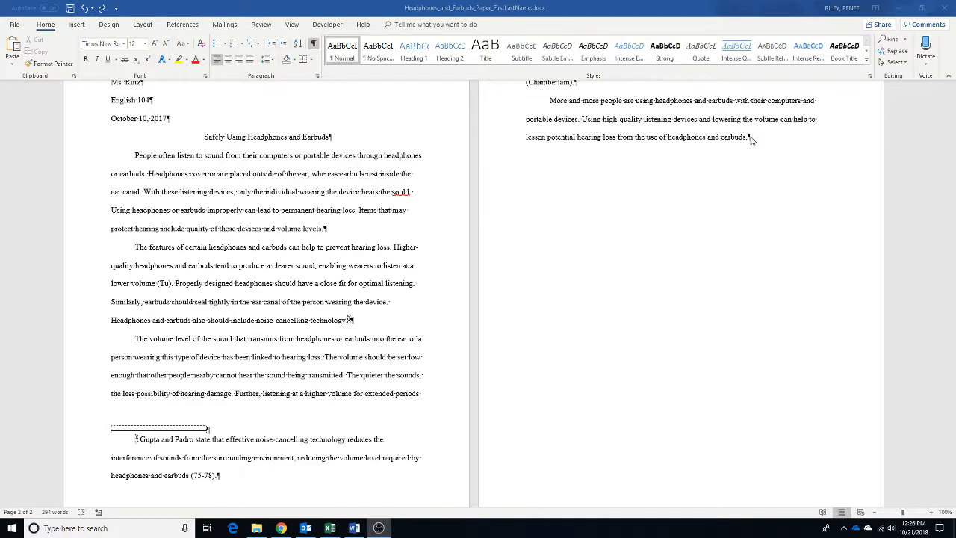
Insert a page break after the paper's closing paragraph to start a new third page.
click(753, 150)
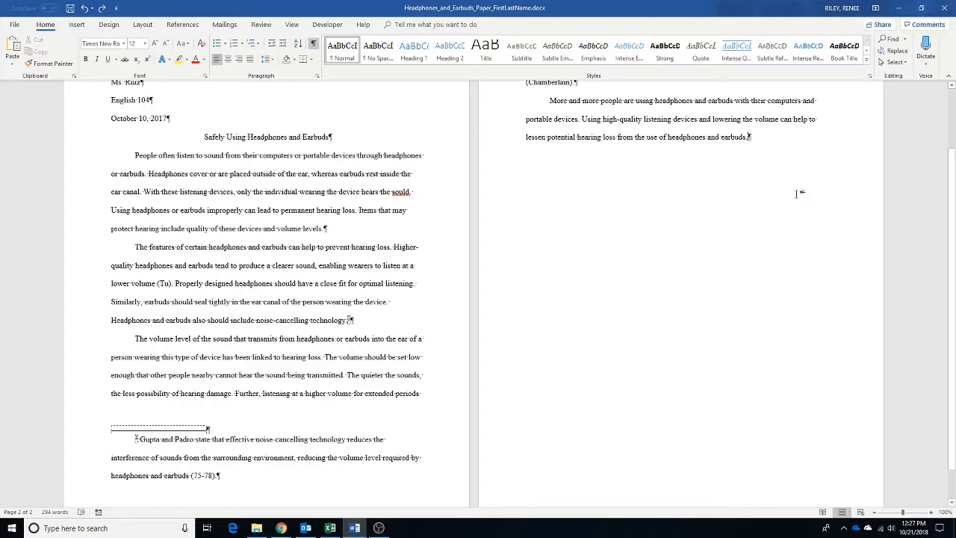
text(.)
click(78, 26)
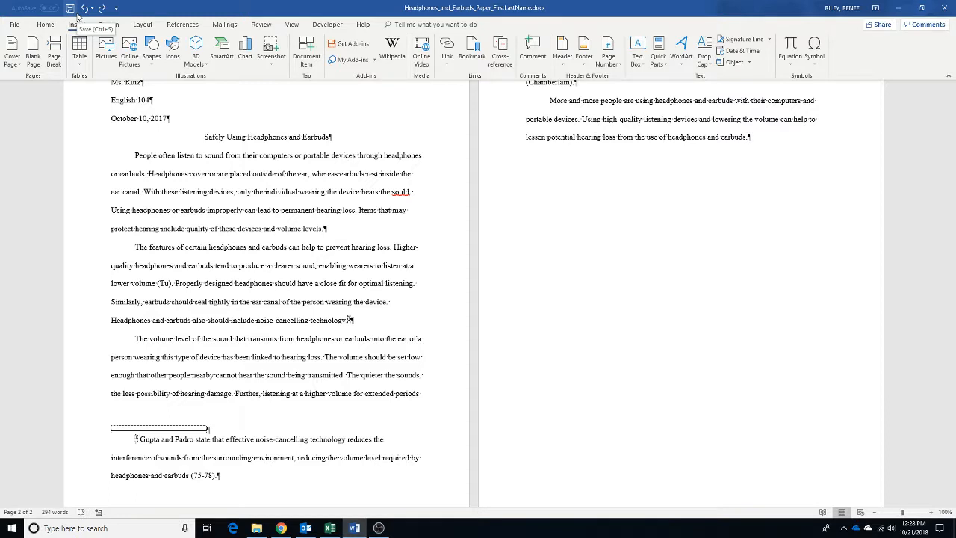
click(54, 60)
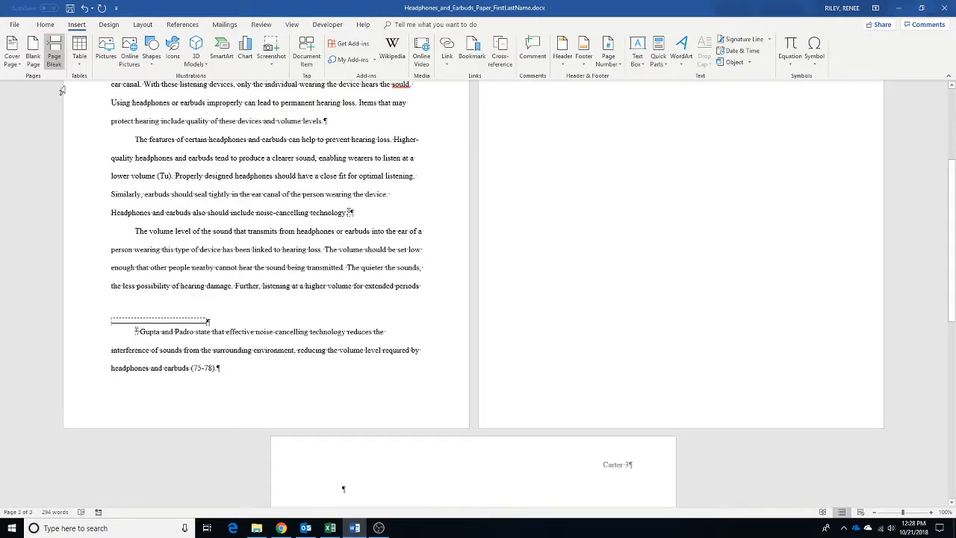
scroll(186, 198, down, 3)
scroll(185, 199, down, 2)
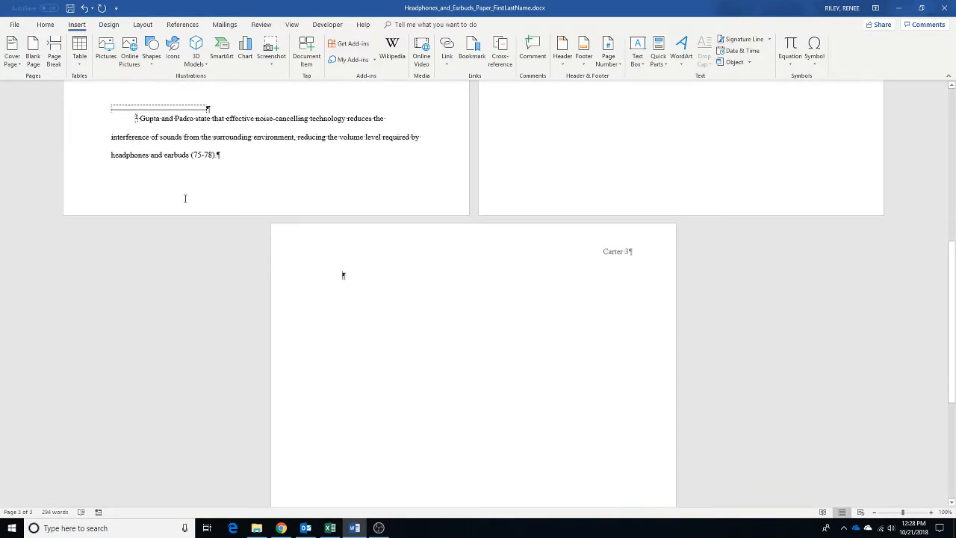
scroll(344, 277, down, 2)
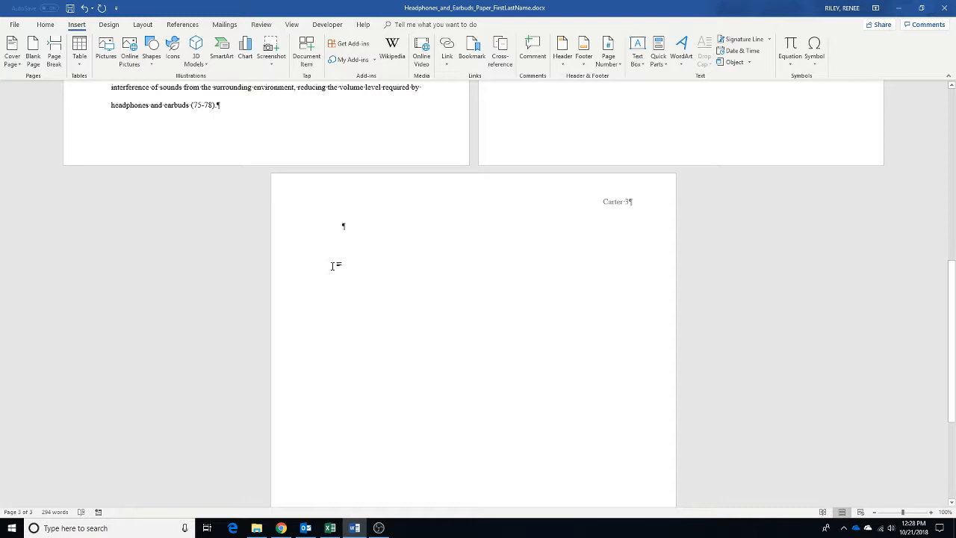
scroll(332, 266, down, 1)
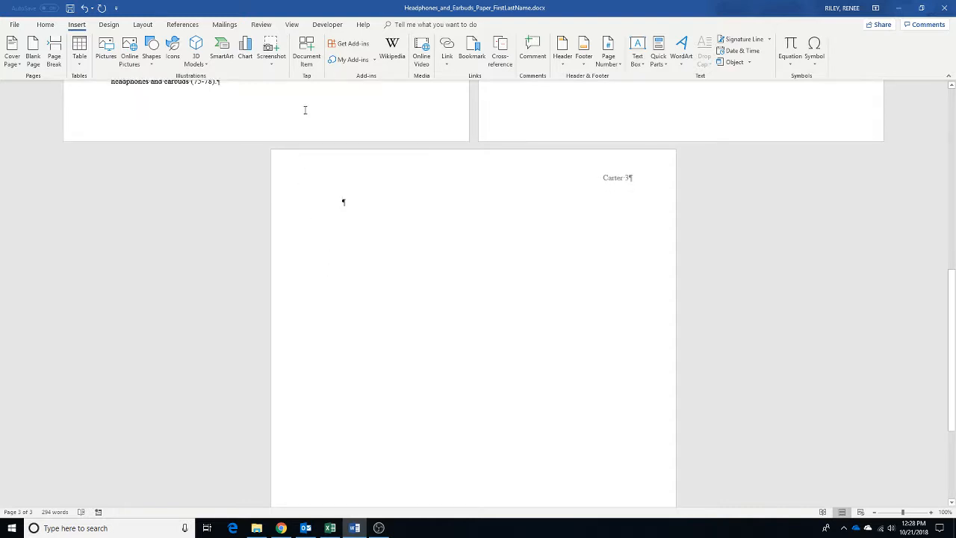
Show the ruler, and briefly turn the page gridlines on and off again.
click(291, 25)
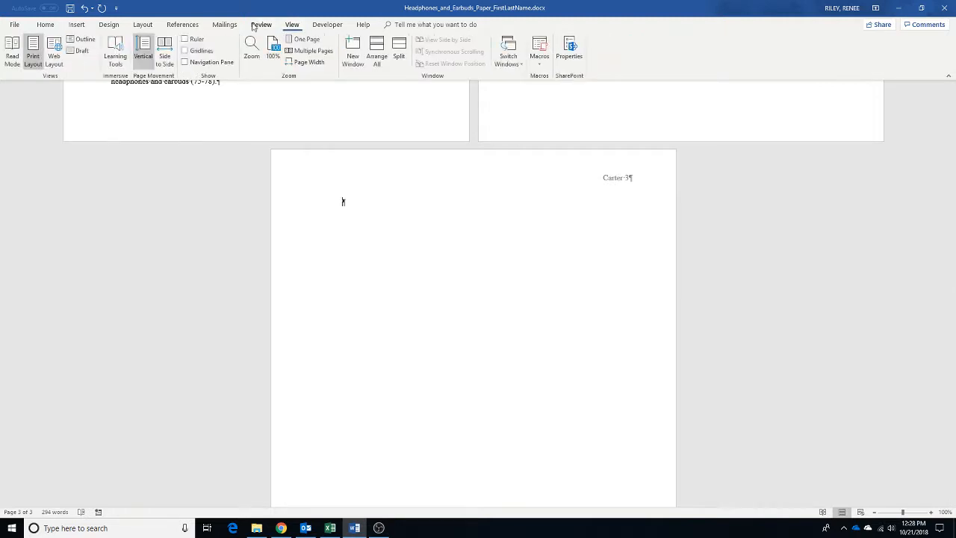
click(198, 39)
click(200, 51)
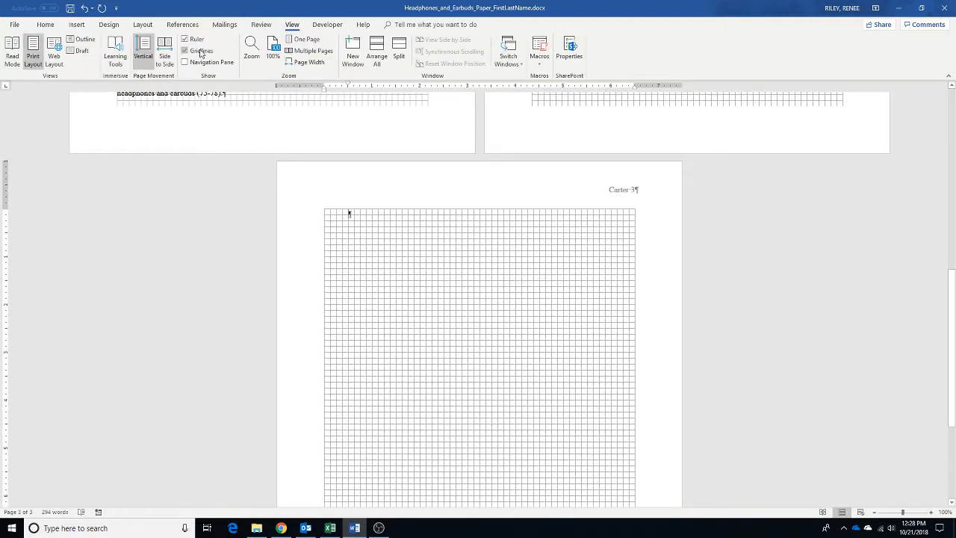
click(200, 51)
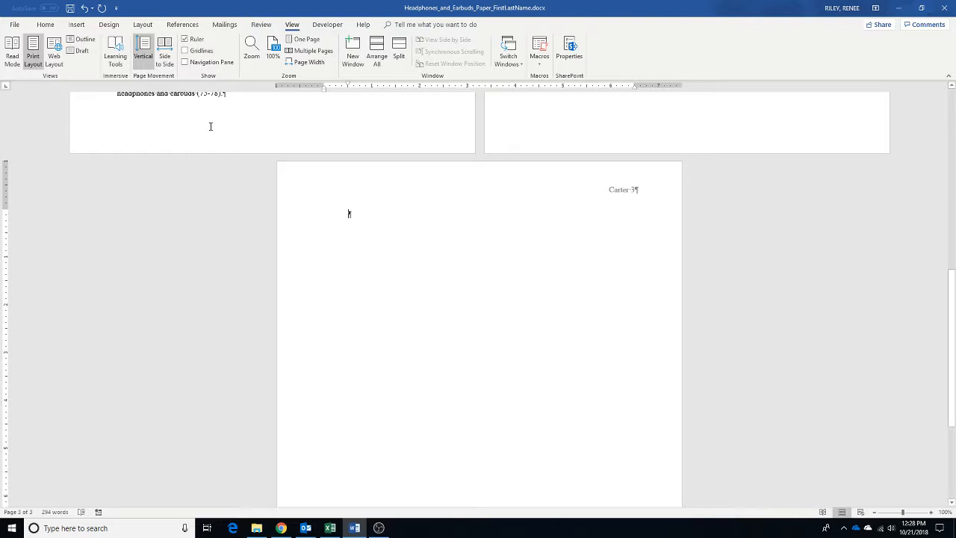
Remove the first-line indent from the empty paragraph on page 3 and center the paragraph.
scroll(266, 202, down, 1)
scroll(266, 201, up, 4)
scroll(267, 202, down, 4)
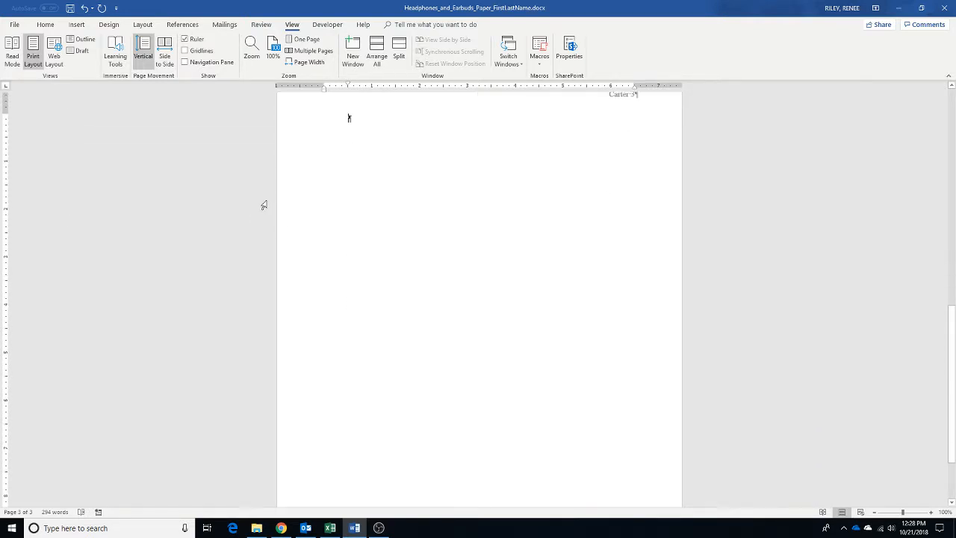
scroll(267, 204, up, 1)
scroll(265, 205, down, 1)
double_click(348, 118)
click(45, 25)
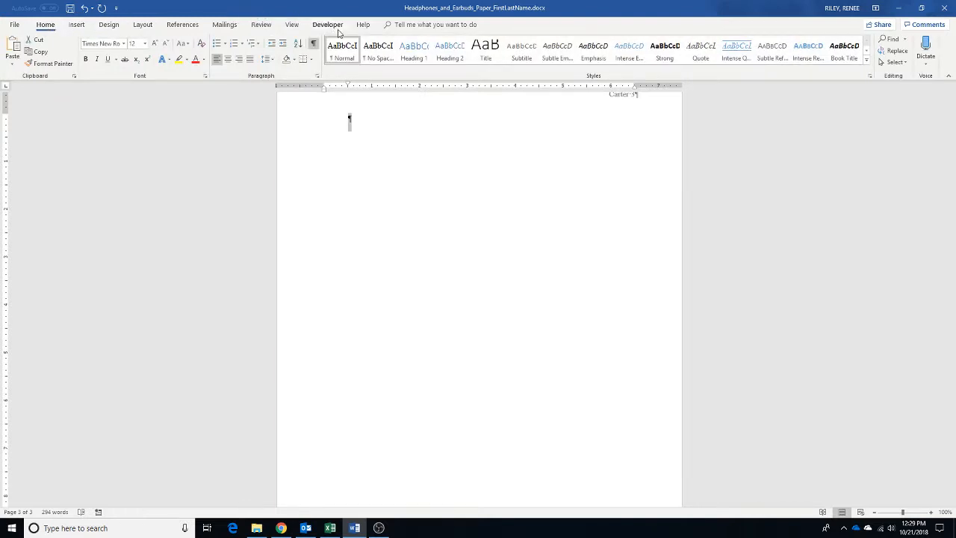
key(BackSpace)
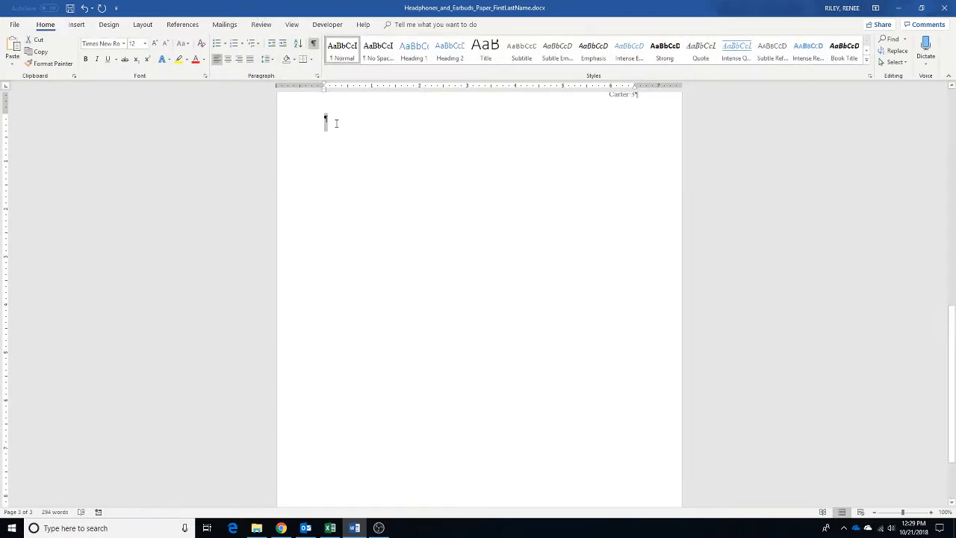
click(335, 123)
click(228, 59)
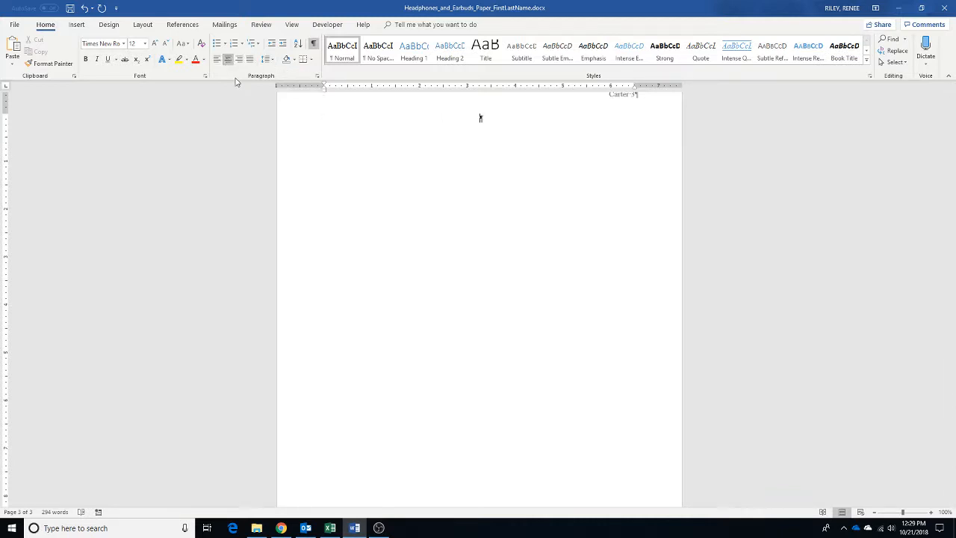
Enter the heading "Works Cited" on page 3 and start a left-aligned paragraph below it.
text(Works Cited)
key(Return)
key(ctrl+i)
key(ctrl+i)
key(ctrl+l)
Insert the bibliography without a built-in heading below the Works Cited title and save the document.
click(189, 27)
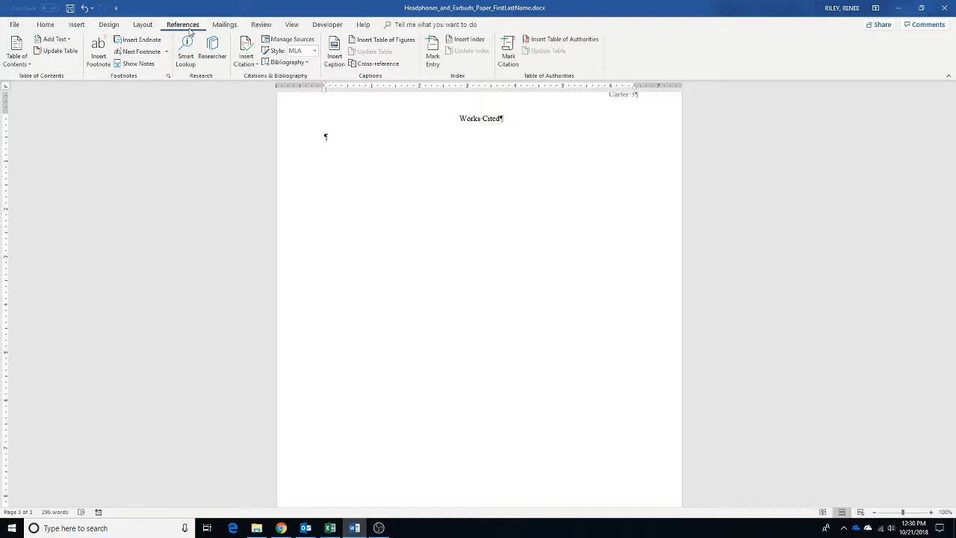
click(305, 64)
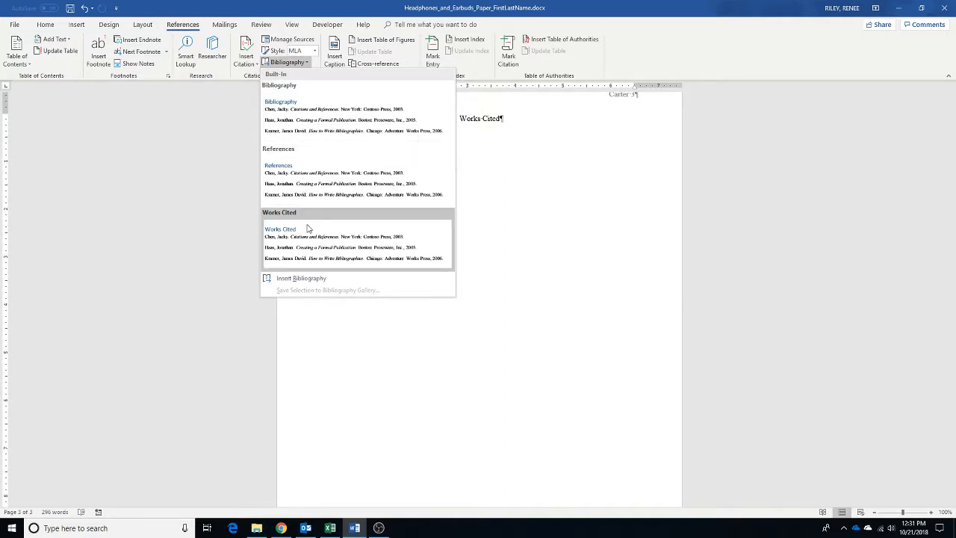
click(300, 280)
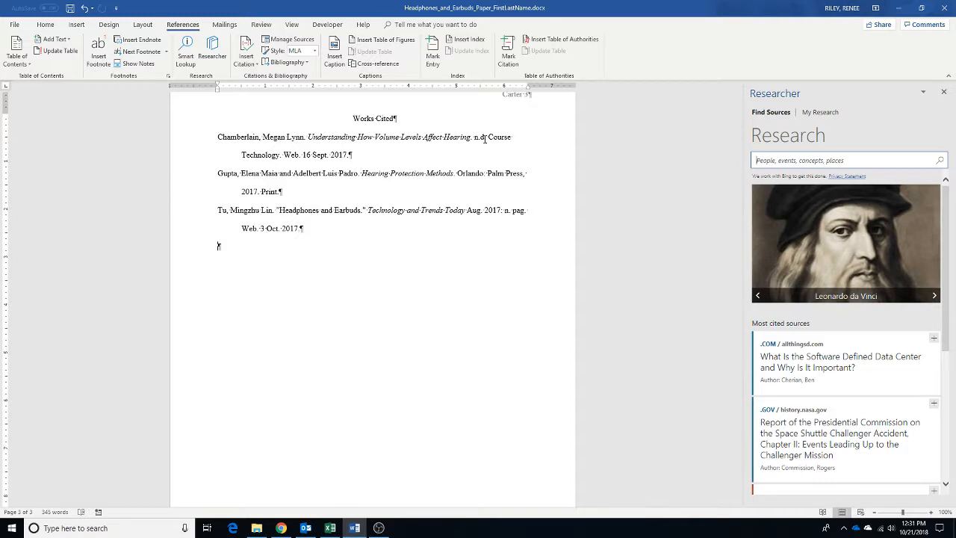
click(70, 9)
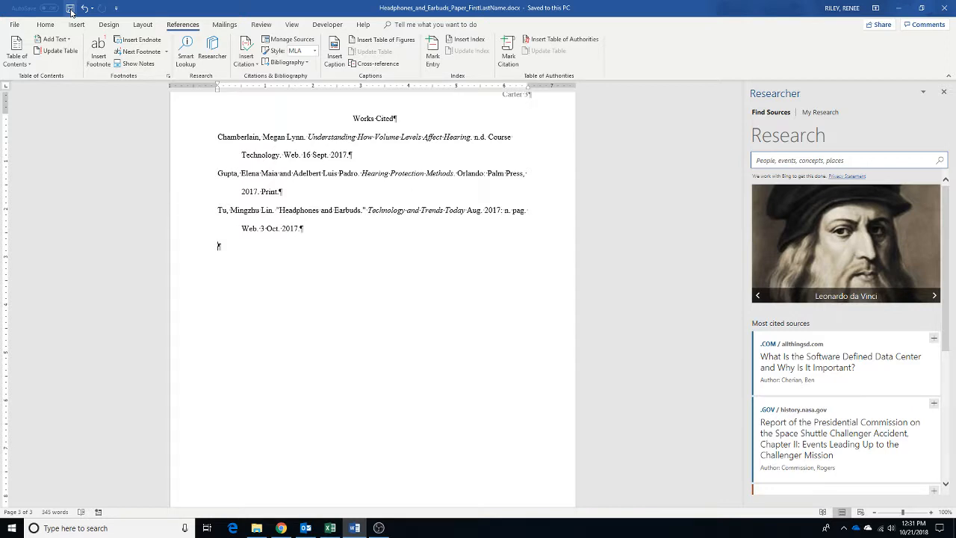
Review the indentation and line spacing settings of the works cited entries, and cancel the Paragraph dialog.
click(241, 228)
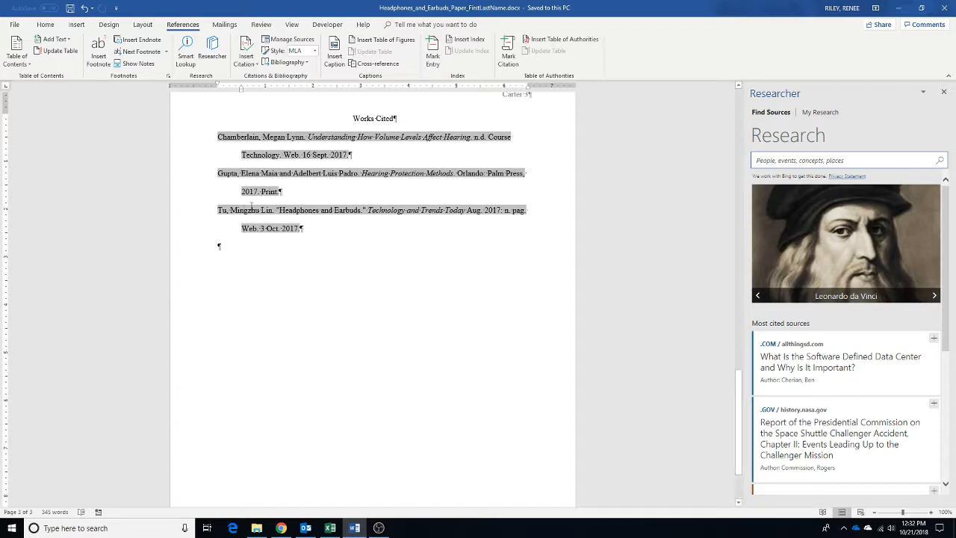
right_click(251, 208)
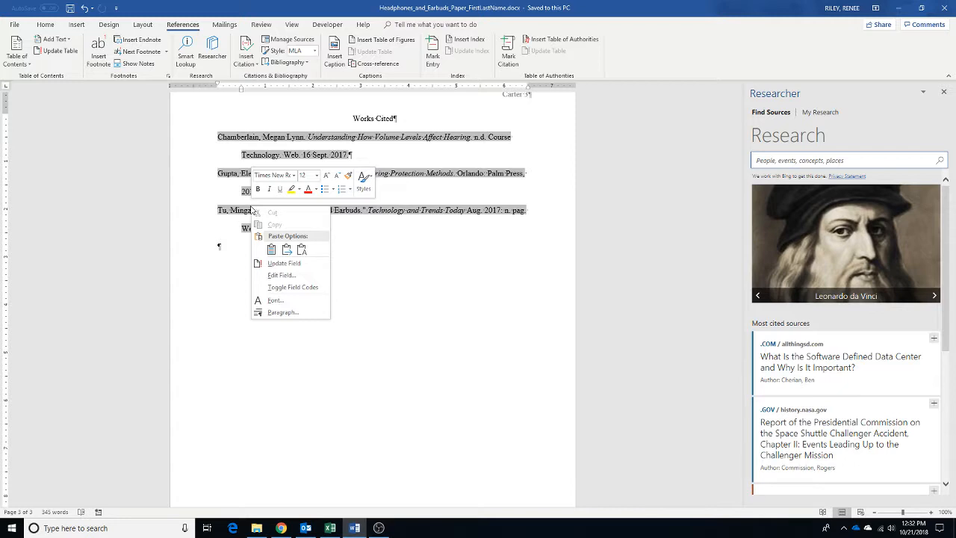
click(294, 312)
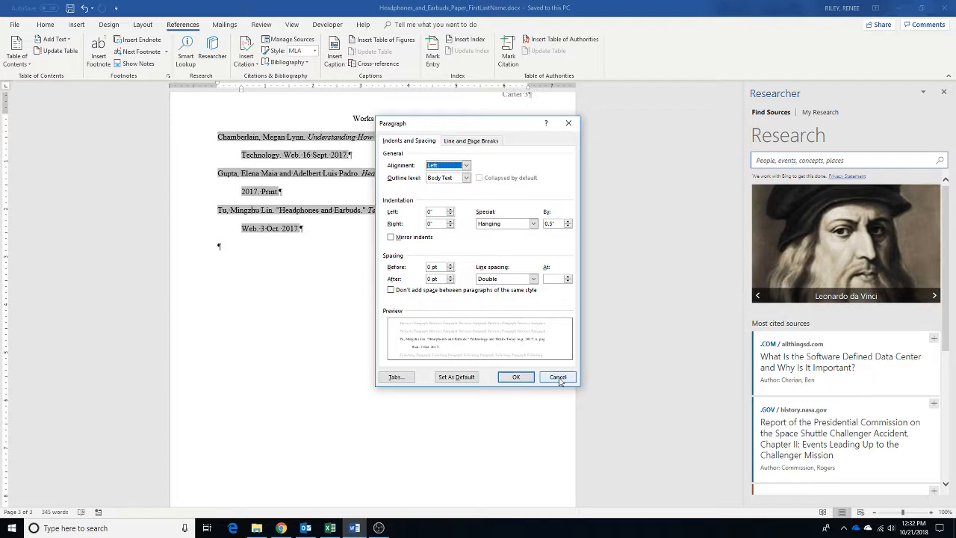
click(557, 376)
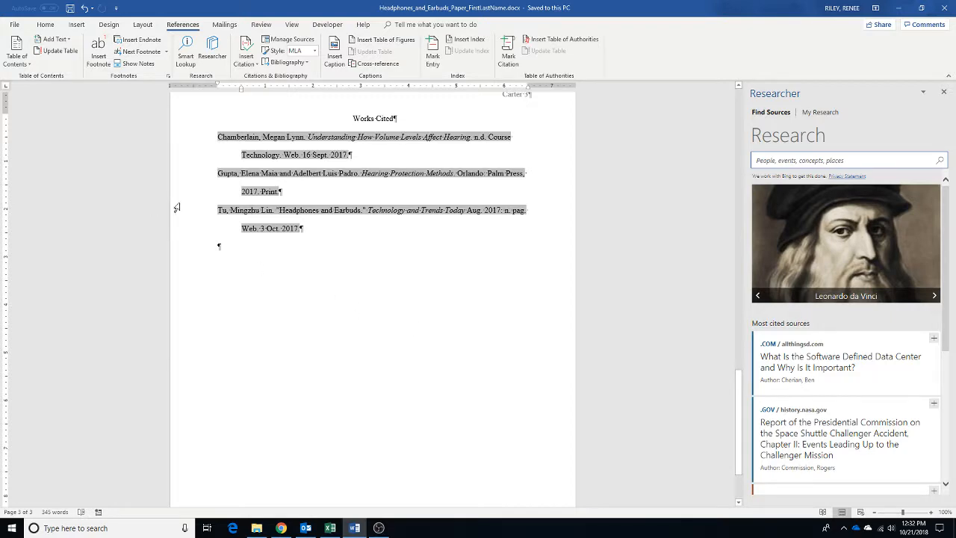
Look through Word's advanced options down to the Print section with the draft quality setting, and cancel the dialog.
click(14, 25)
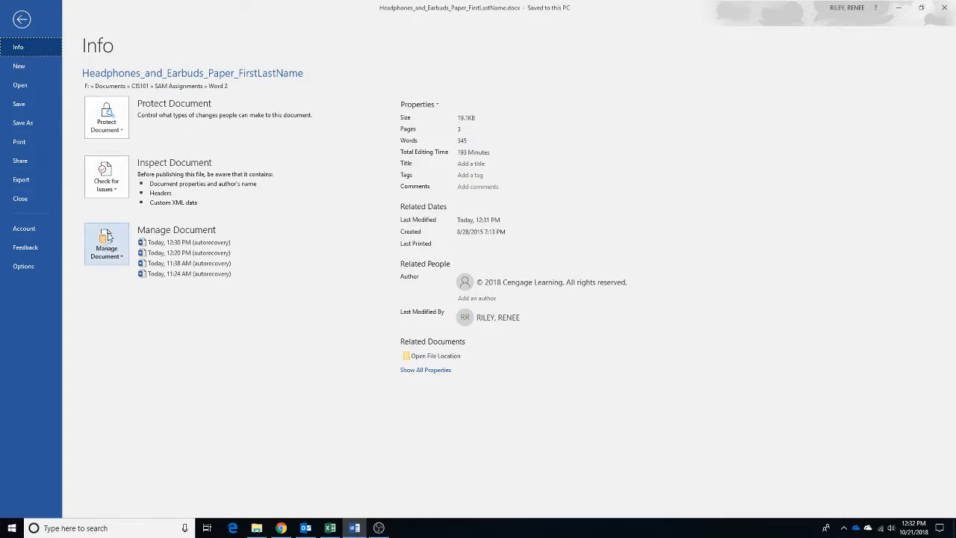
click(23, 270)
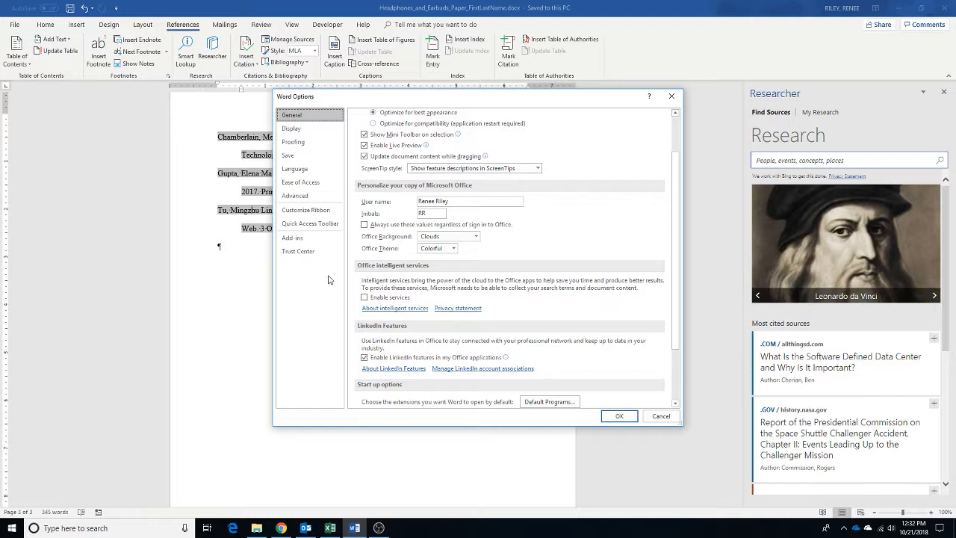
click(306, 196)
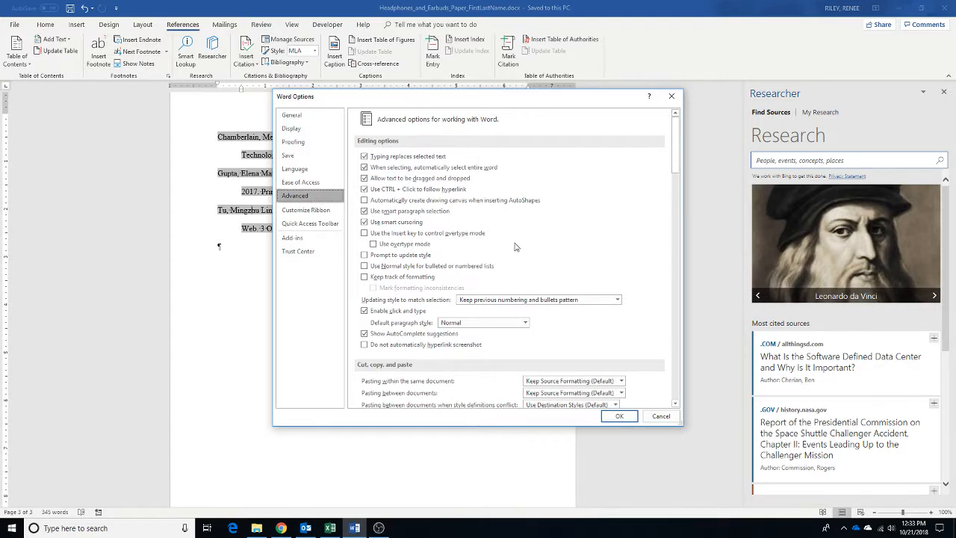
scroll(514, 247, down, 3)
scroll(514, 247, down, 7)
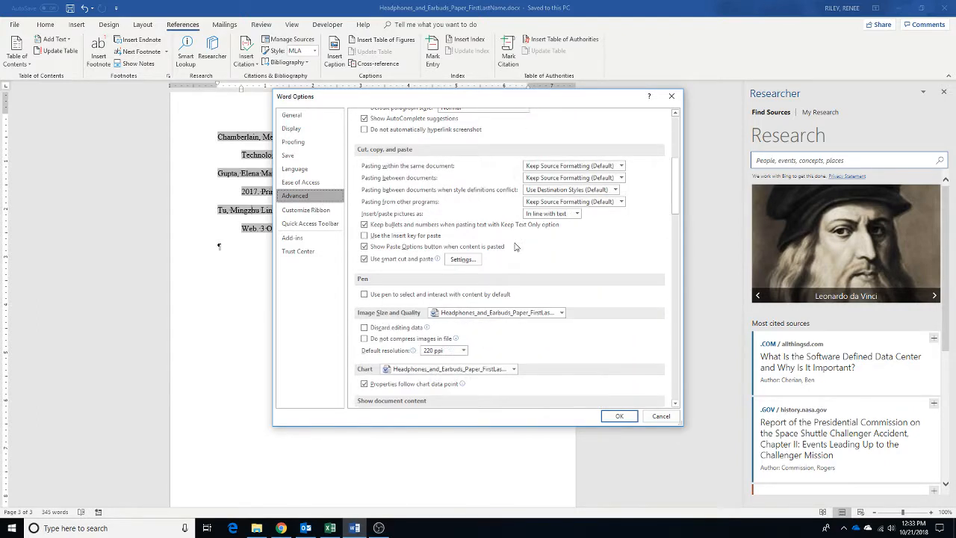
scroll(514, 248, down, 2)
scroll(514, 247, down, 12)
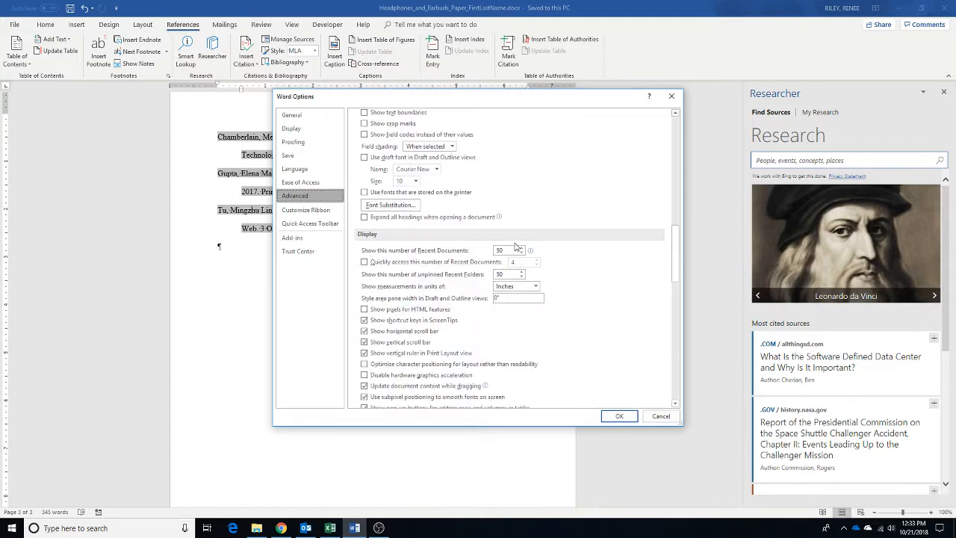
scroll(514, 247, down, 7)
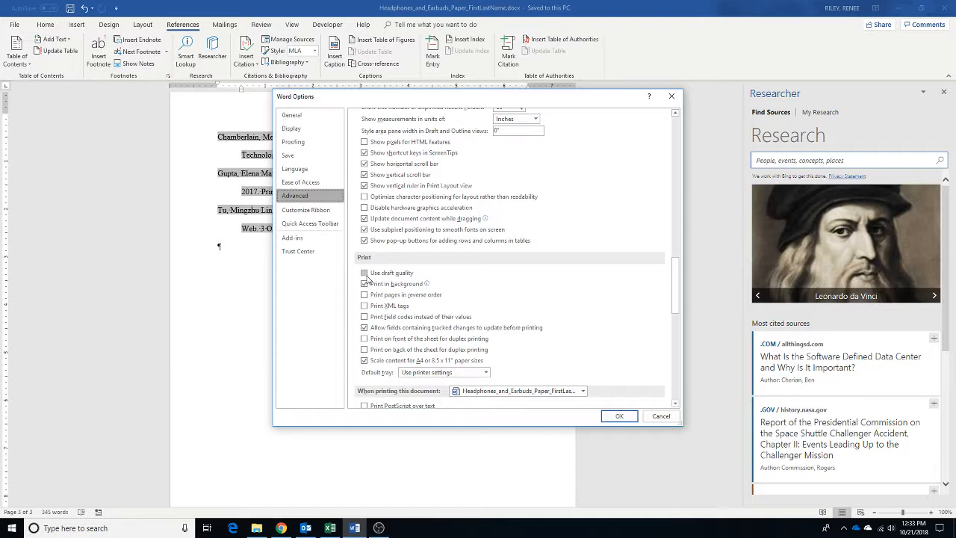
click(661, 416)
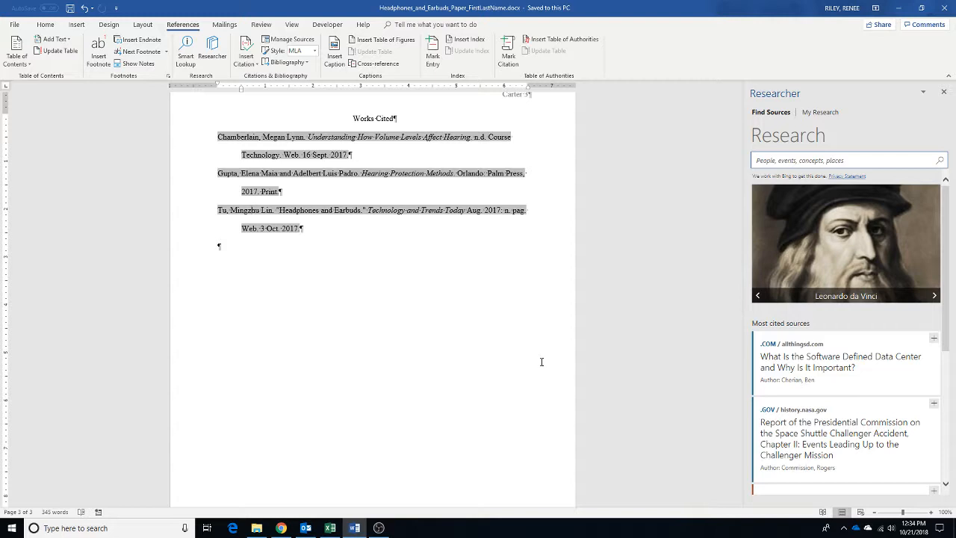
Change the periodical title of the "Headphones and Earbuds" source to "Technology Trends Today" in the Source Manager.
scroll(541, 361, down, 2)
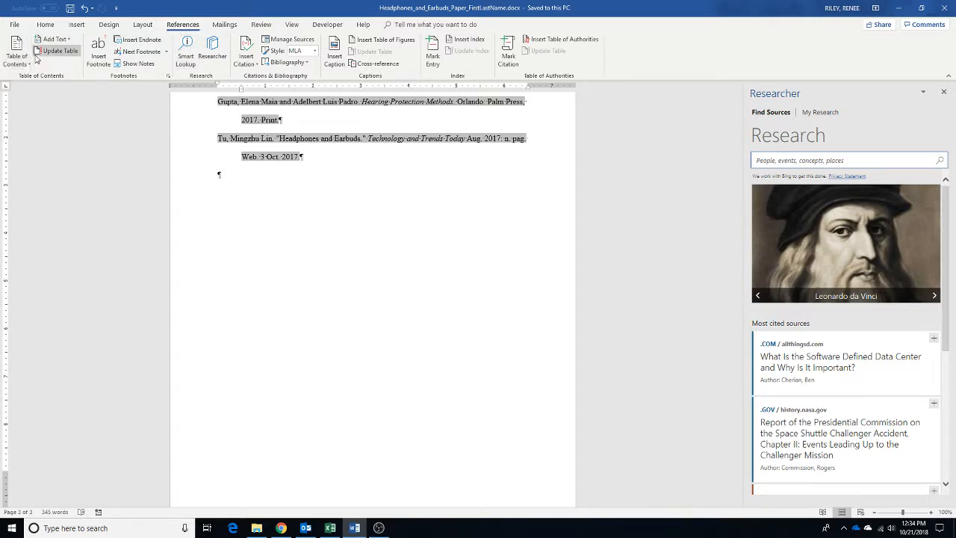
click(287, 41)
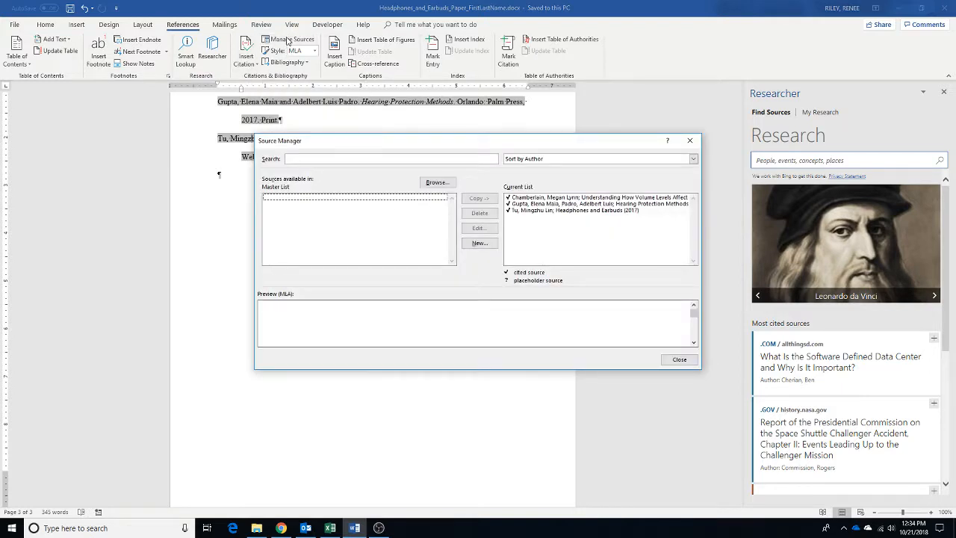
click(535, 210)
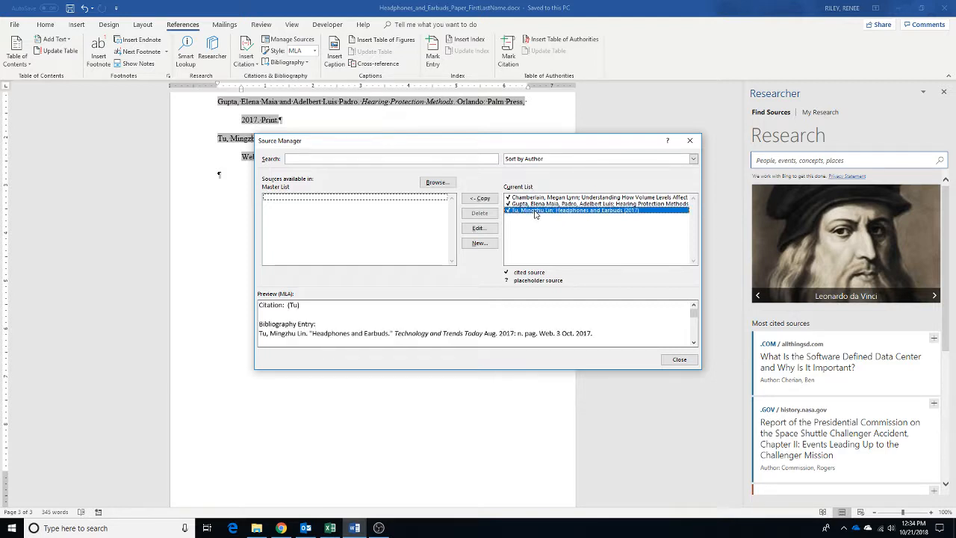
click(478, 229)
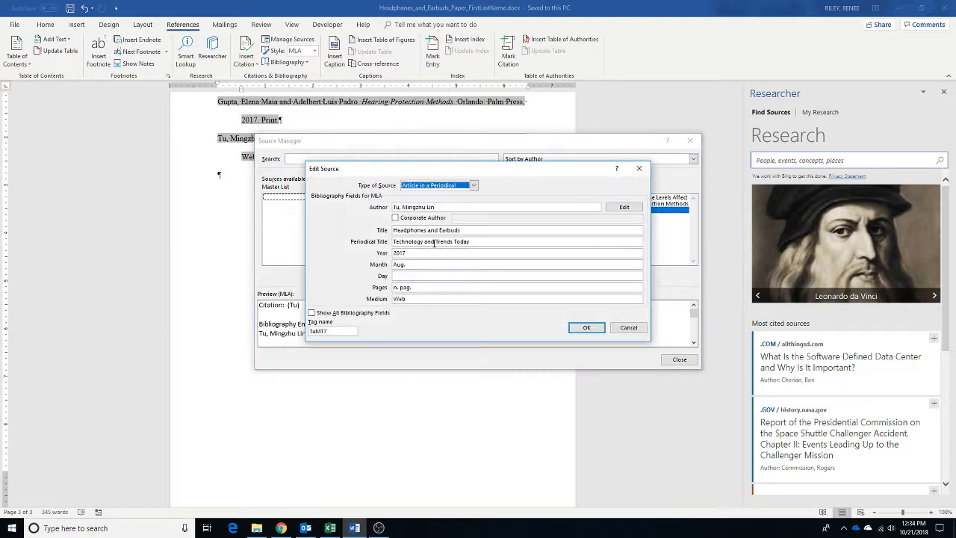
click(434, 242)
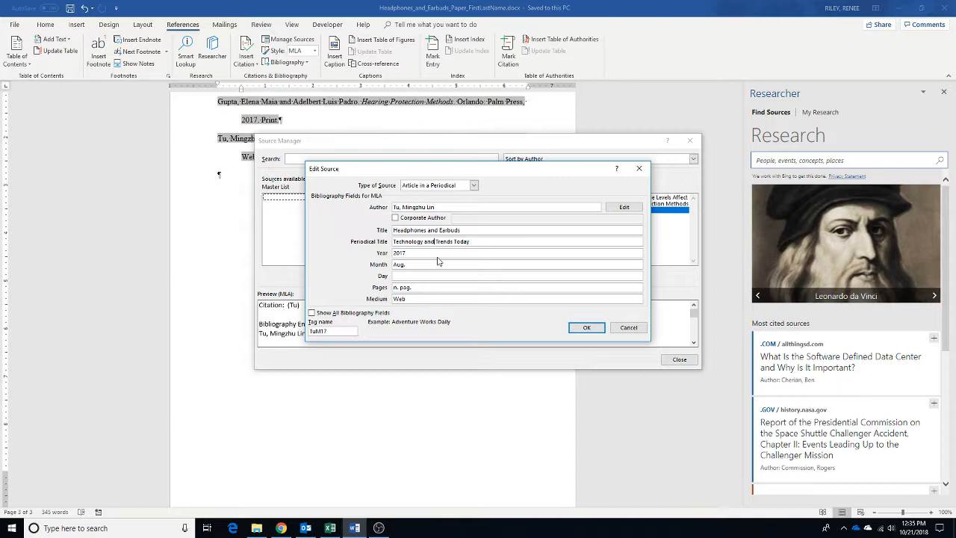
key(BackSpace)
key(BackSpace)
key(BackSpace)
key(BackSpace)
click(581, 327)
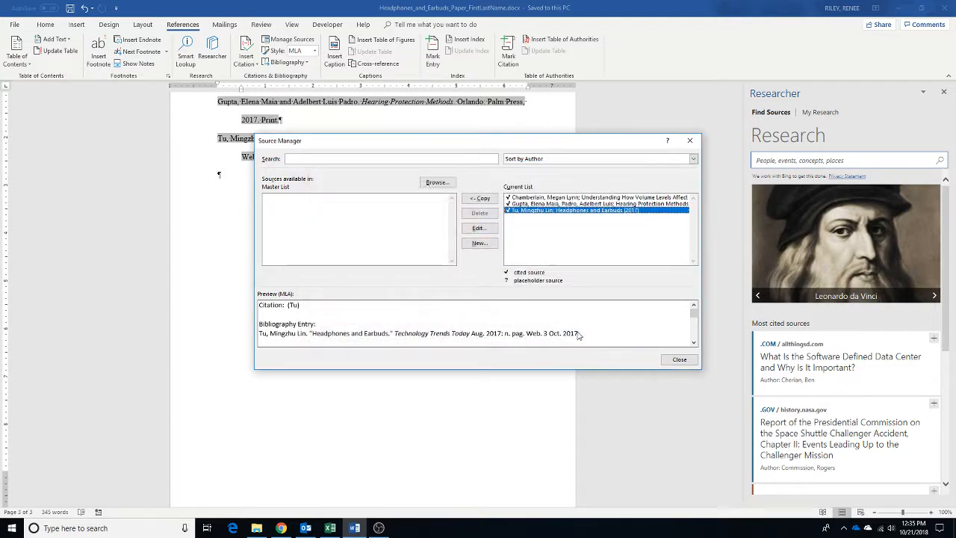
click(678, 359)
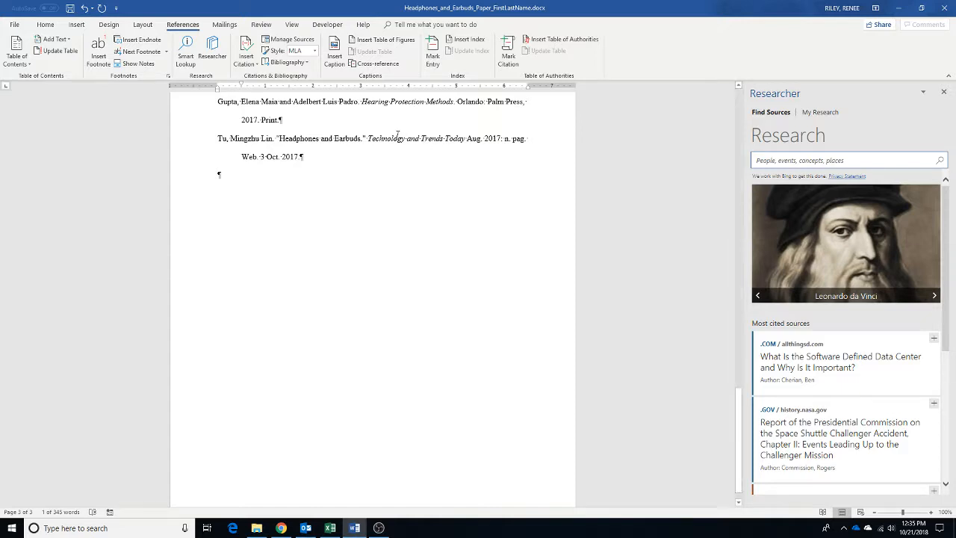
Update the bibliography field on the Works Cited page to reflect the modified source.
right_click(312, 137)
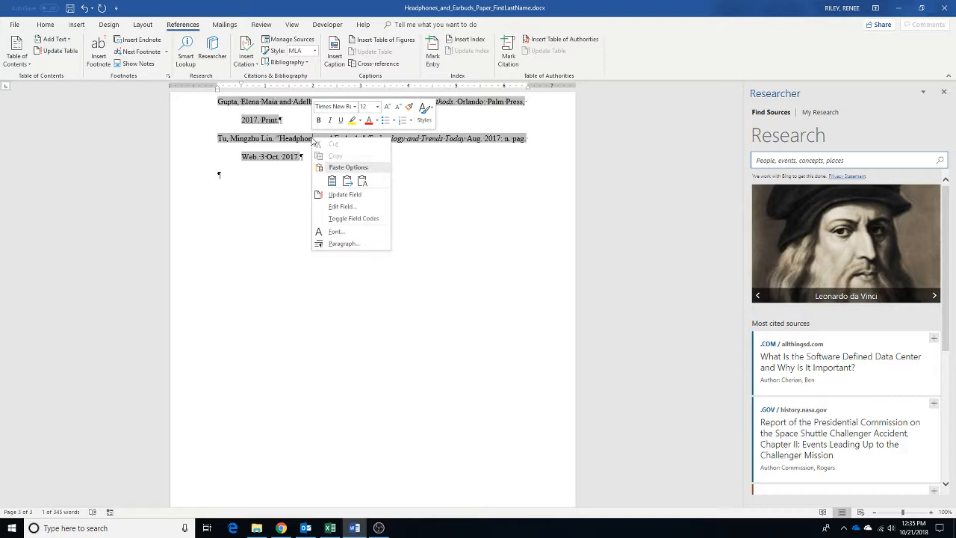
click(350, 194)
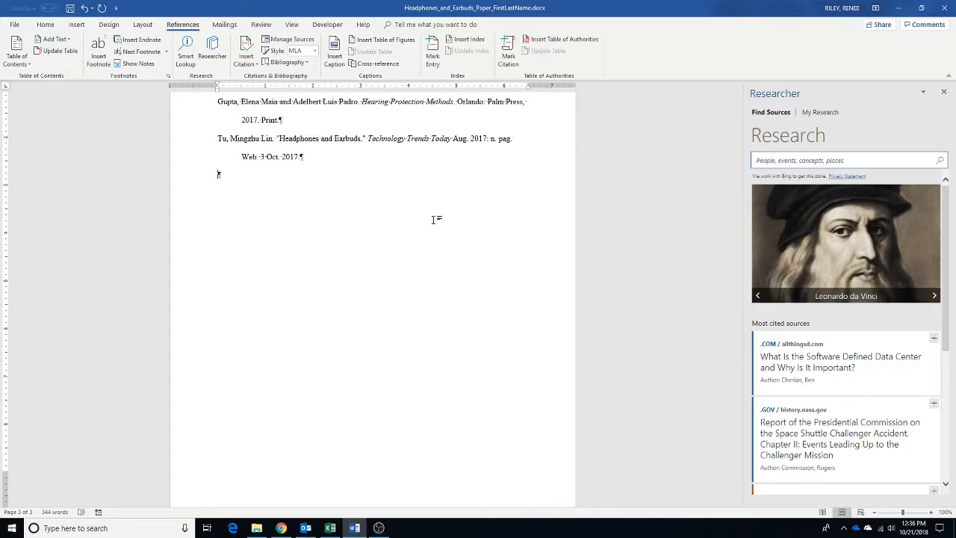
scroll(431, 219, up, 1)
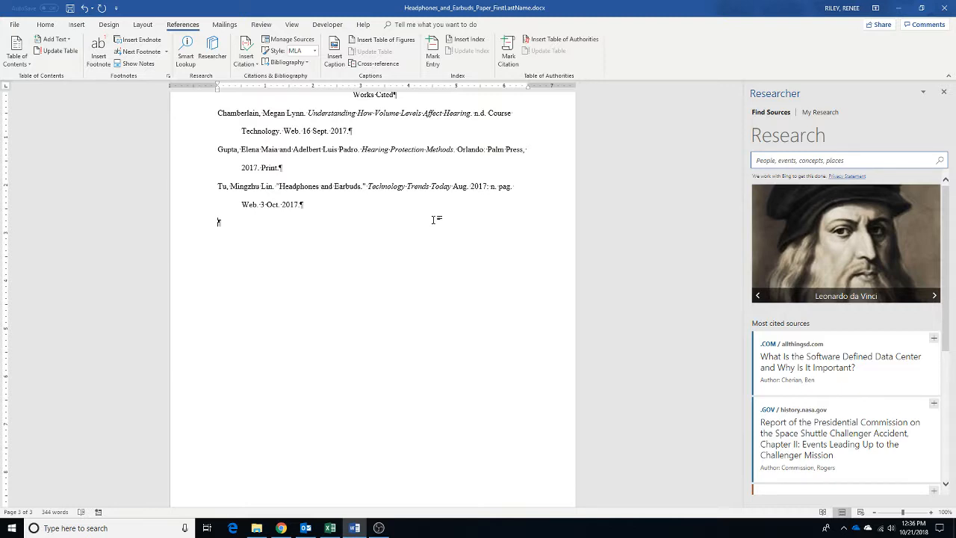
Examine the font settings of the italic periodical title in the last works cited entry, and cancel the Font dialog.
key(ctrl+shift+Up)
key(ctrl+shift+Up)
key(ctrl+shift+Up)
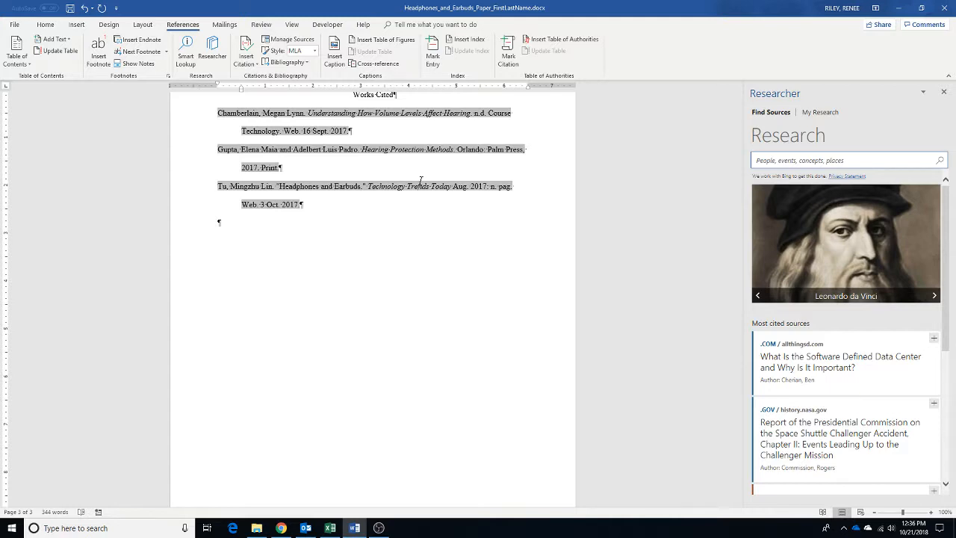
right_click(421, 181)
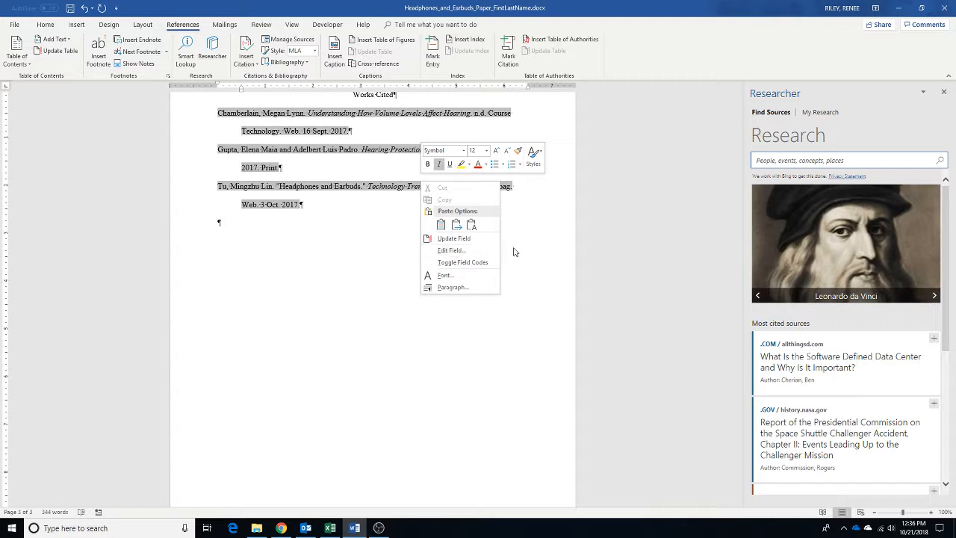
key(Escape)
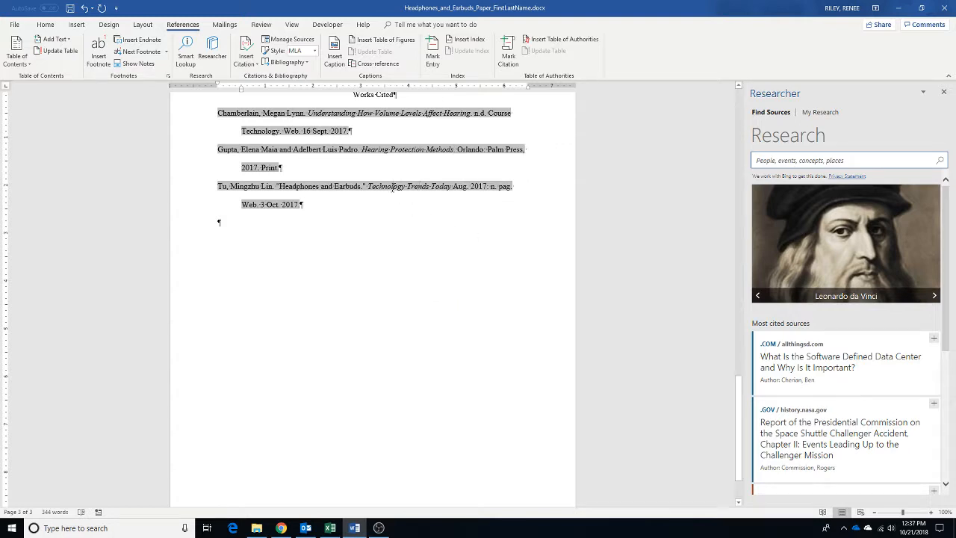
key(ctrl+d)
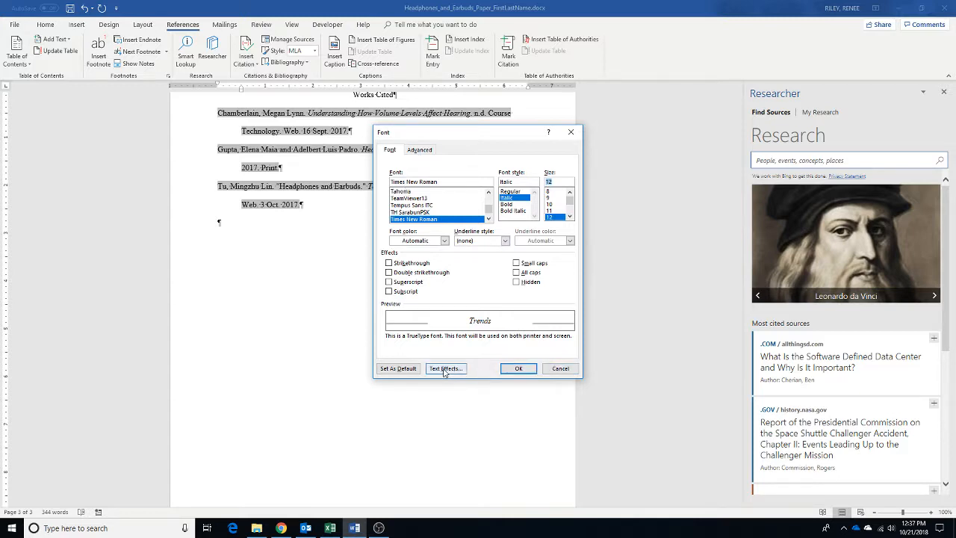
click(420, 150)
click(391, 150)
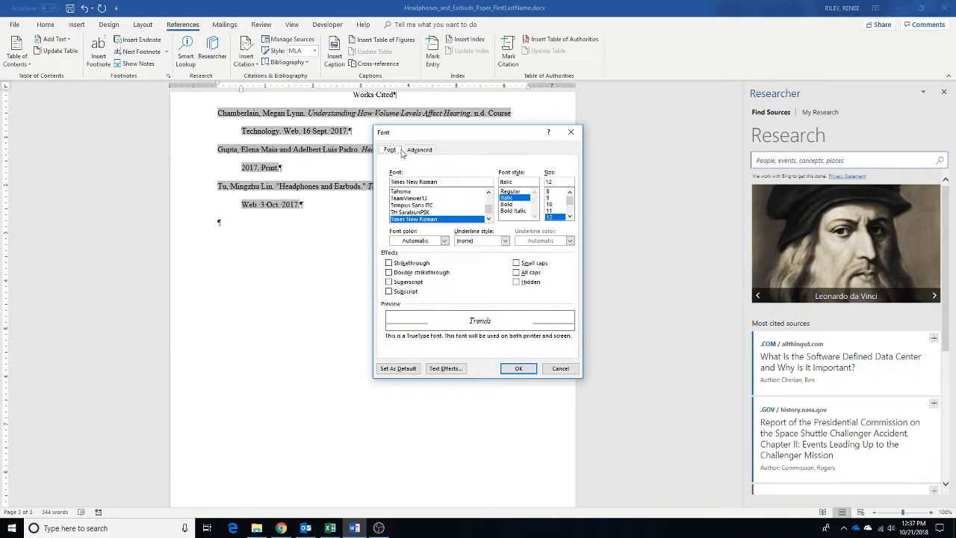
click(562, 368)
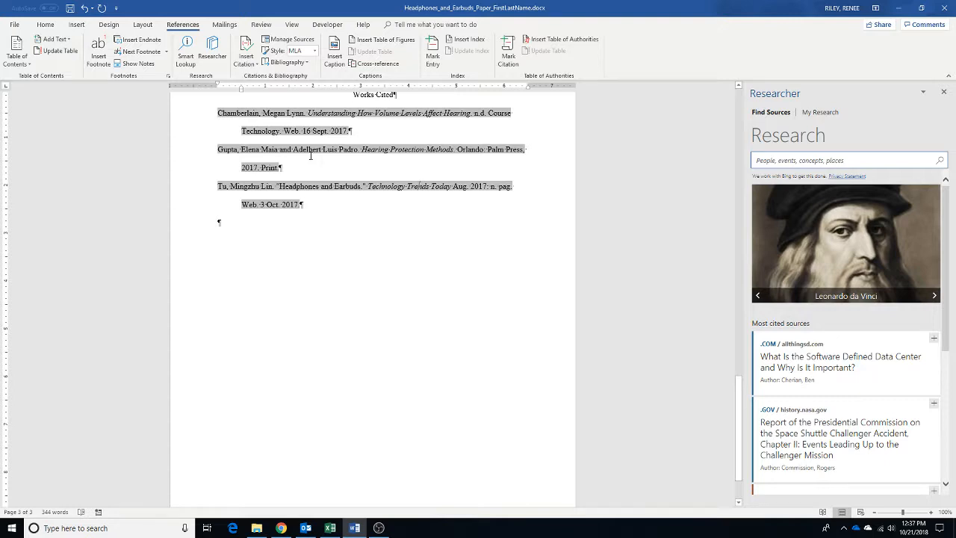
Review the basic and advanced font settings of the regular text in the second works cited entry, and cancel the Font dialog.
right_click(311, 155)
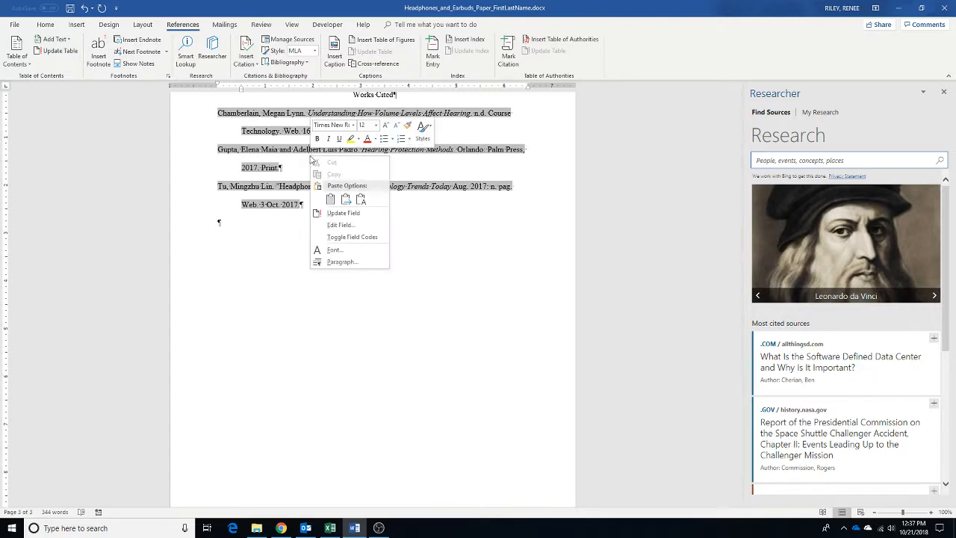
click(280, 199)
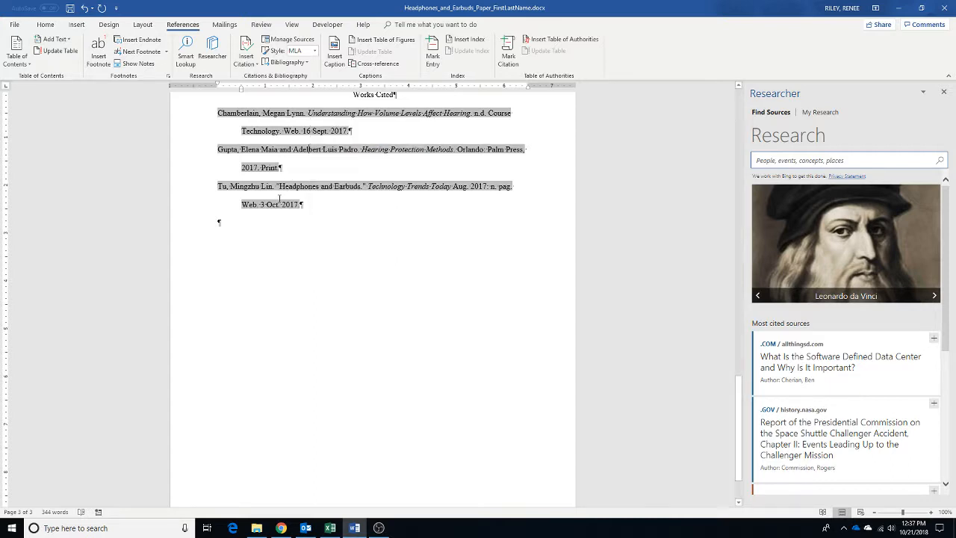
key(ctrl+d)
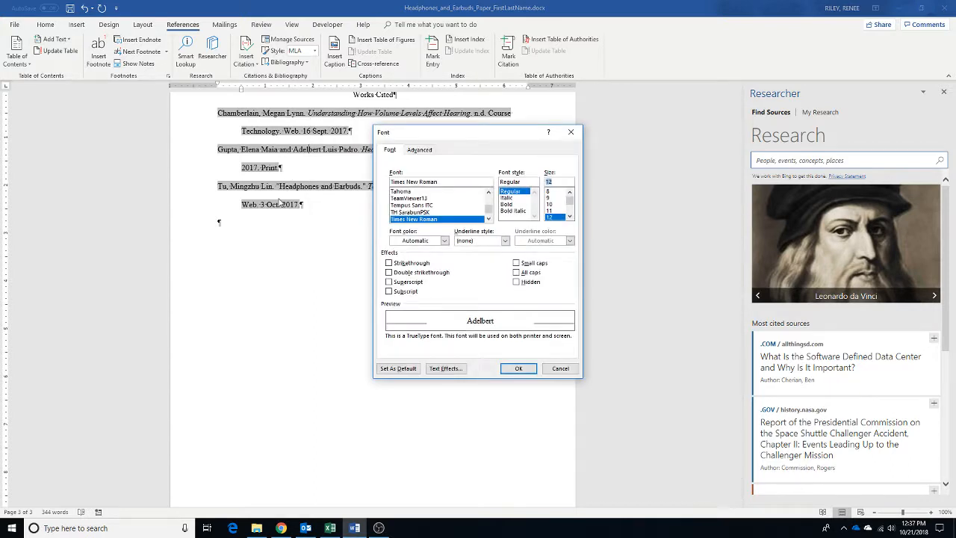
click(421, 150)
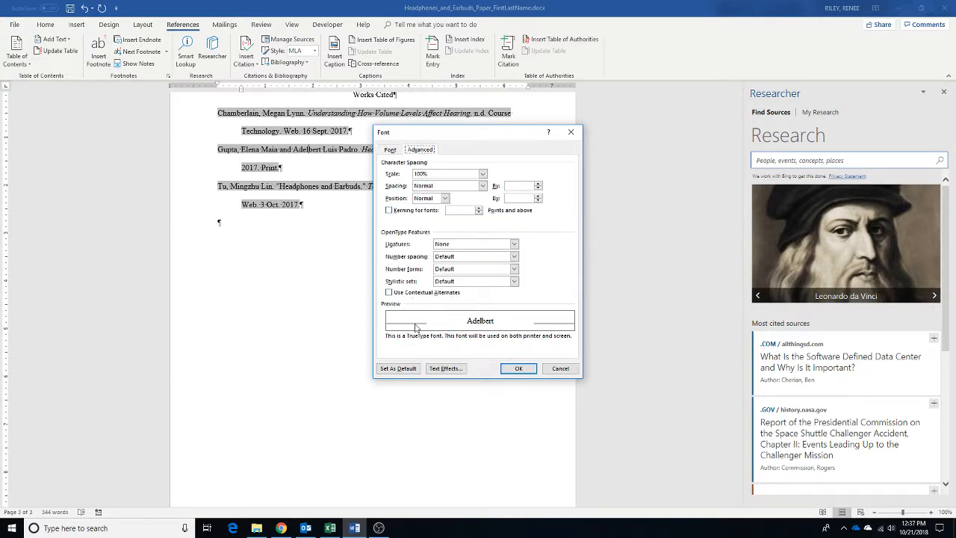
click(552, 367)
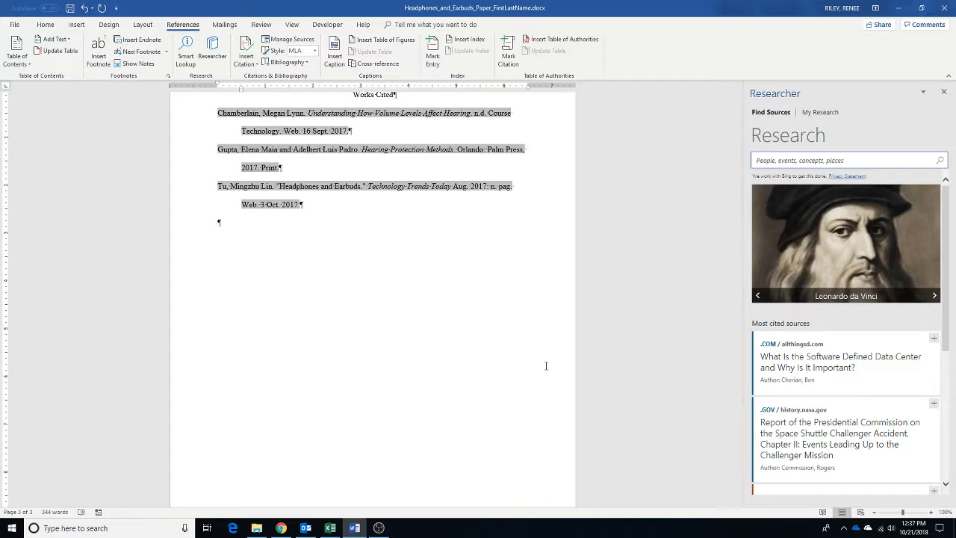
key(ctrl+d)
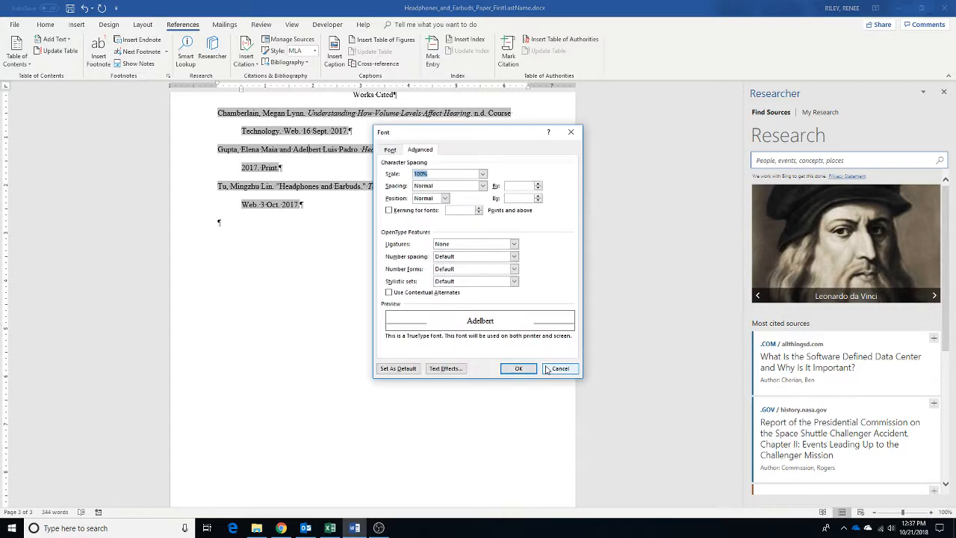
click(546, 369)
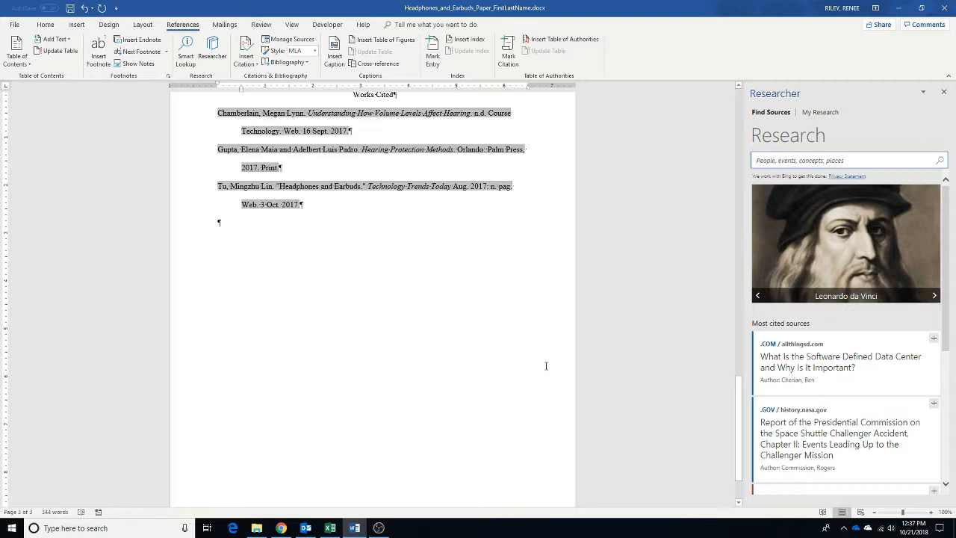
key(ctrl+d)
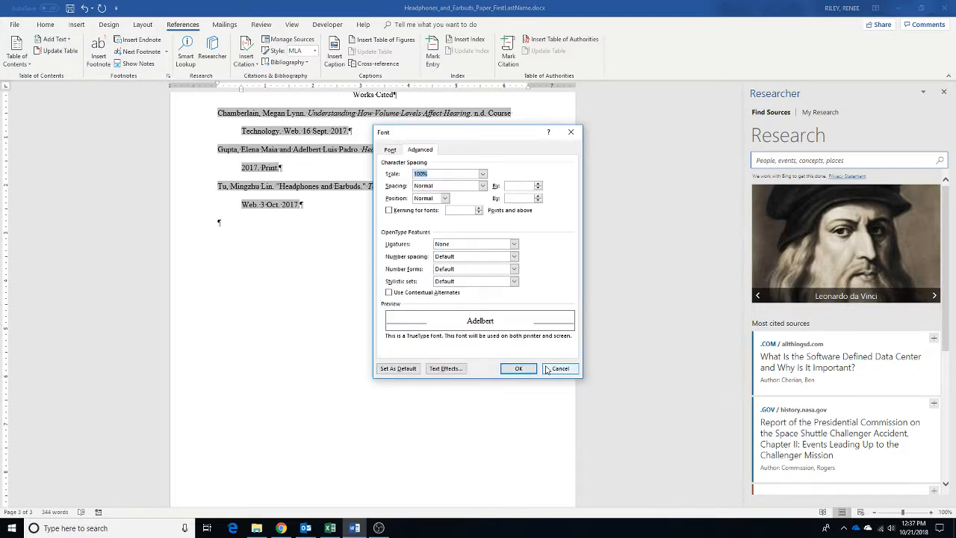
click(391, 150)
click(560, 369)
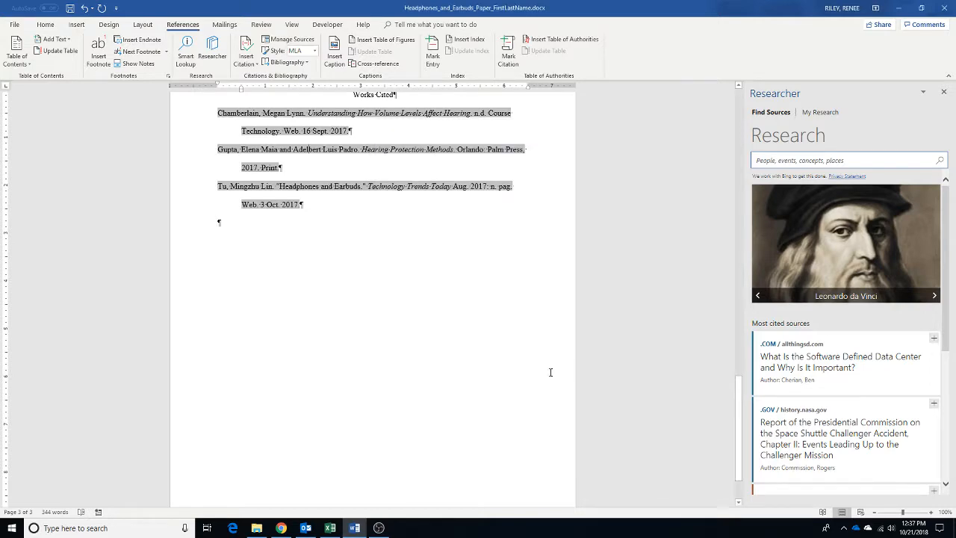
Switch to Chrome and search Google in a new tab for "word convert field to text".
click(276, 529)
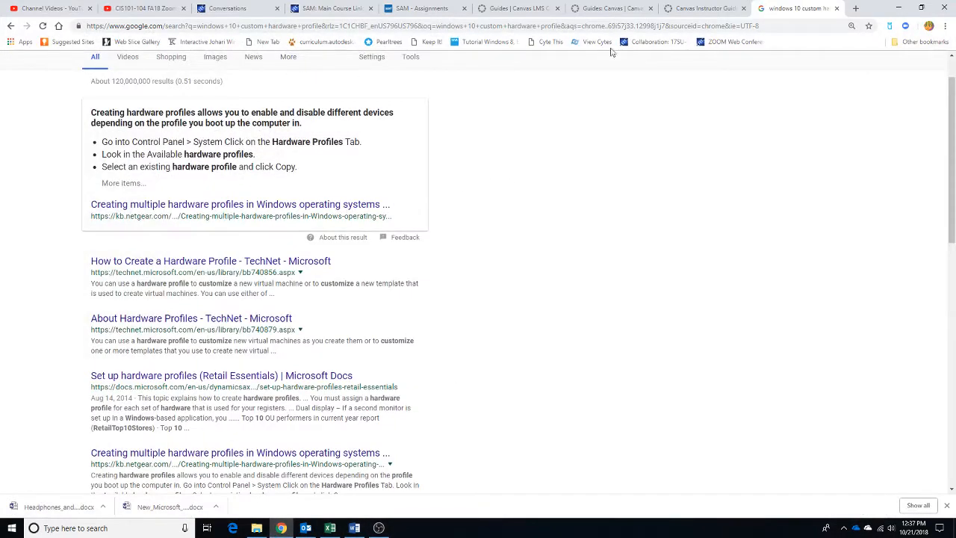
click(855, 9)
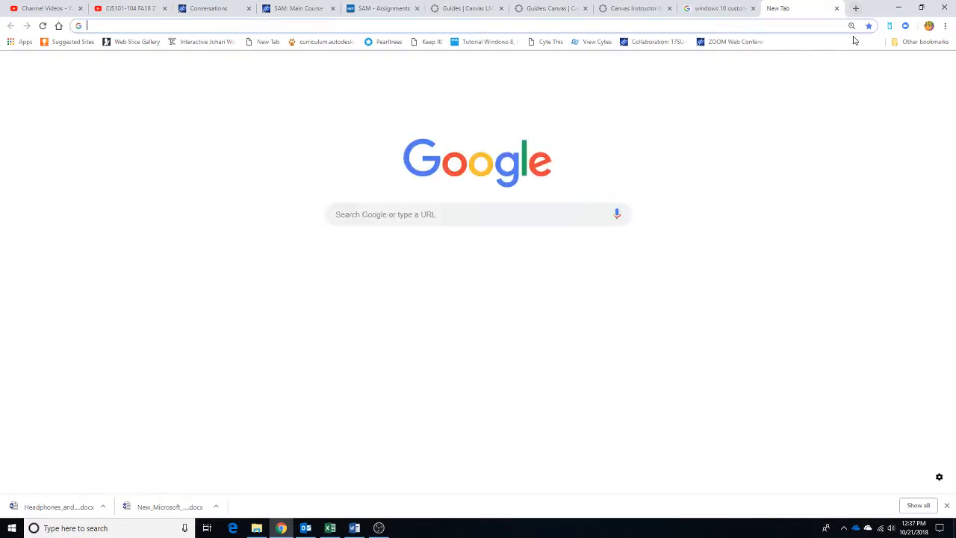
text(word )
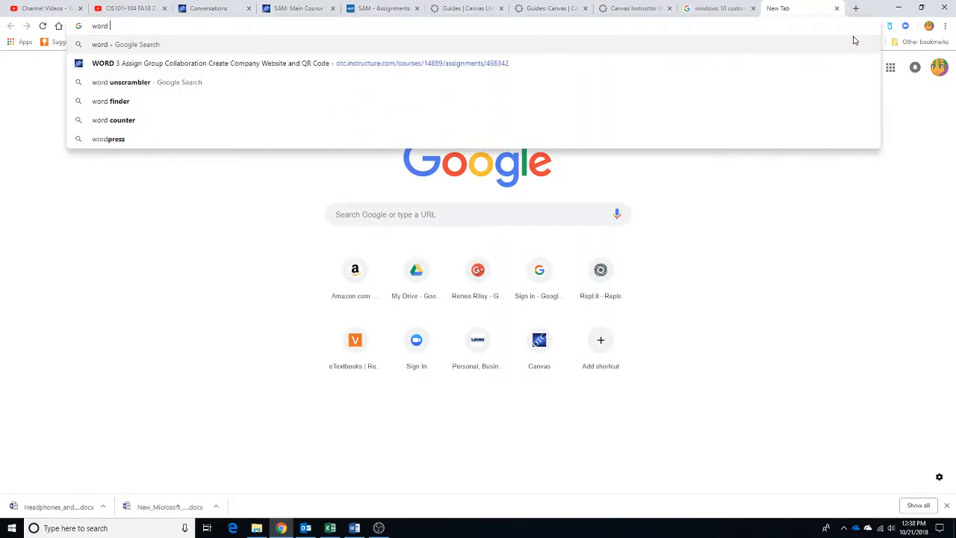
text(convert fiel)
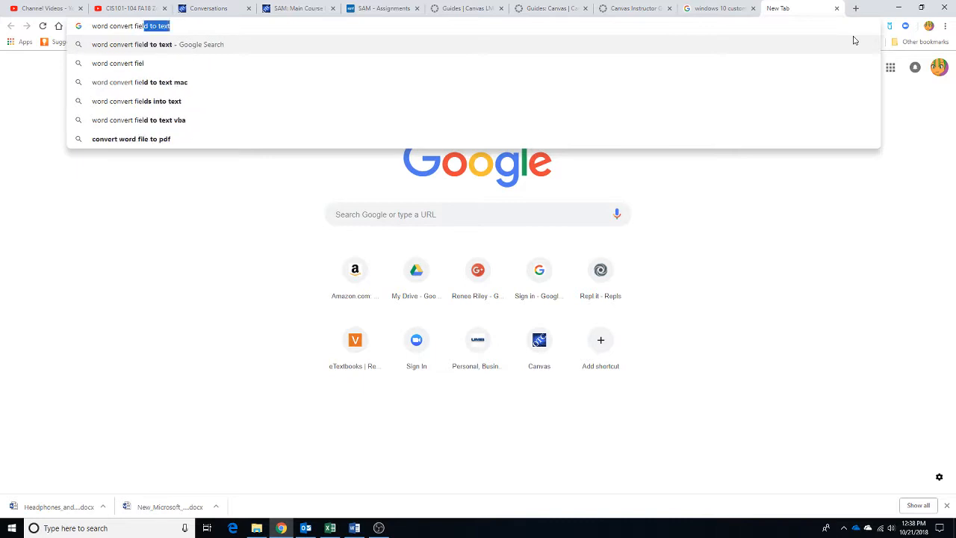
text(d to )
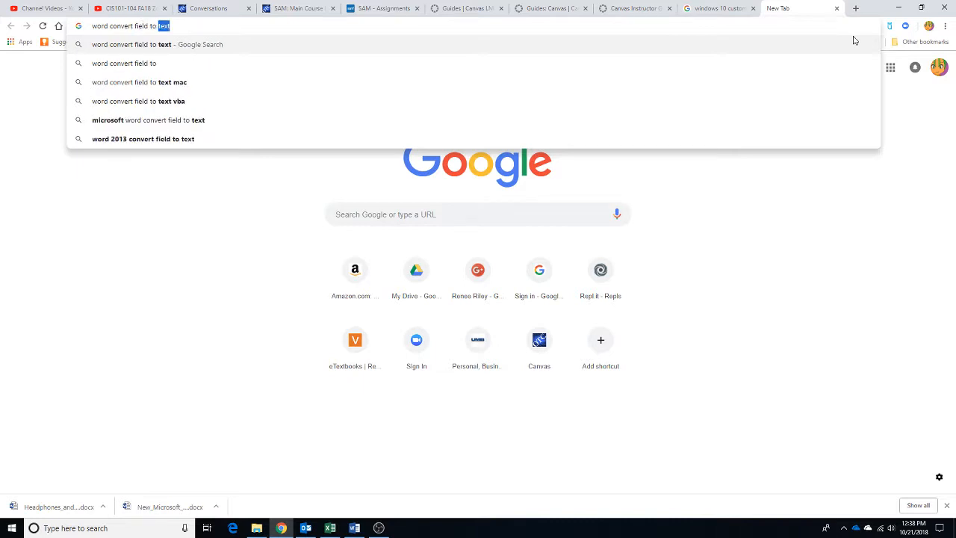
text(text)
key(Return)
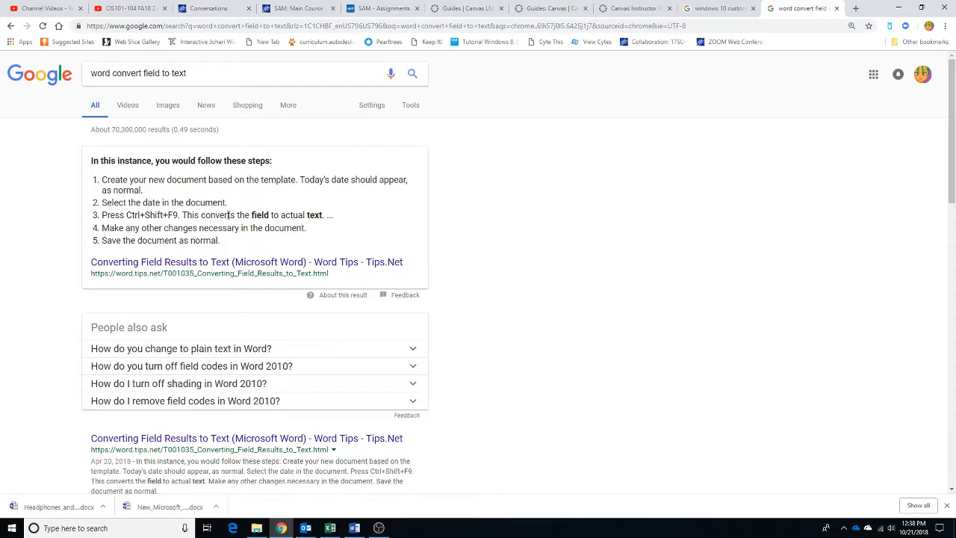
Switch back to Word and select all the works cited entries below the title.
click(352, 528)
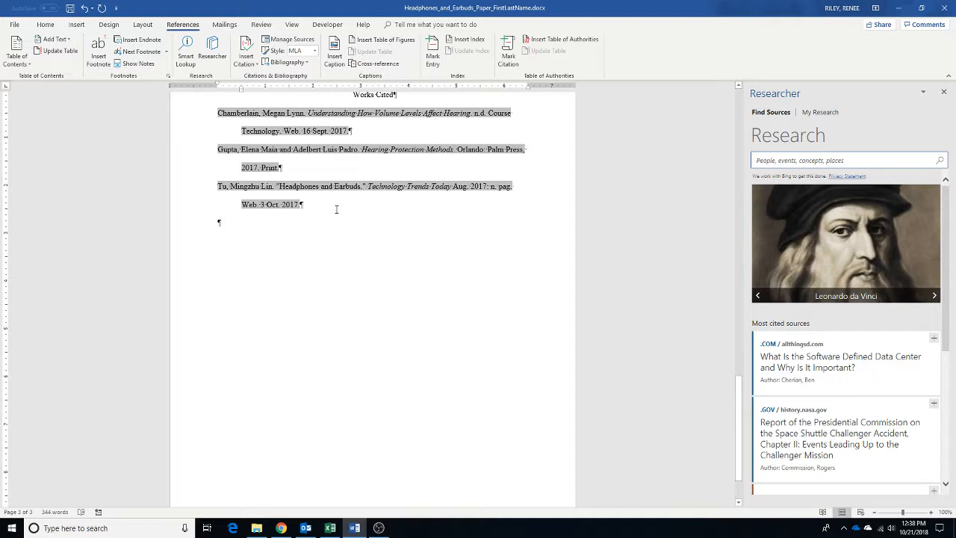
drag(336, 209, 336, 214)
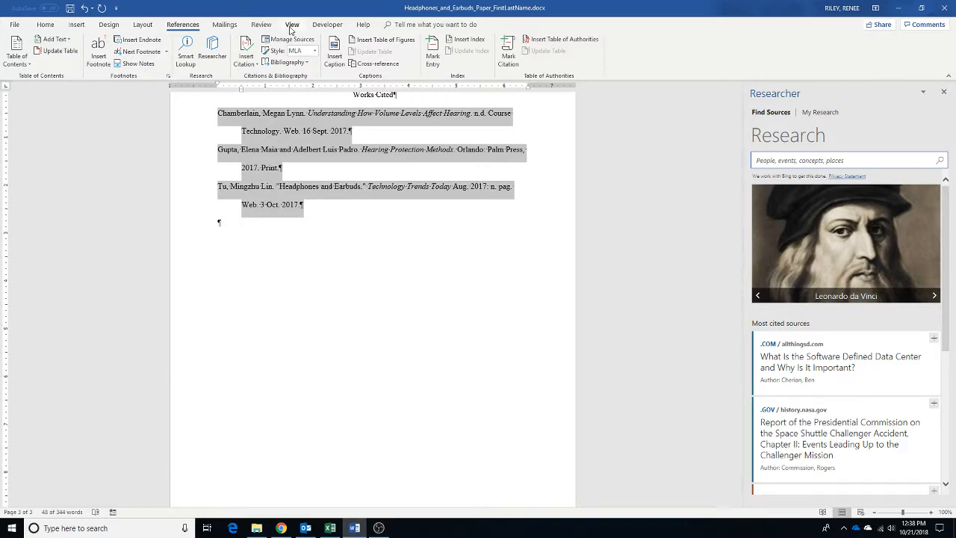
Show the Navigation Pane with its page thumbnails and make the pane narrower.
click(292, 25)
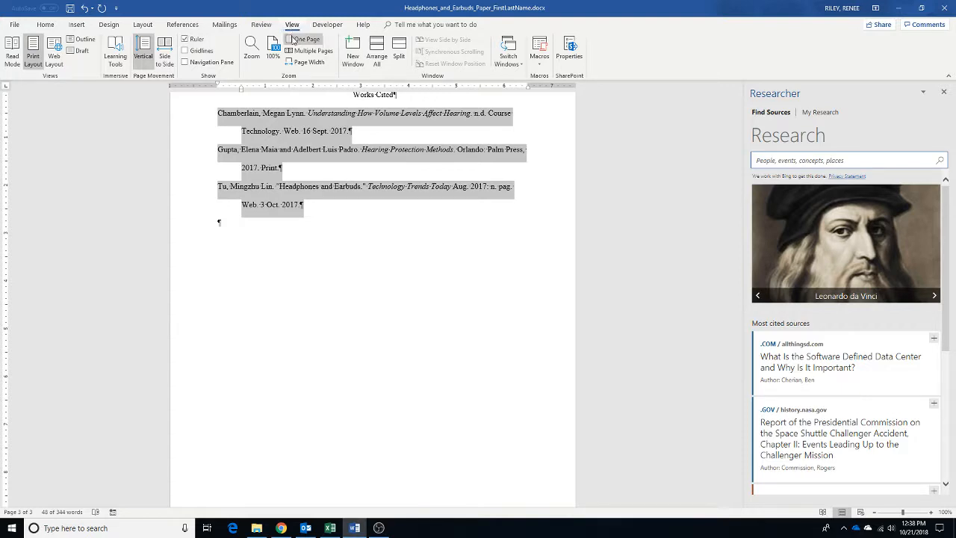
click(219, 68)
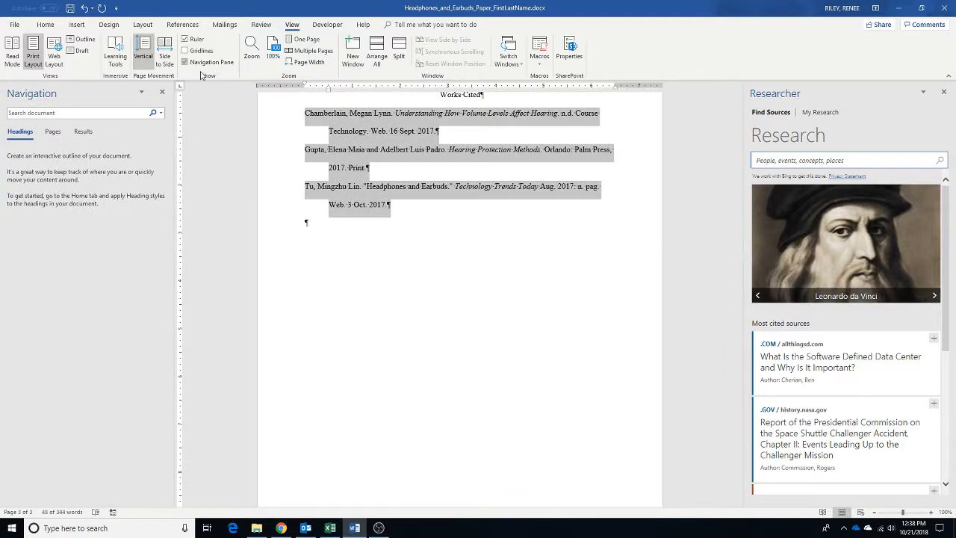
click(51, 133)
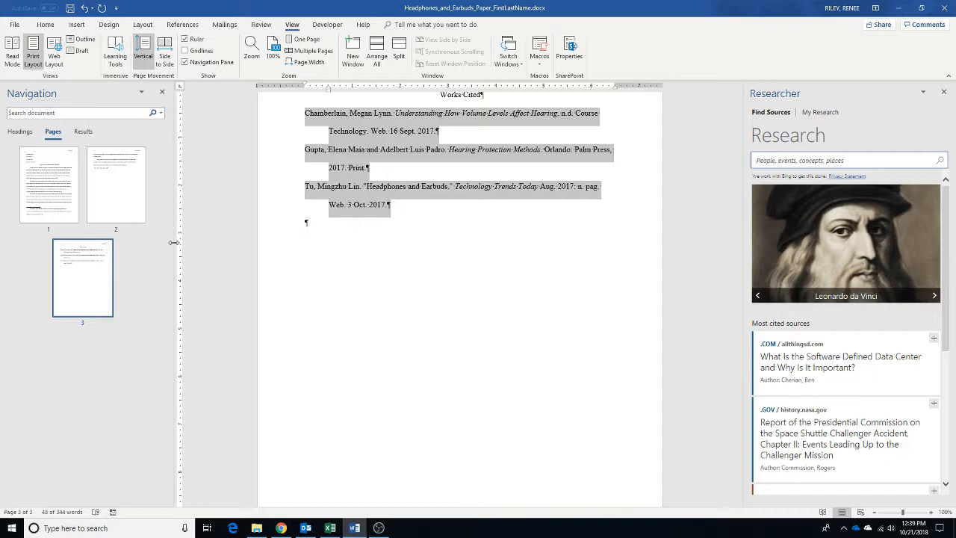
drag(173, 242, 129, 242)
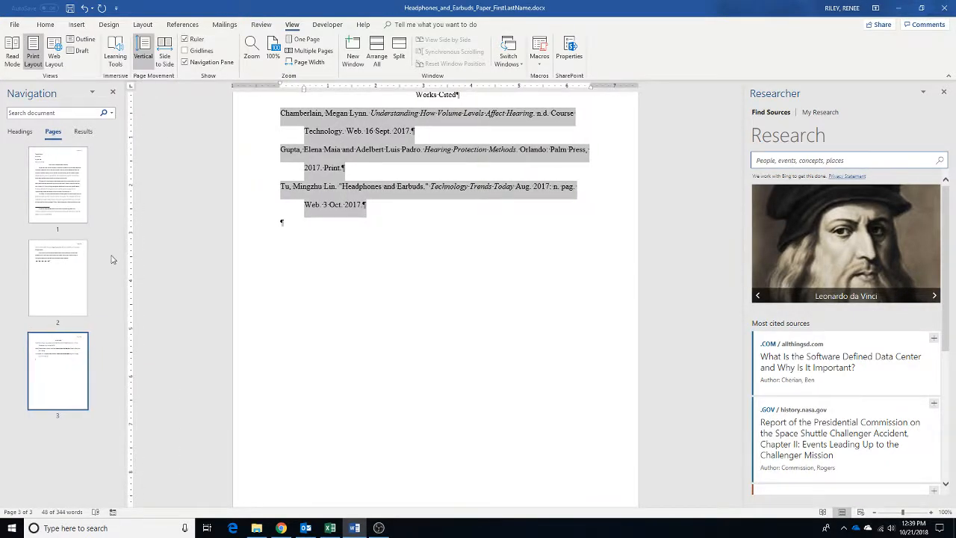
Go to page 1 of the paper and copy the word "volume" before the citation in the second body paragraph.
click(61, 292)
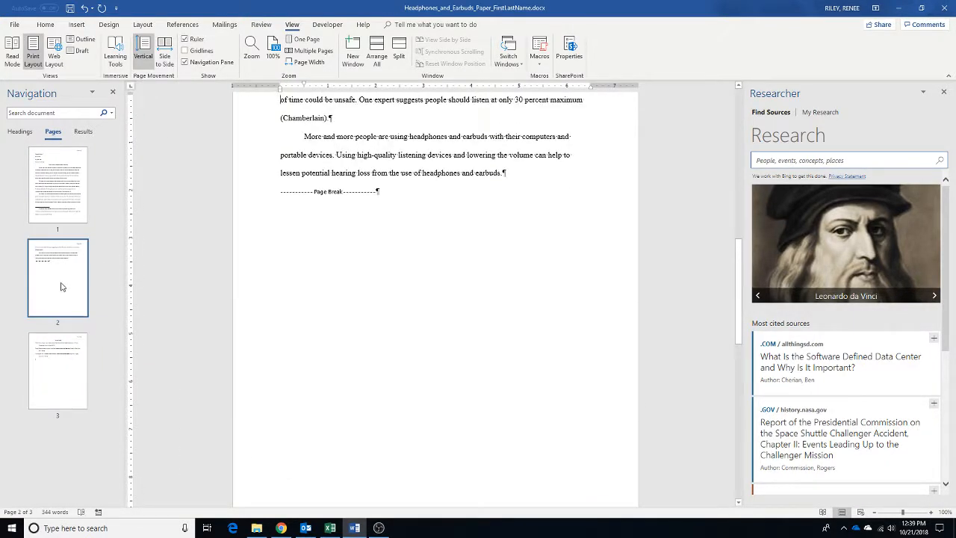
click(66, 198)
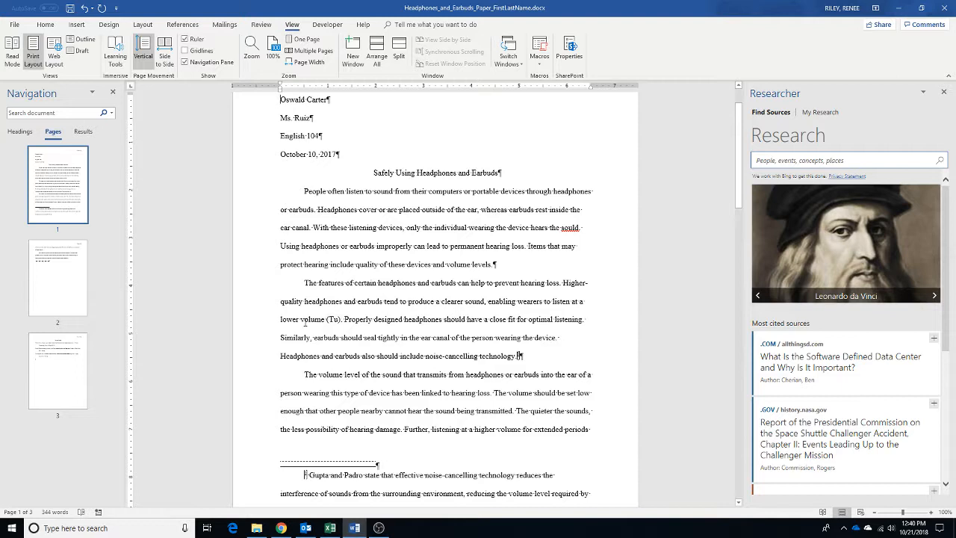
drag(301, 319, 327, 319)
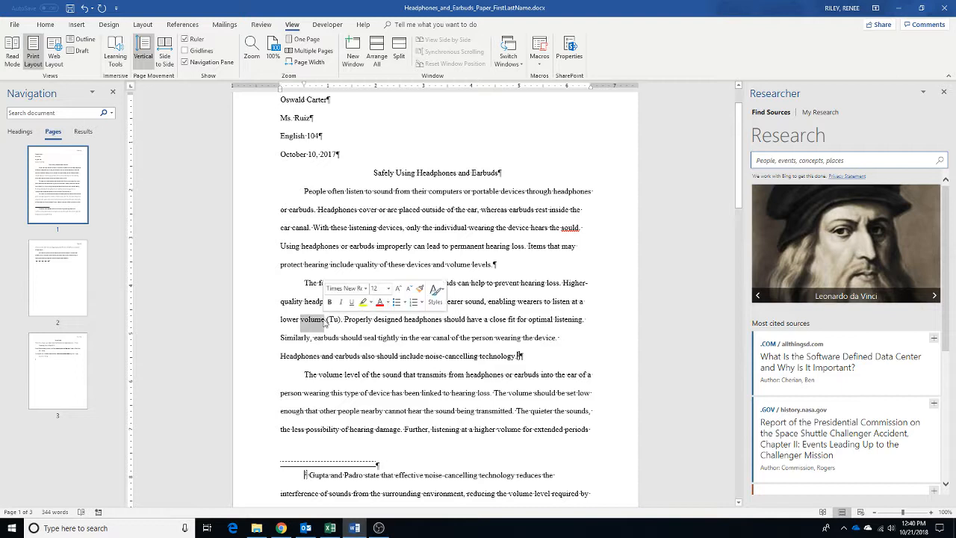
click(47, 25)
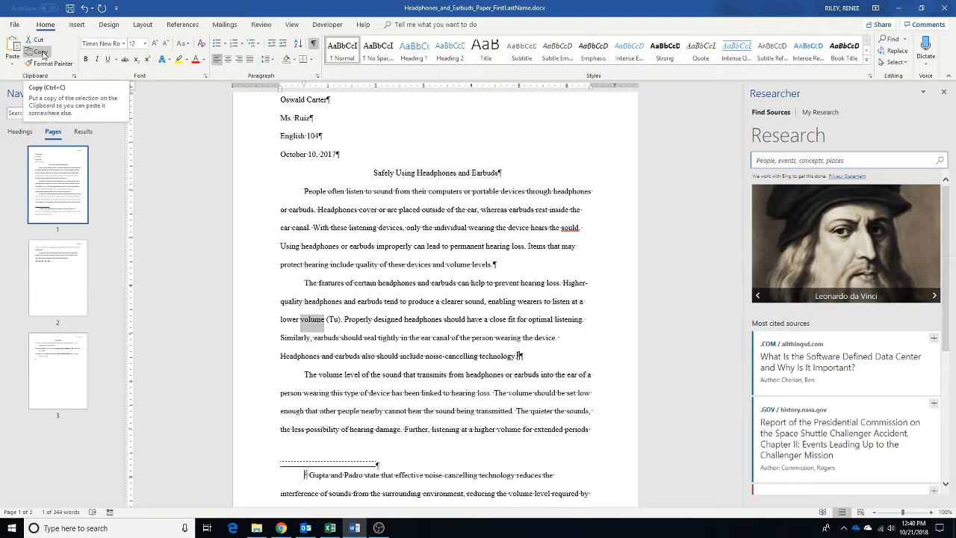
click(42, 54)
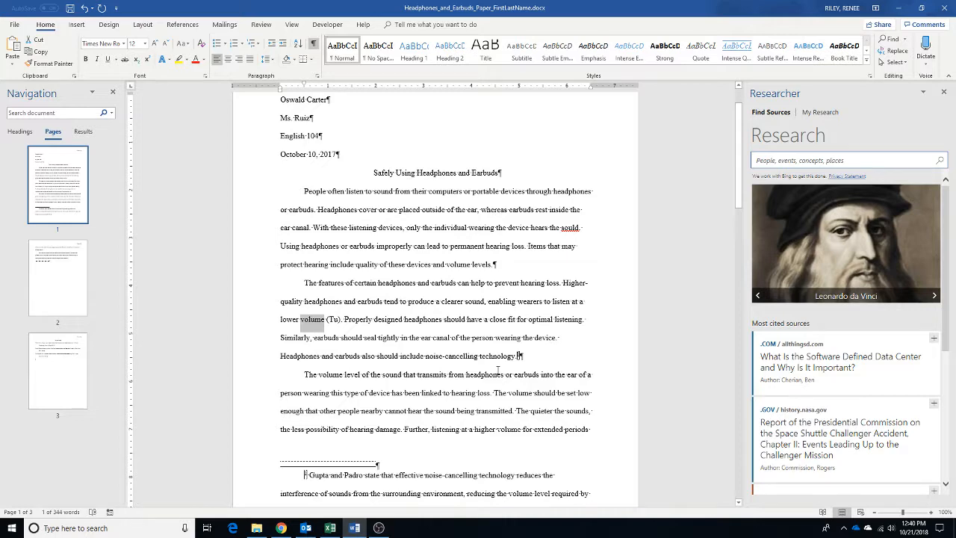
Paste the copied word "volume" before the citation in the paragraph at the start of page 2.
scroll(498, 370, down, 2)
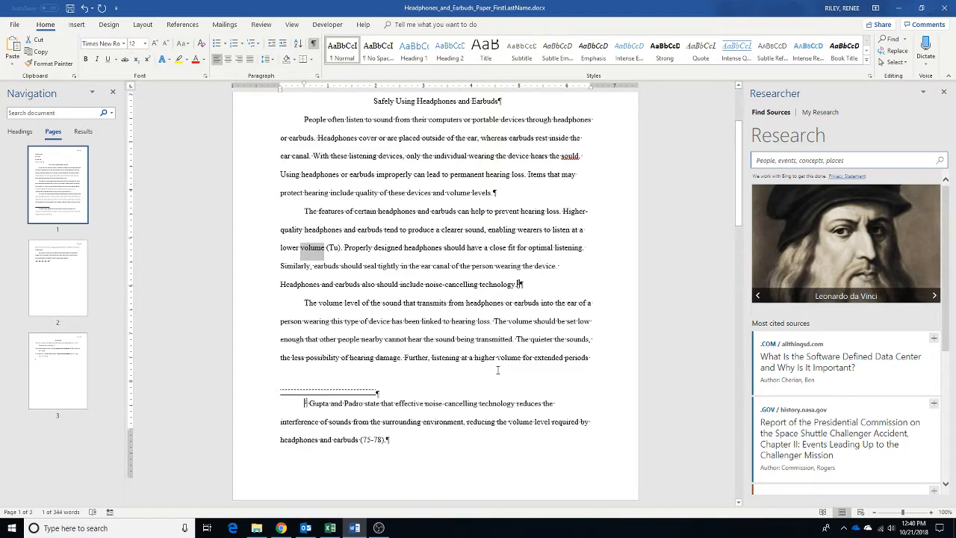
scroll(497, 370, down, 6)
scroll(497, 370, down, 1)
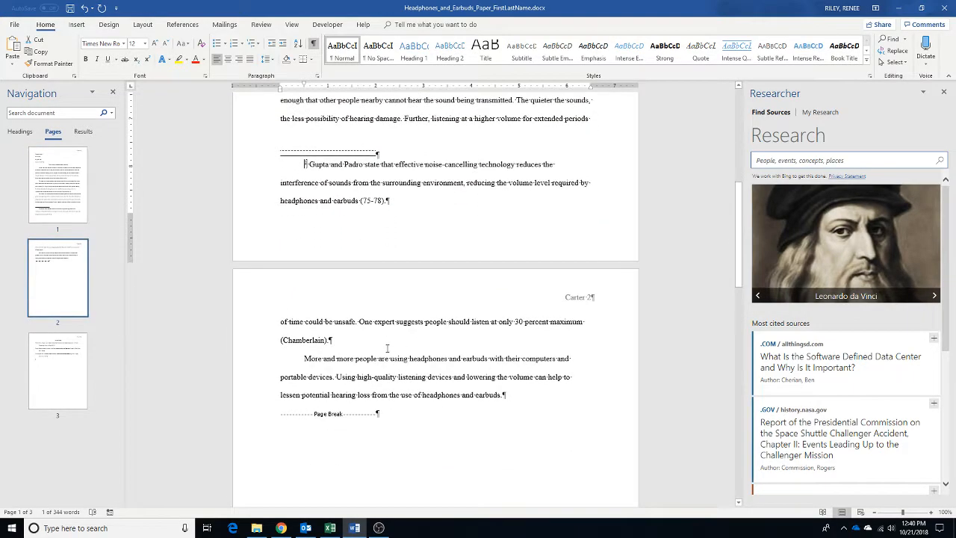
drag(498, 339, 281, 339)
click(384, 341)
click(594, 321)
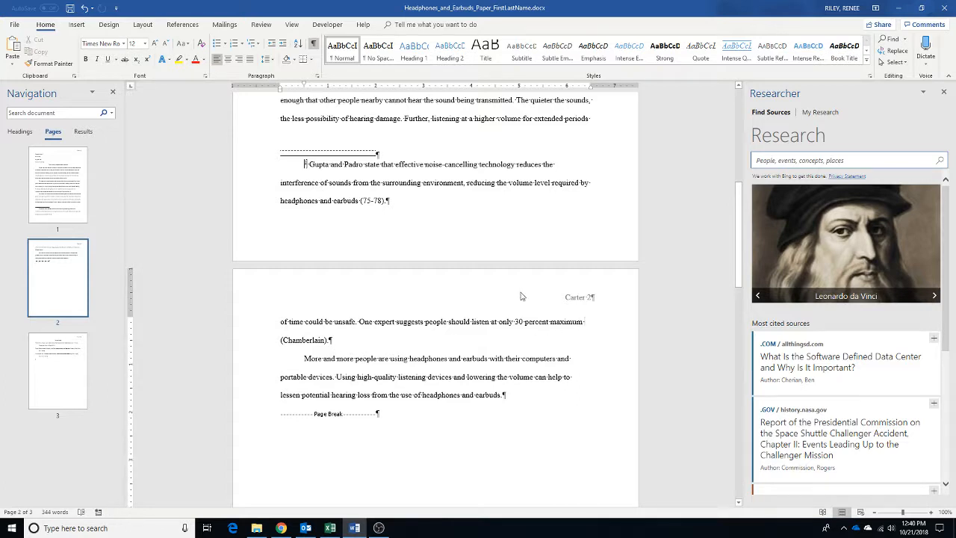
click(10, 47)
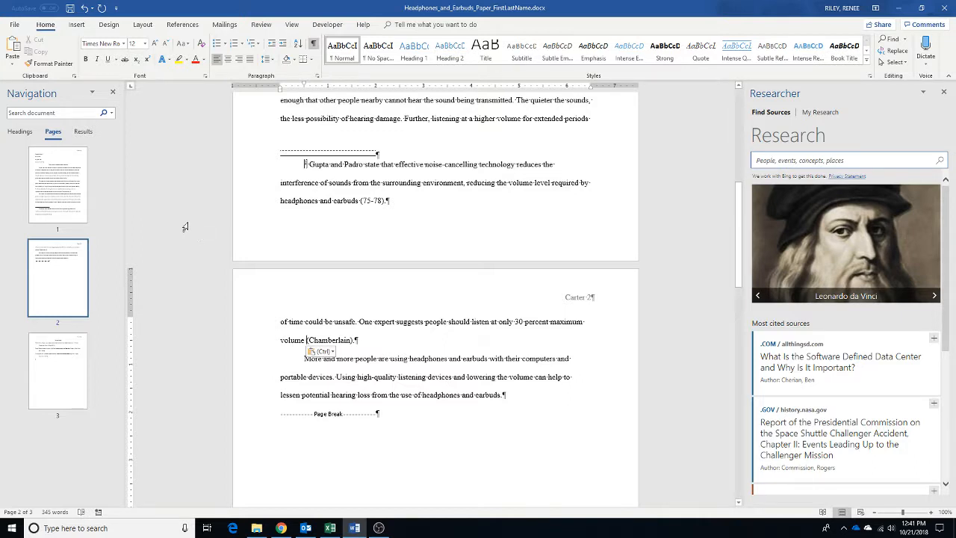
Undo the paste of "volume" before the citation on page 2.
right_click(303, 340)
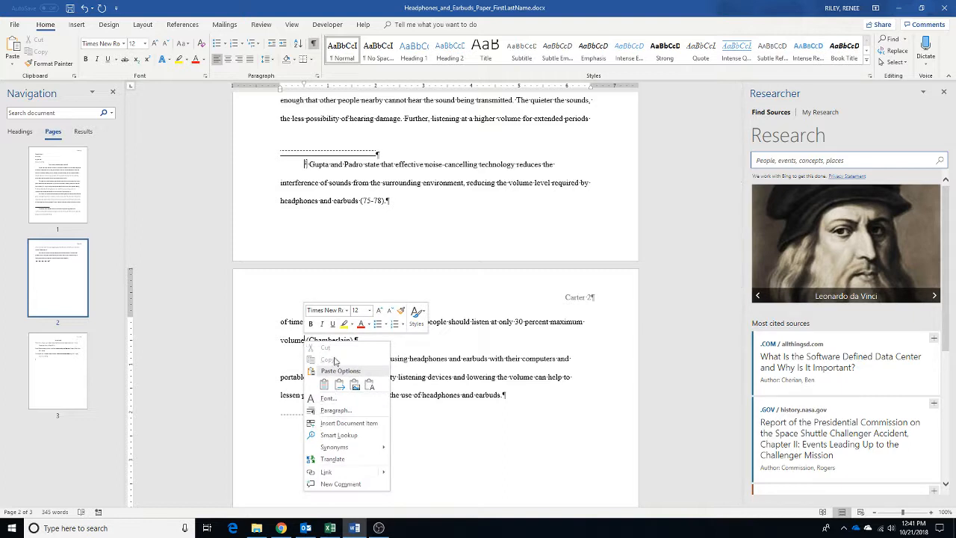
key(ctrl+v)
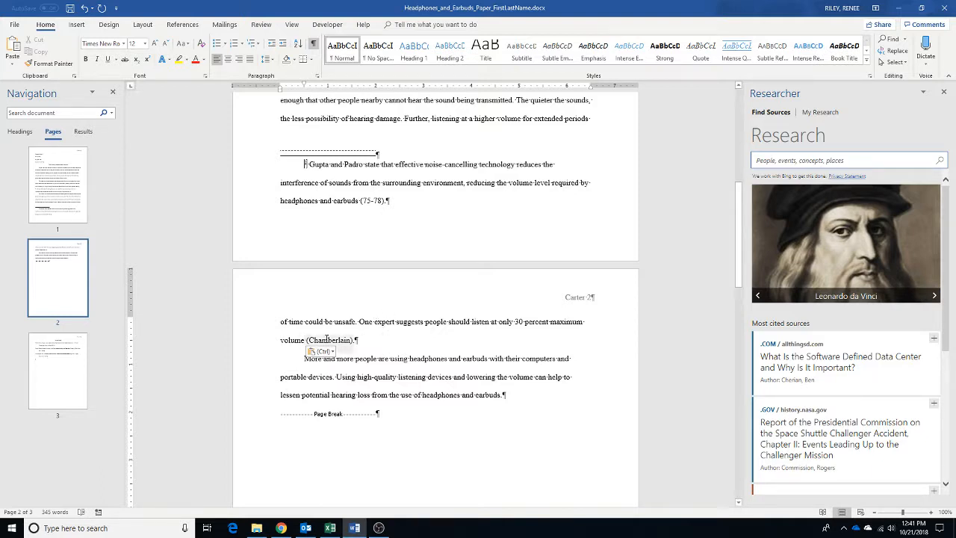
key(ctrl+BackSpace)
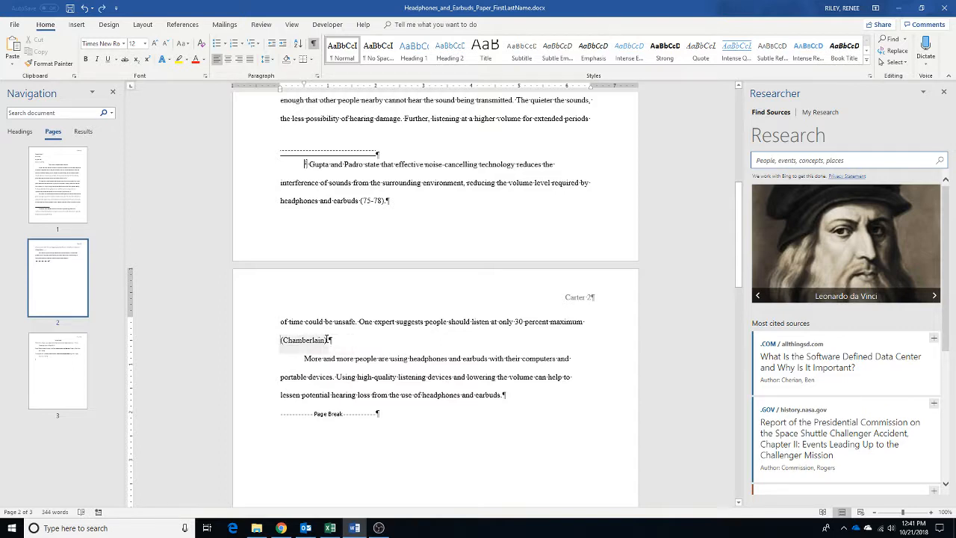
Paste "volume" with its source formatting after "maximum" in the first paragraph on page 2.
click(275, 339)
right_click(279, 340)
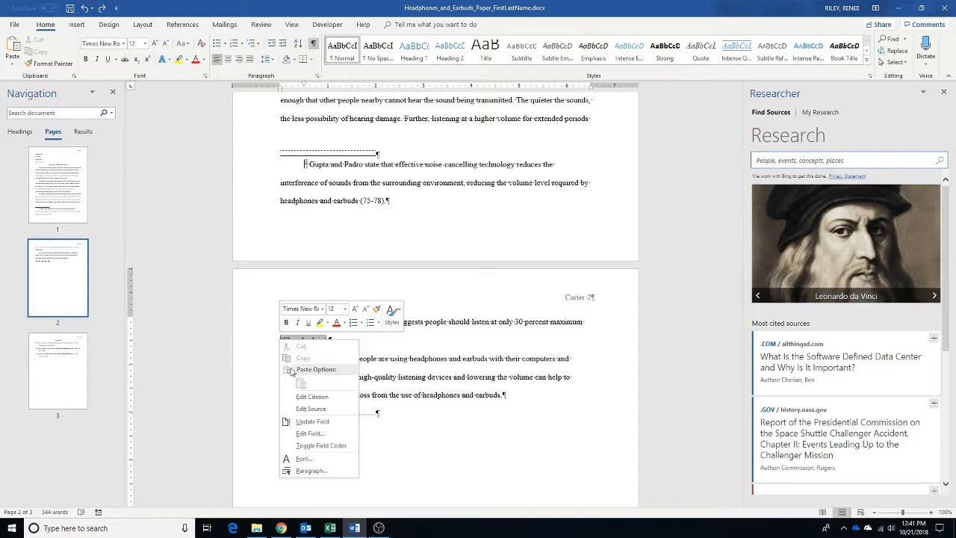
click(512, 340)
click(592, 321)
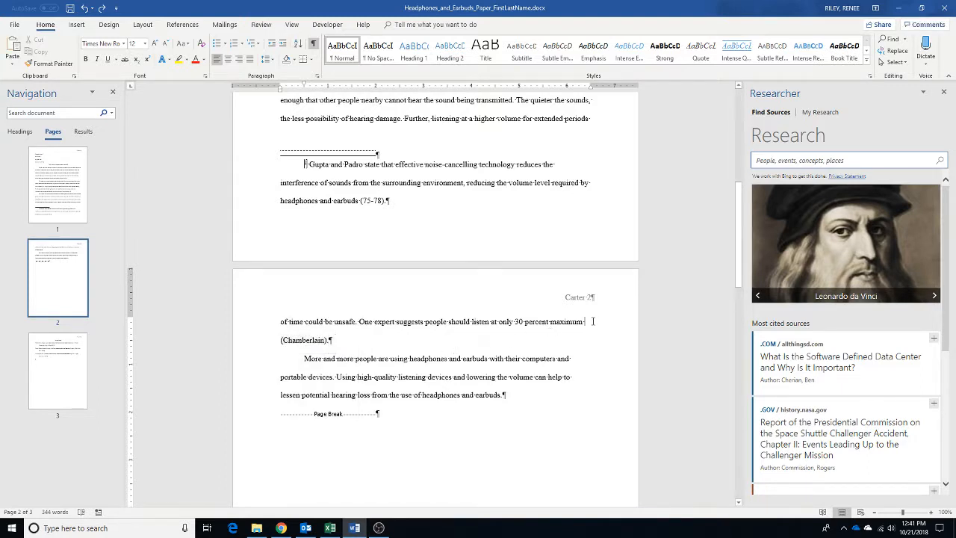
right_click(593, 321)
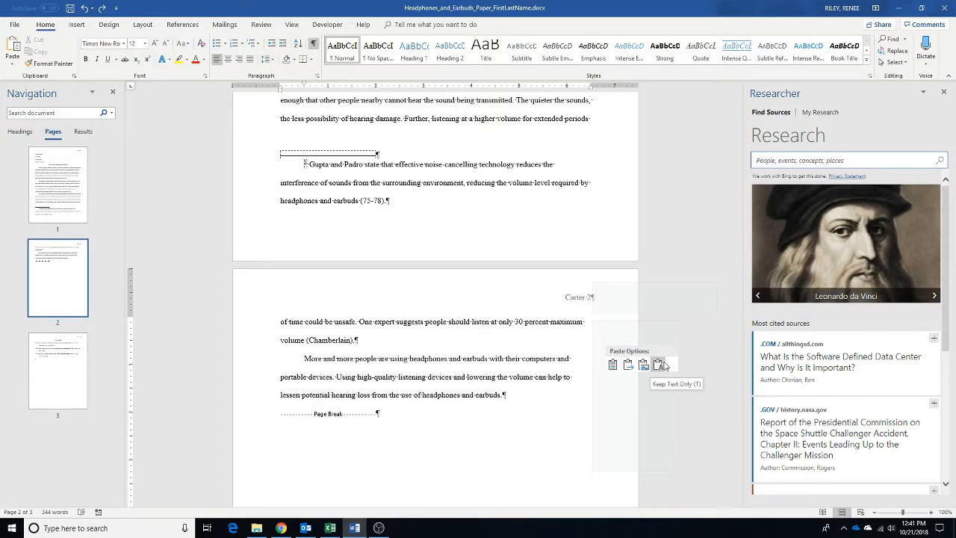
click(613, 365)
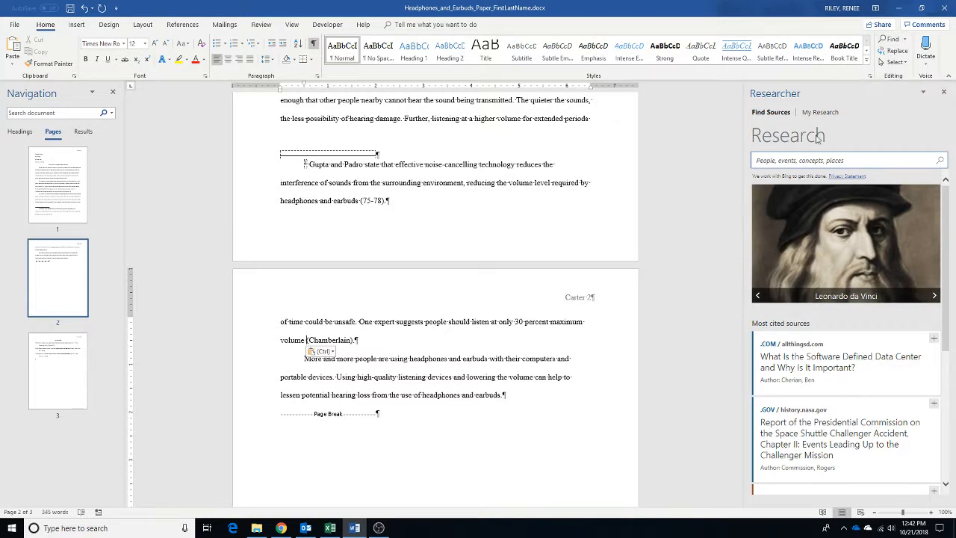
Close the Researcher pane and search the document for "portable".
click(943, 92)
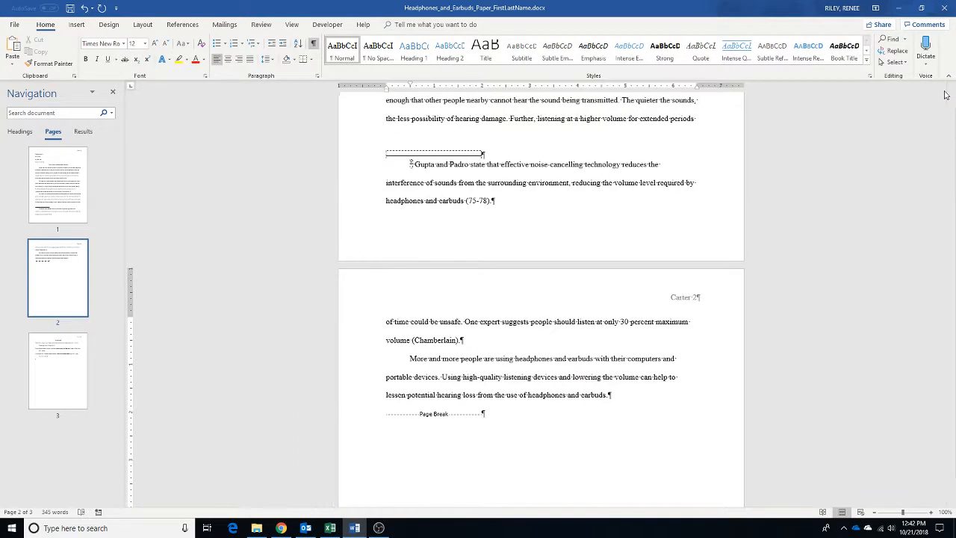
click(890, 39)
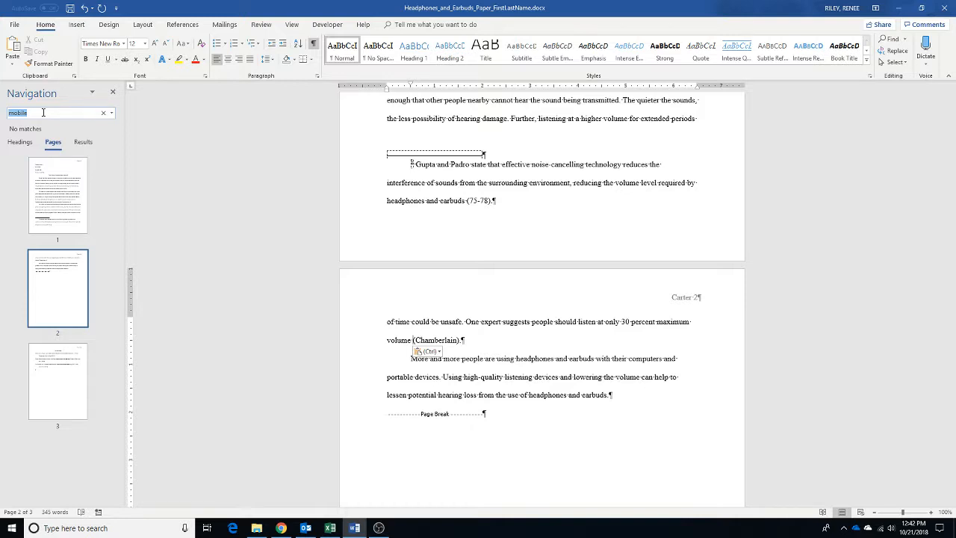
text(portabl)
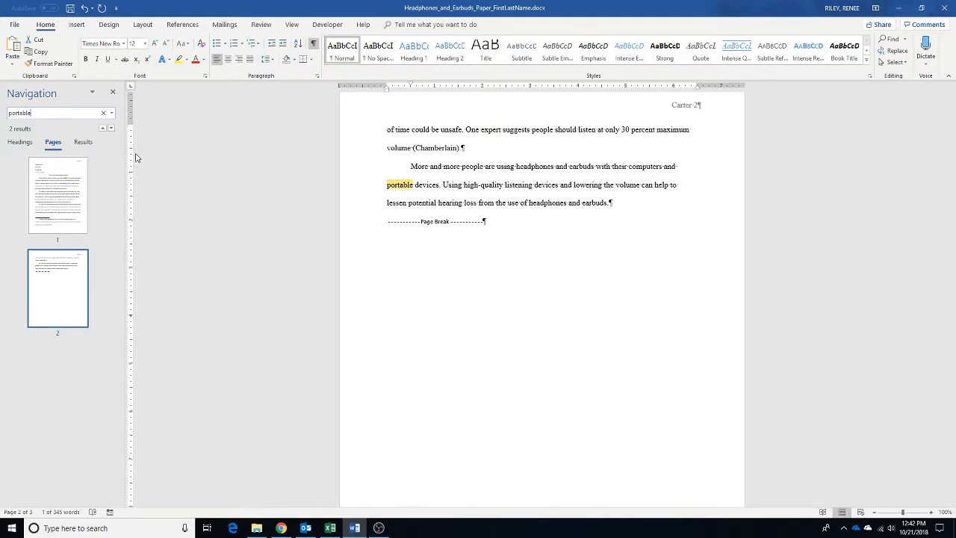
List the search results for "portable" and step forward and back through the occurrences.
click(81, 143)
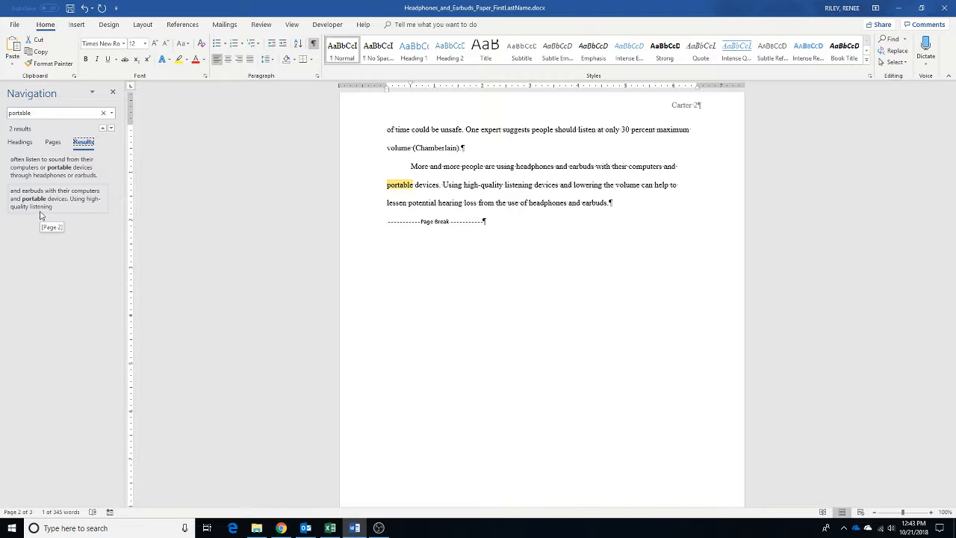
click(37, 171)
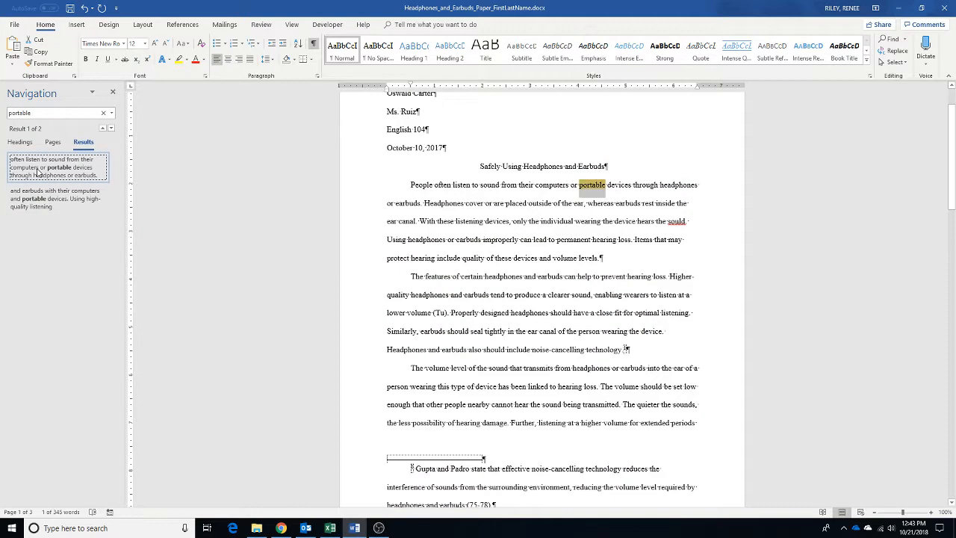
click(42, 205)
click(52, 179)
click(111, 131)
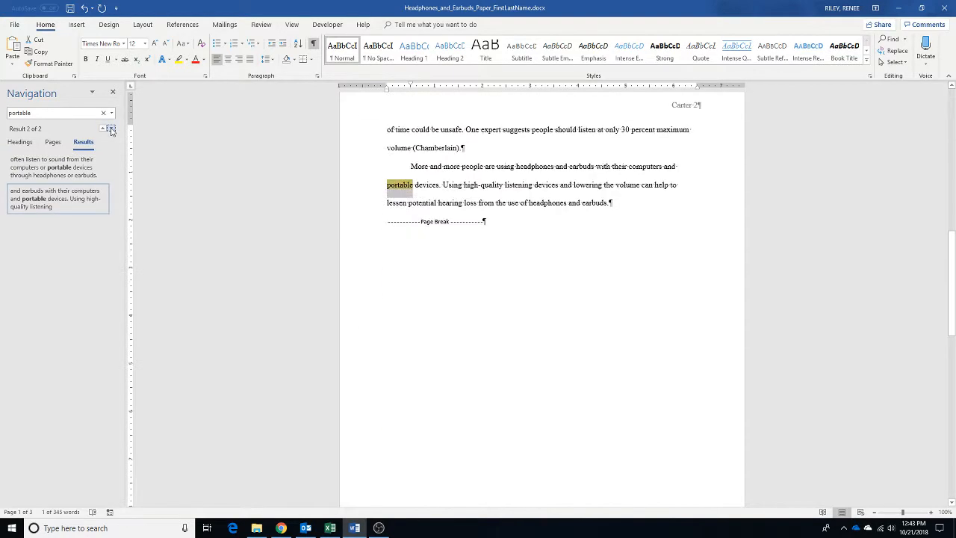
click(103, 128)
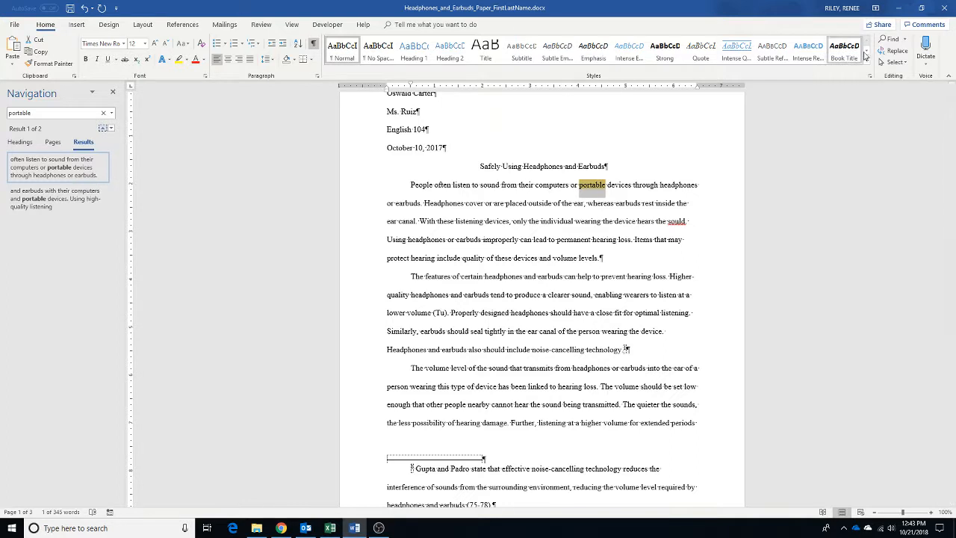
Search the document for "portable" again with the results list shown and open Replace from the search options.
click(898, 52)
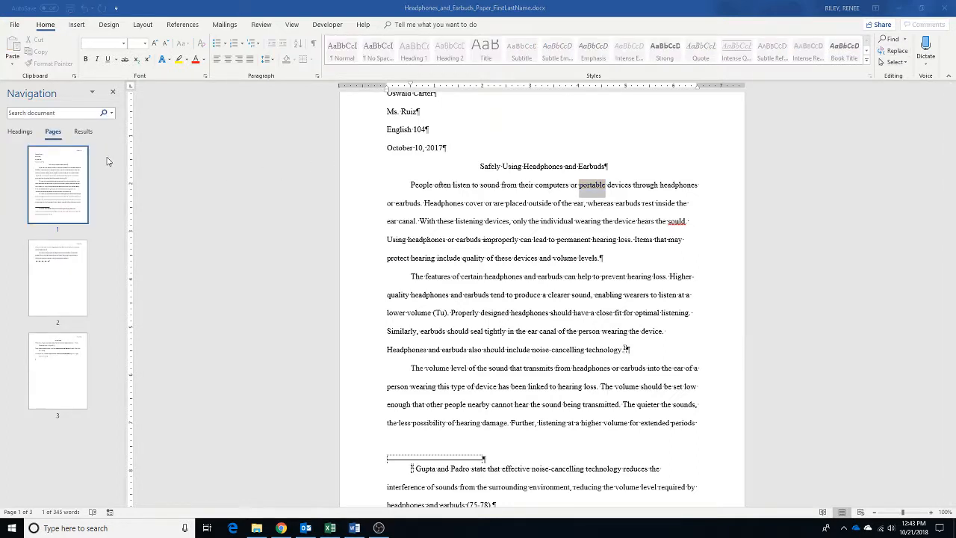
click(68, 112)
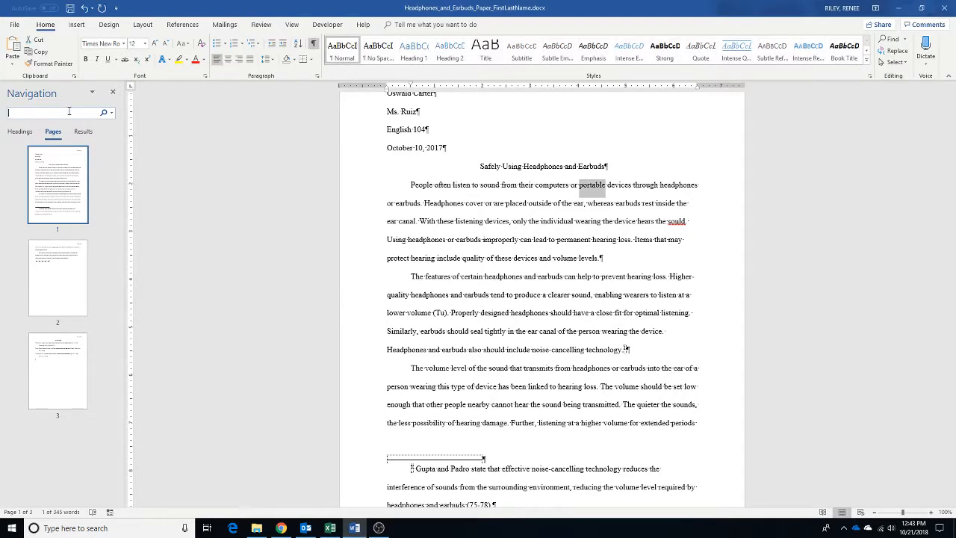
click(86, 135)
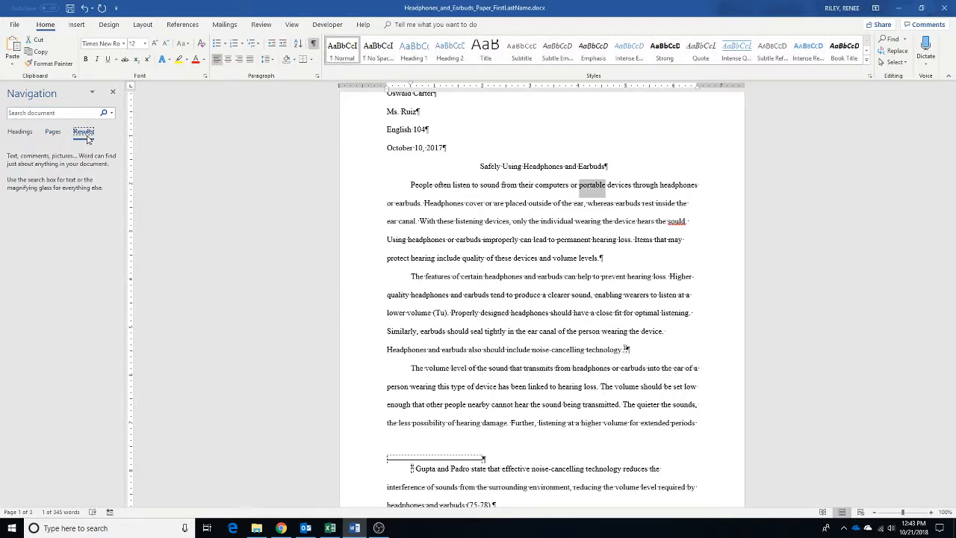
click(79, 114)
text(pa)
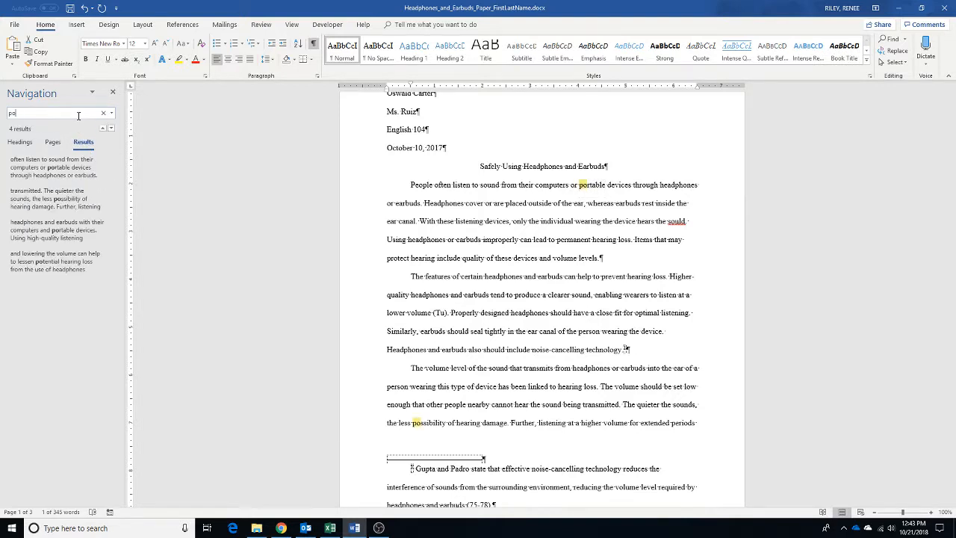
text(rtabl)
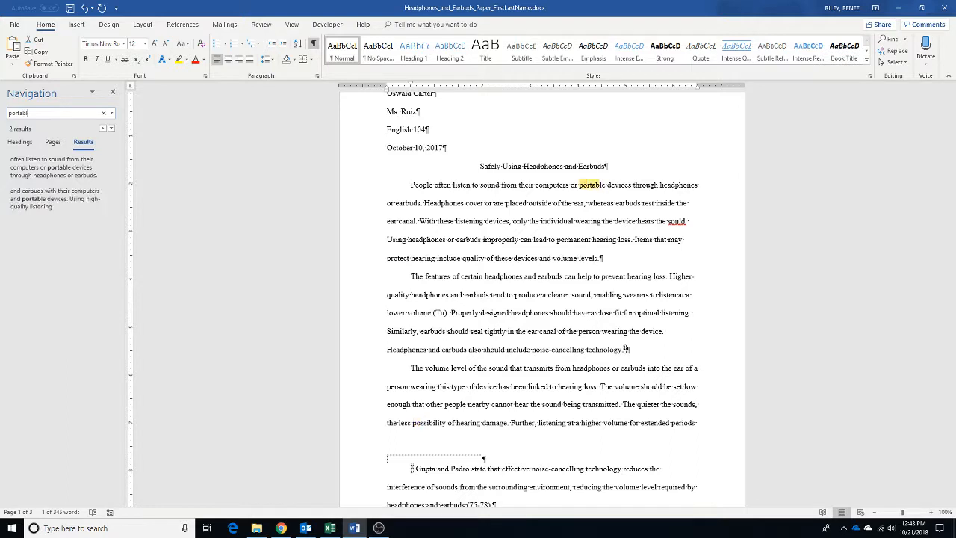
text(e)
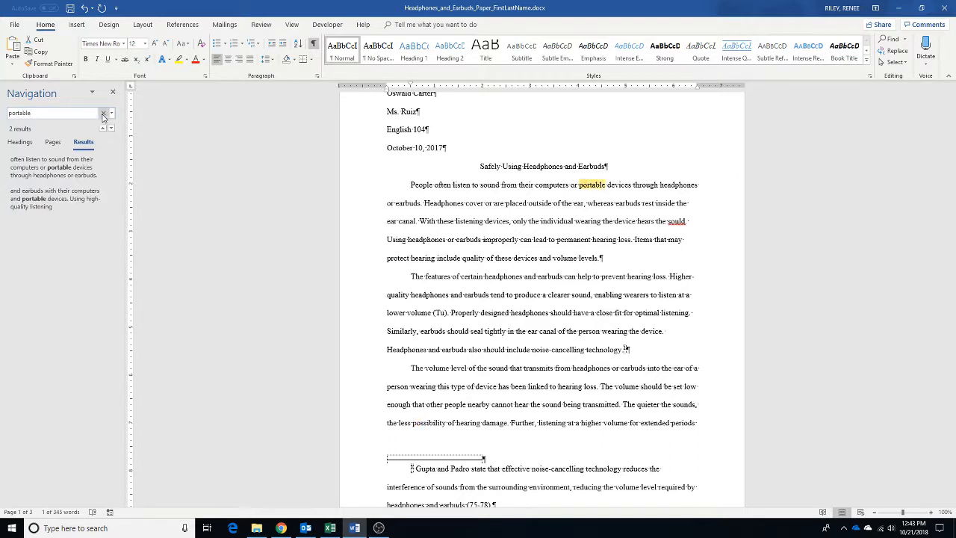
click(112, 115)
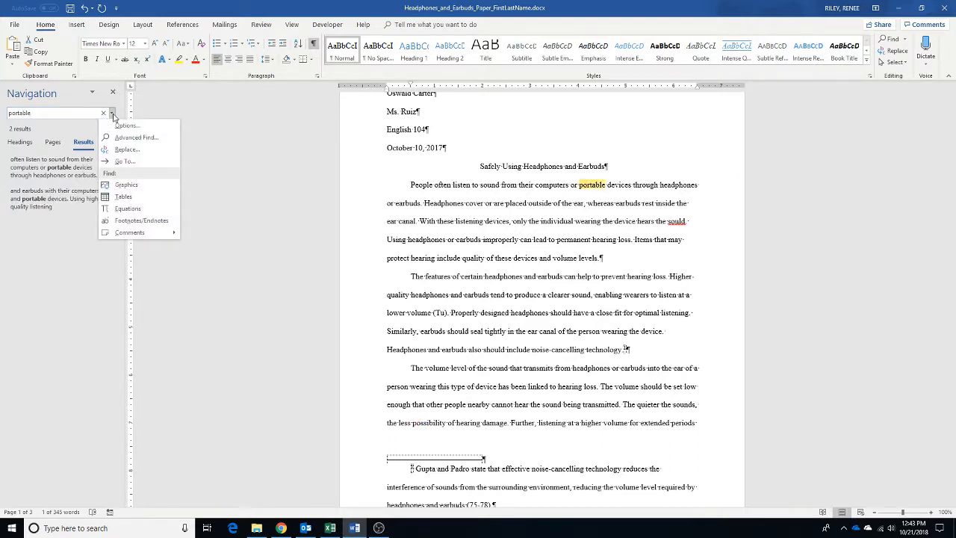
click(127, 149)
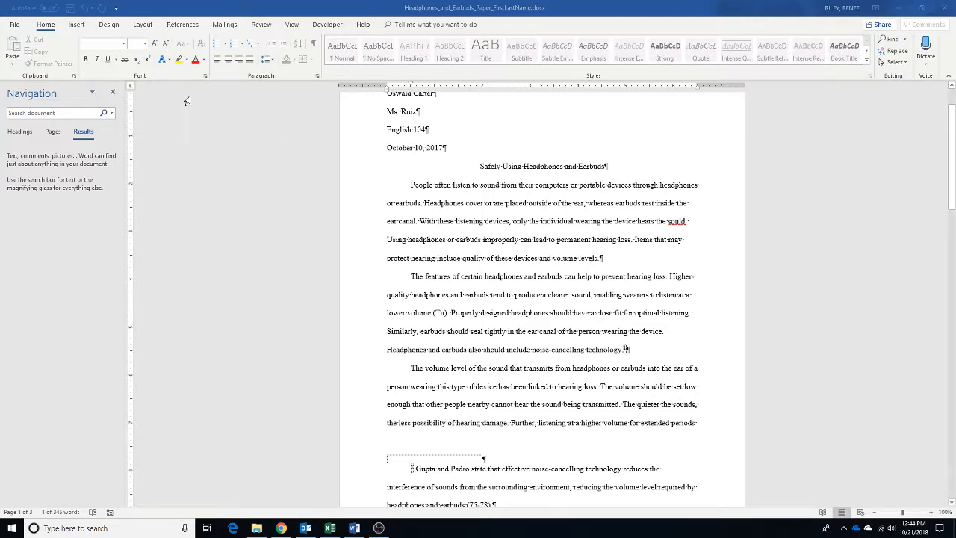
Close the Navigation Pane, select the word "portable" in the first body paragraph and open Replace.
click(114, 94)
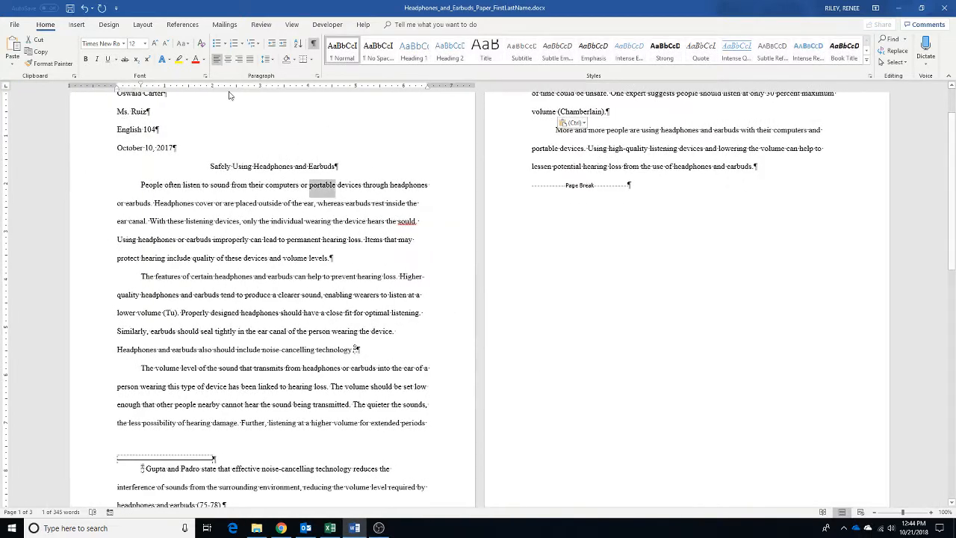
click(893, 50)
click(343, 187)
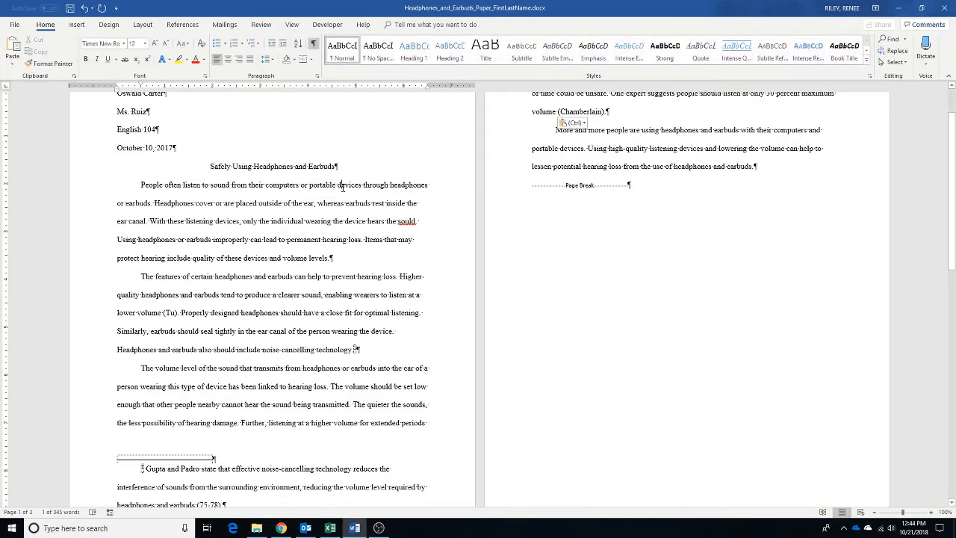
double_click(320, 186)
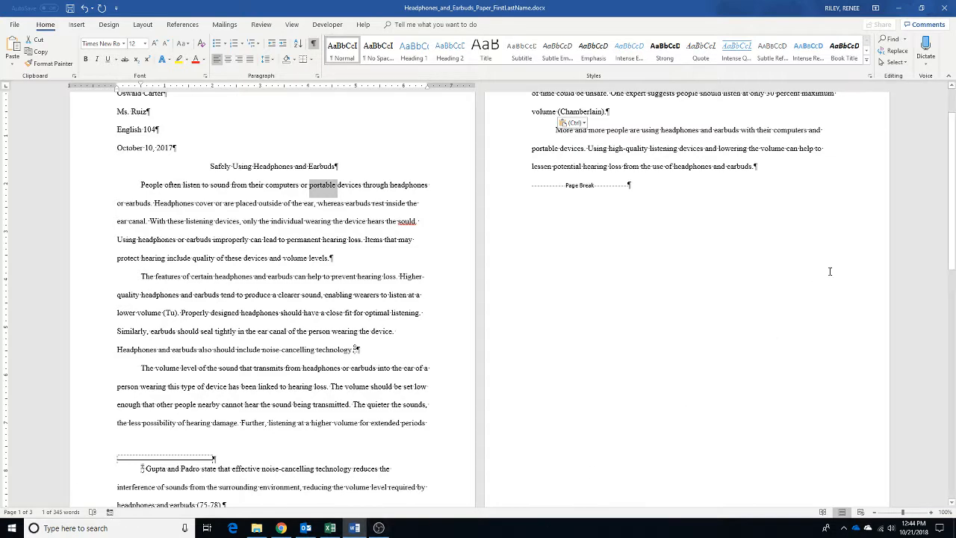
click(905, 53)
scroll(725, 213, down, 3)
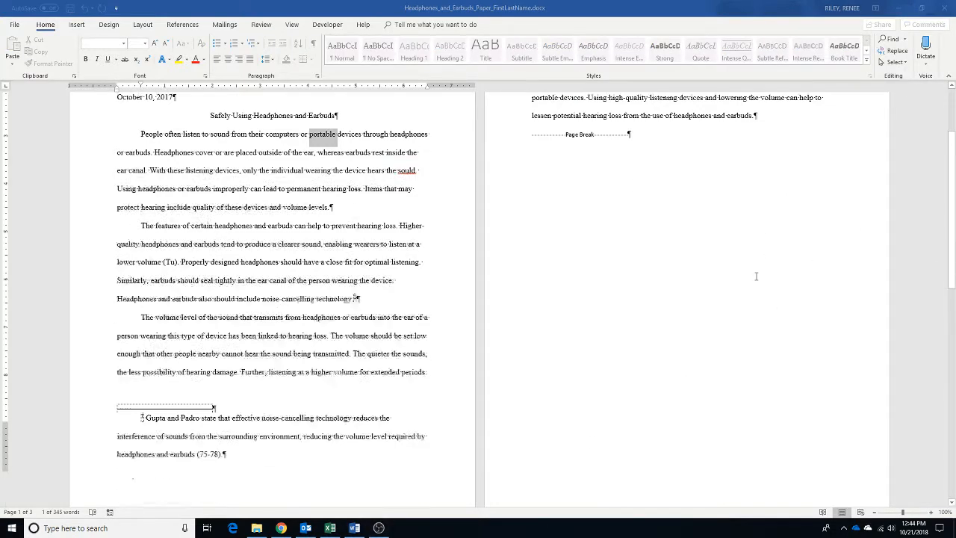
mouse_move(354, 527)
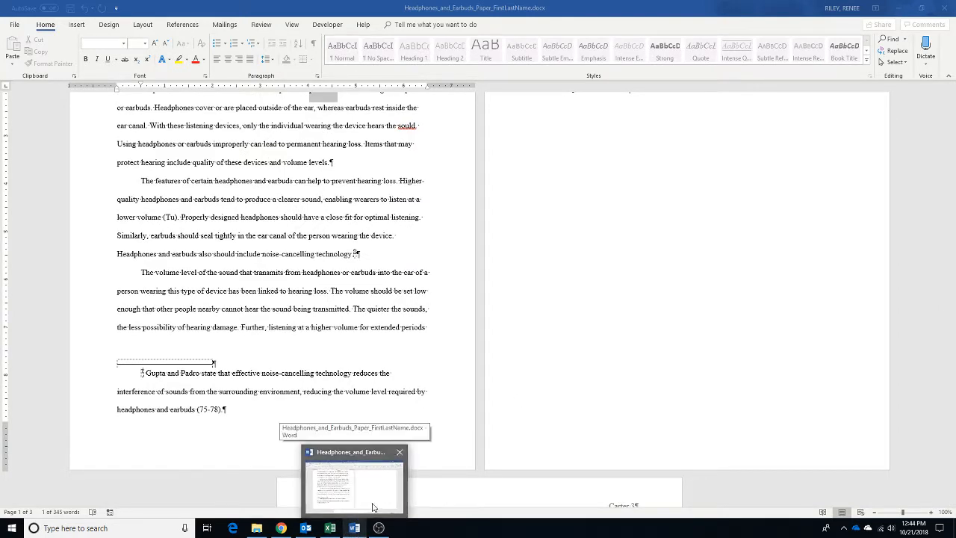
click(515, 487)
Show the Navigation Pane with its results view and open Replace from the search options.
scroll(515, 485, down, 10)
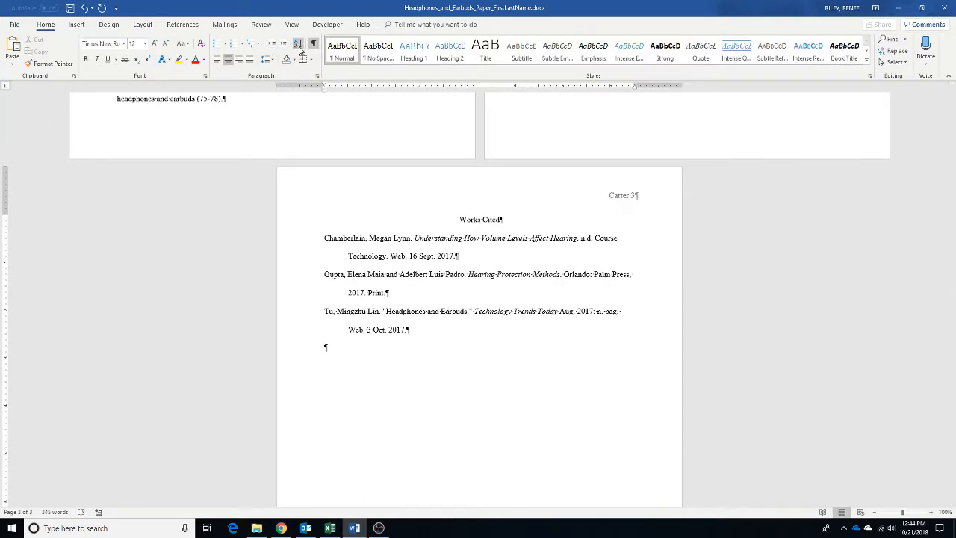
click(292, 25)
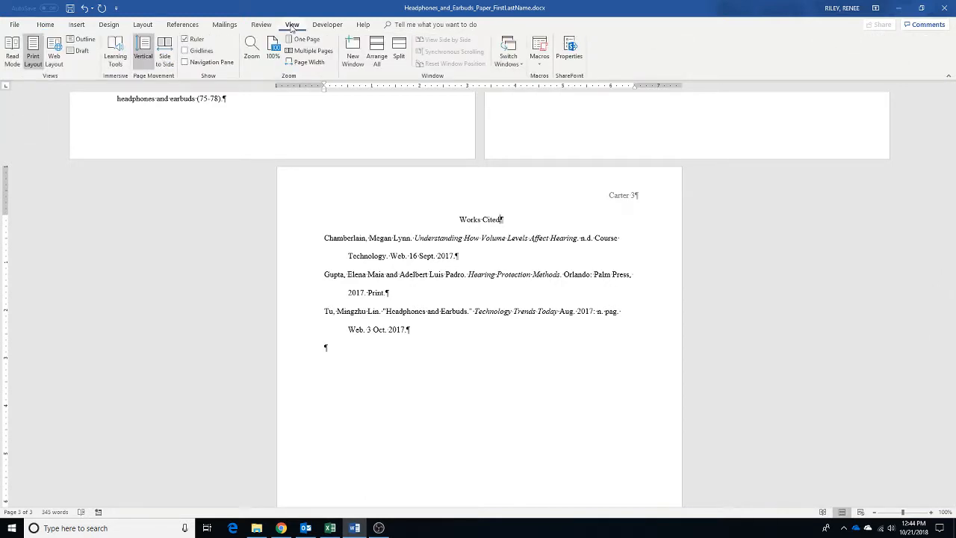
click(185, 62)
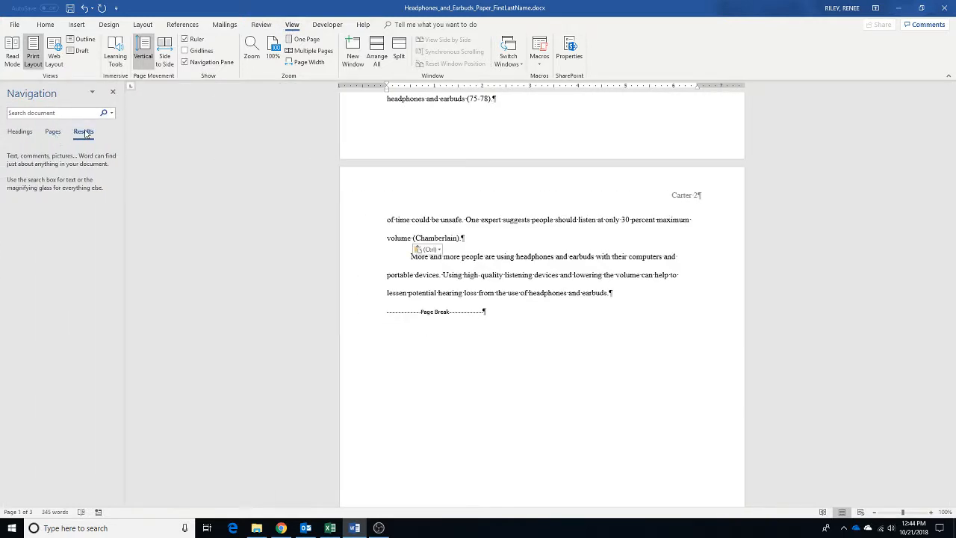
click(111, 113)
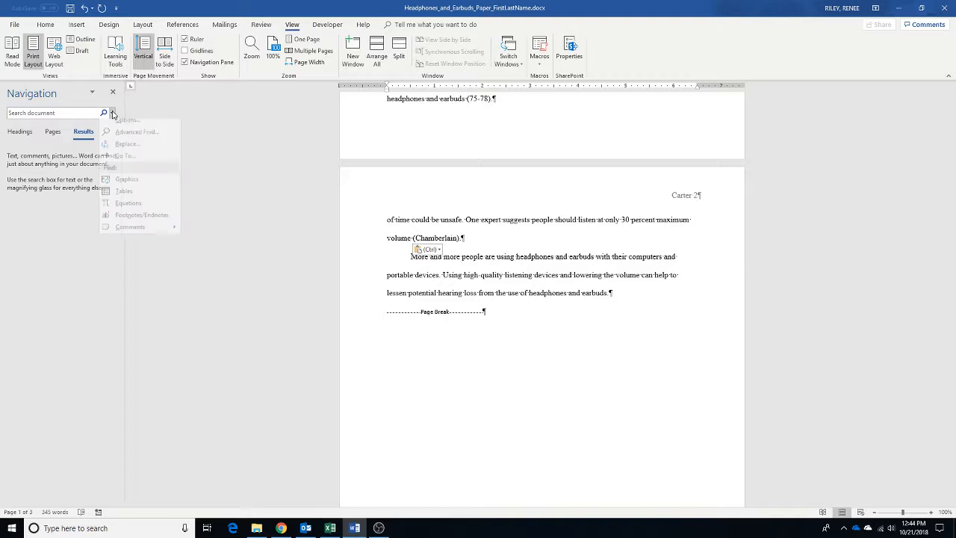
click(127, 150)
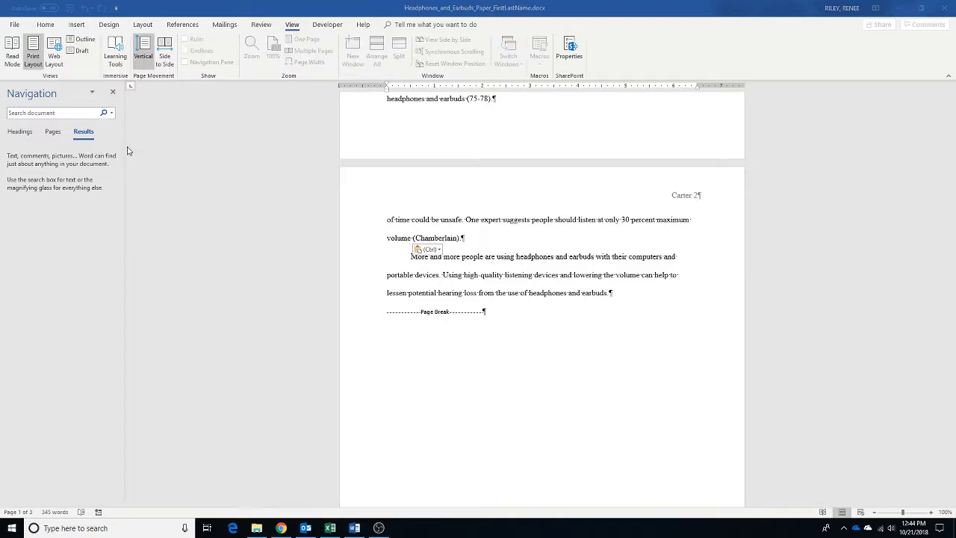
Search the document for "portable", go to the first occurrence and open Replace from the search options.
click(52, 113)
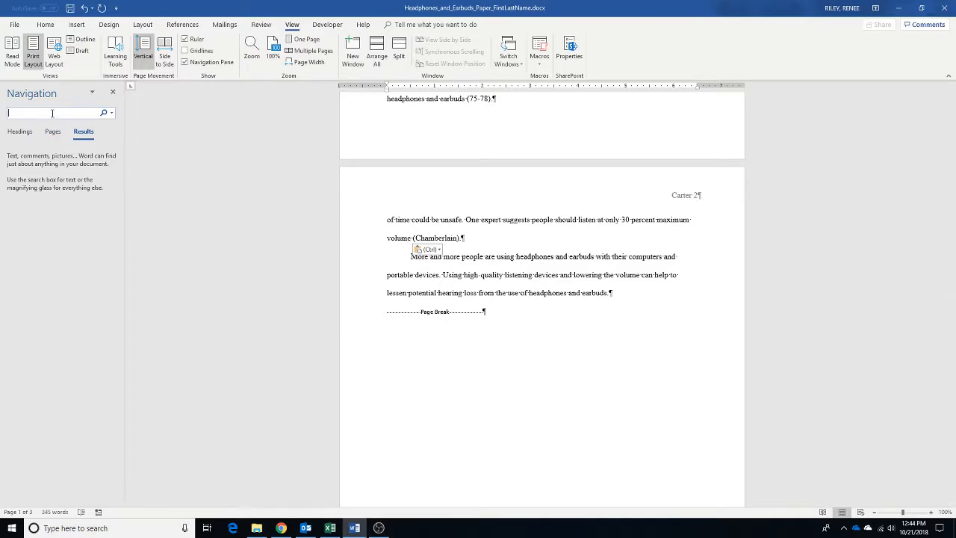
text(portable)
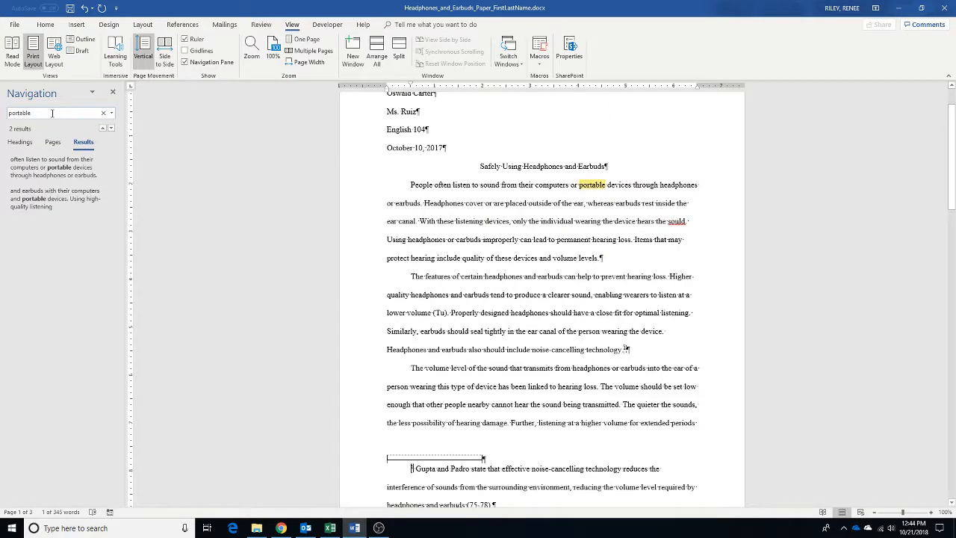
key(Return)
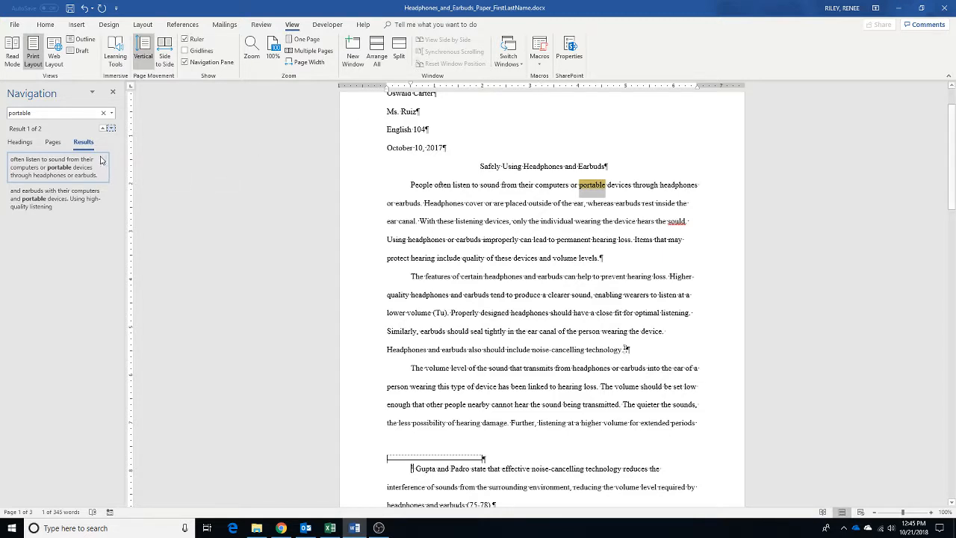
click(111, 114)
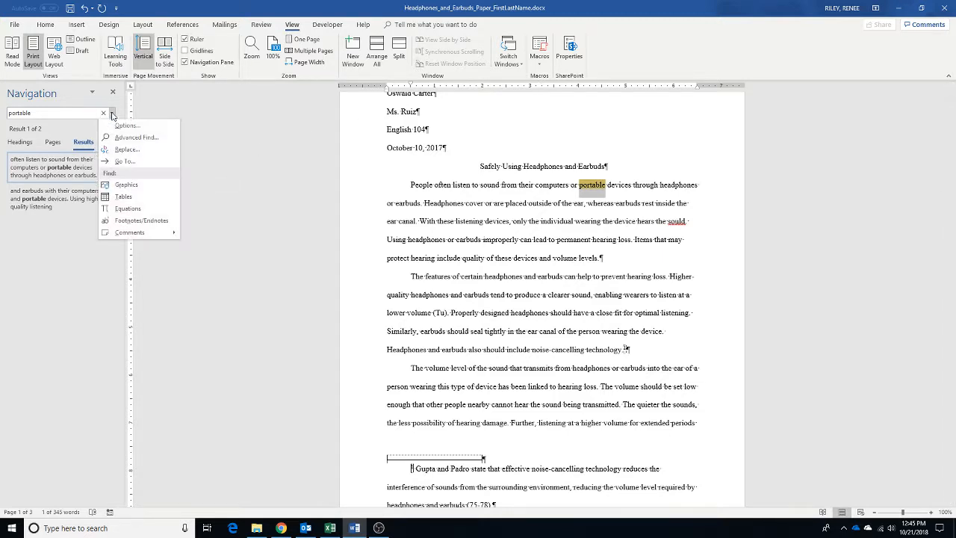
click(122, 152)
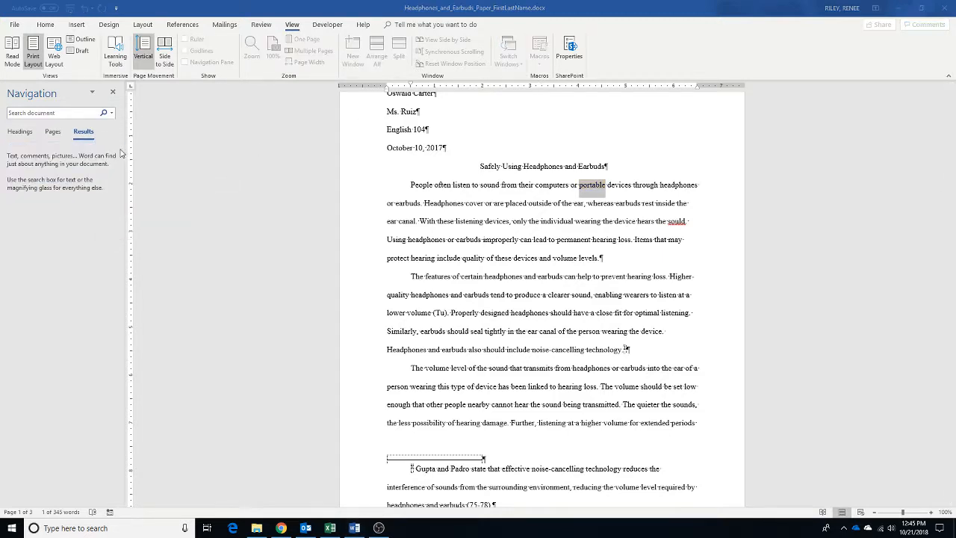
Search the document for "mobile", shorten the search term to "mo" and close the Navigation Pane.
click(39, 115)
text(m)
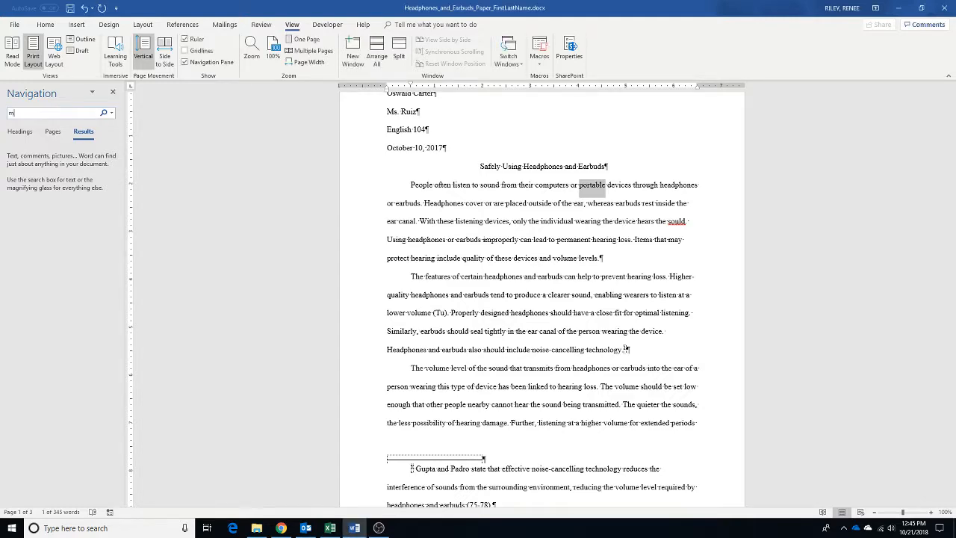
text(obile)
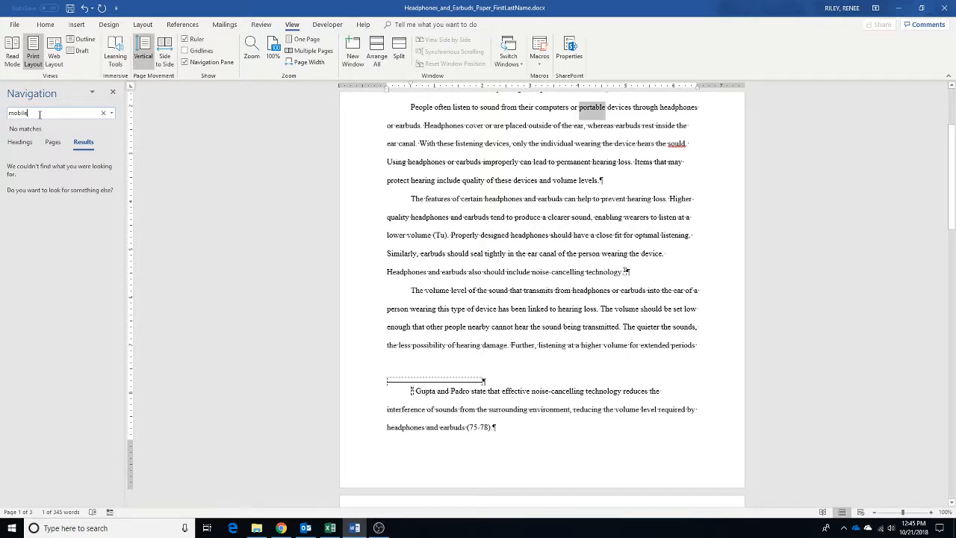
key(BackSpace)
key(BackSpace)
key(BackSpace)
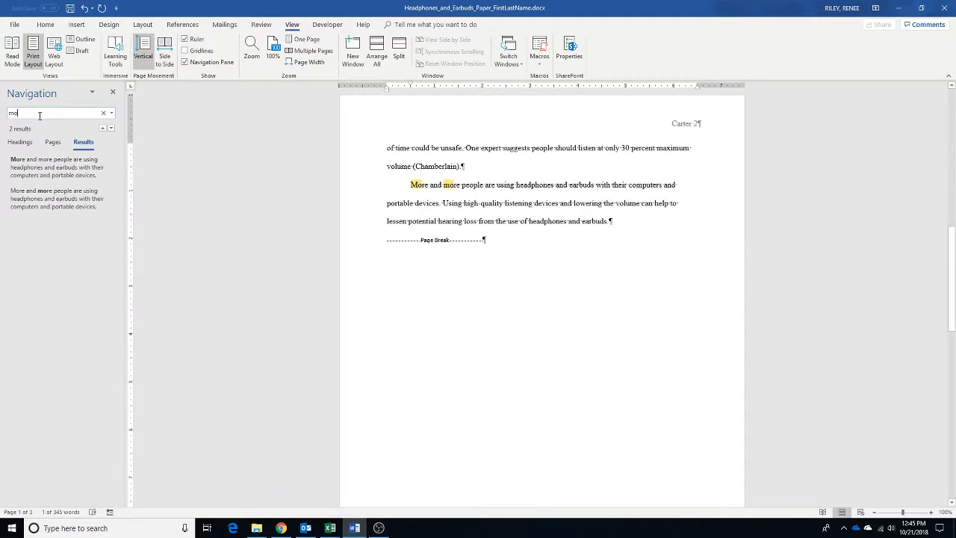
click(112, 92)
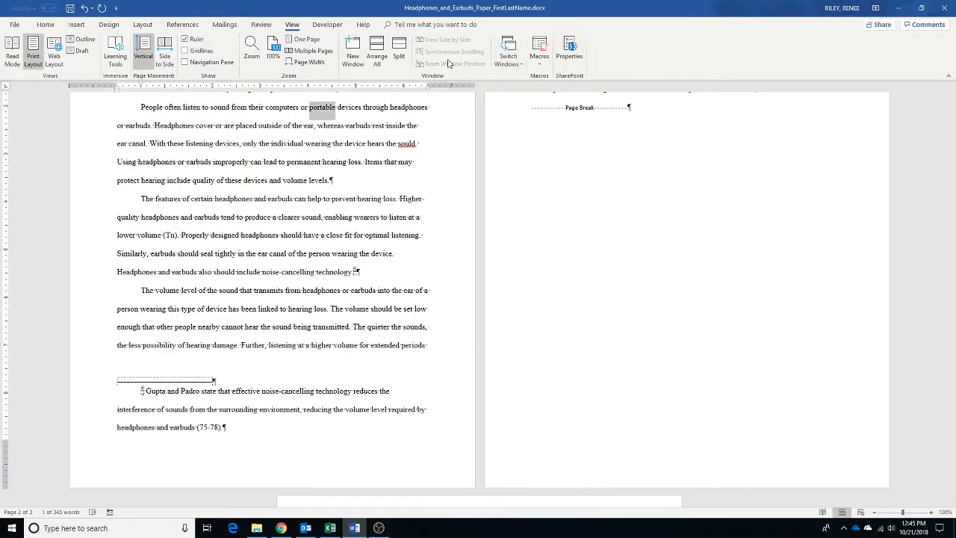
Use Find and Replace to change "portable" to "mobile" in the final body paragraph on page 2, continuing the search from the beginning.
click(46, 24)
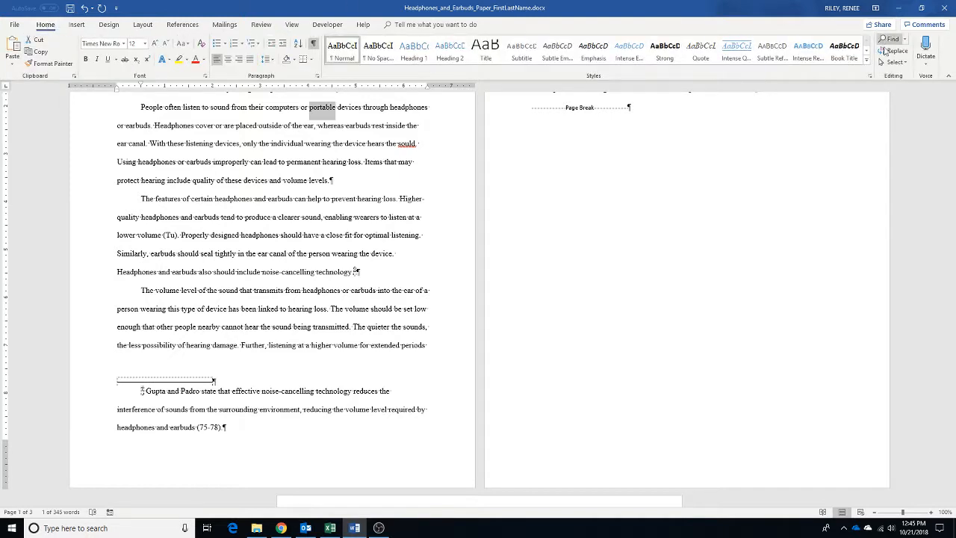
click(903, 40)
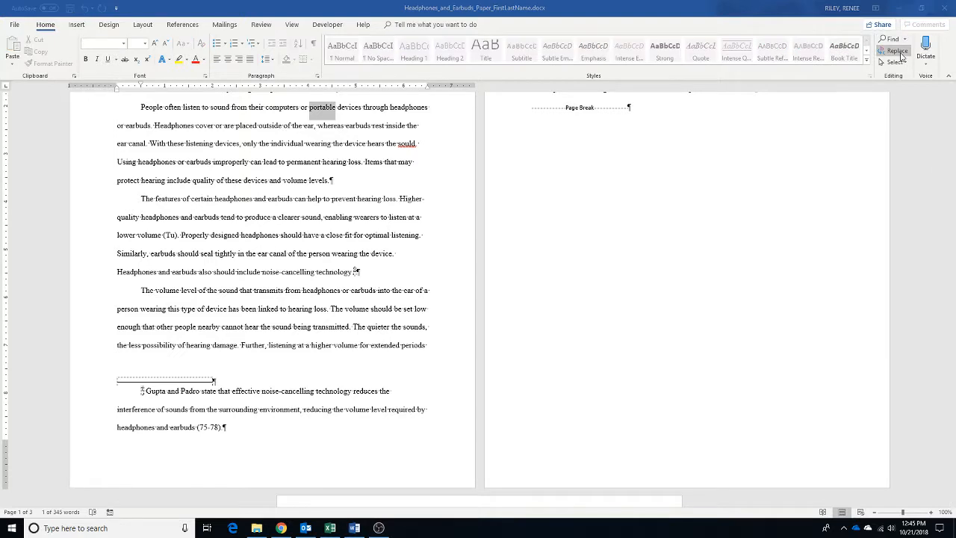
click(903, 64)
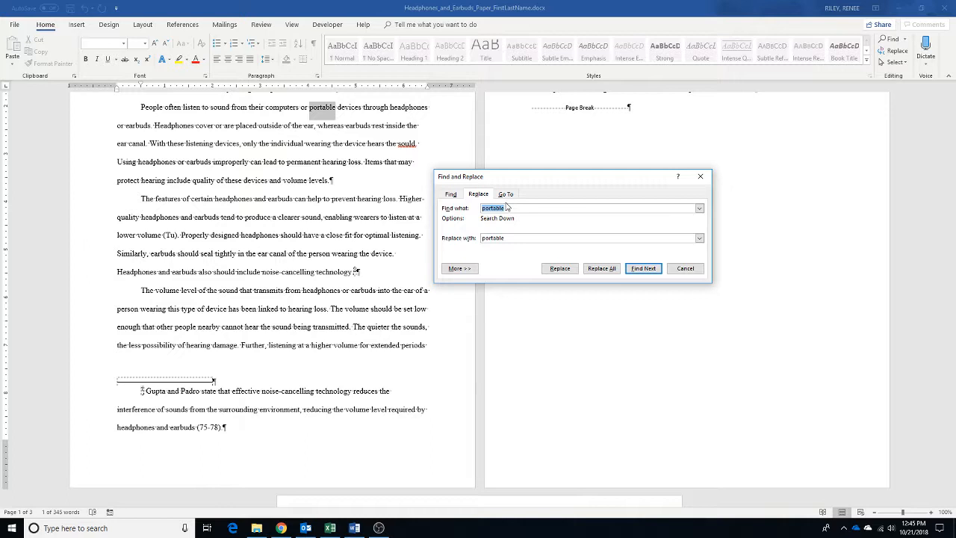
key(Tab)
text(mobile)
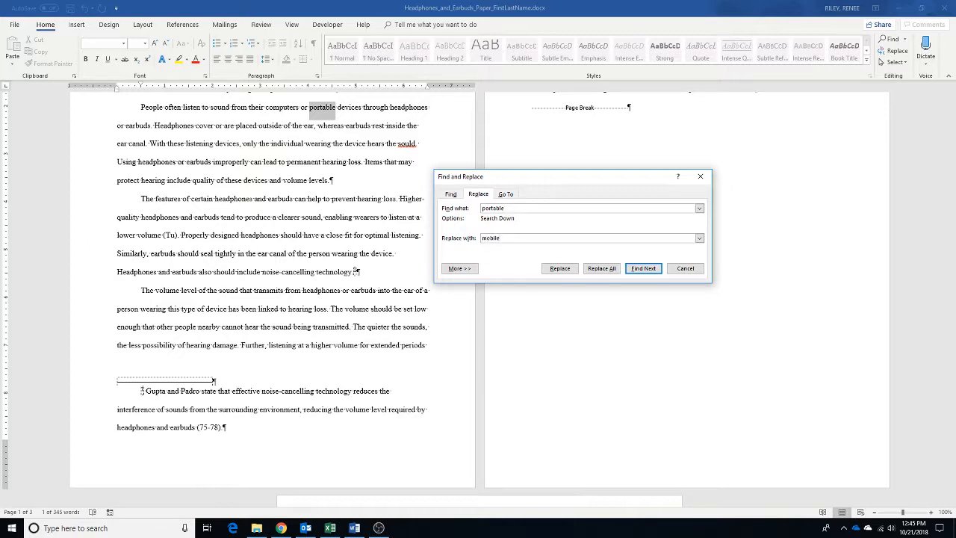
click(643, 270)
click(559, 268)
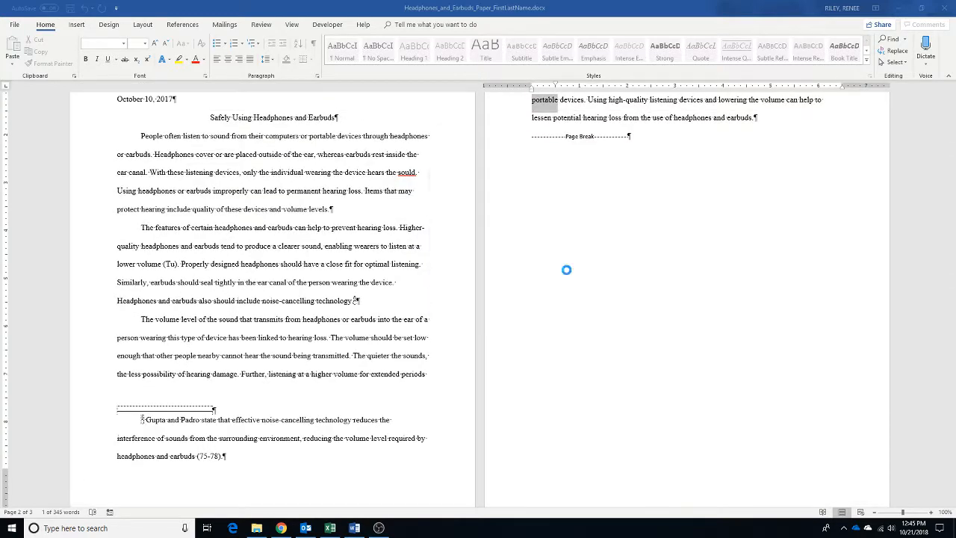
click(464, 293)
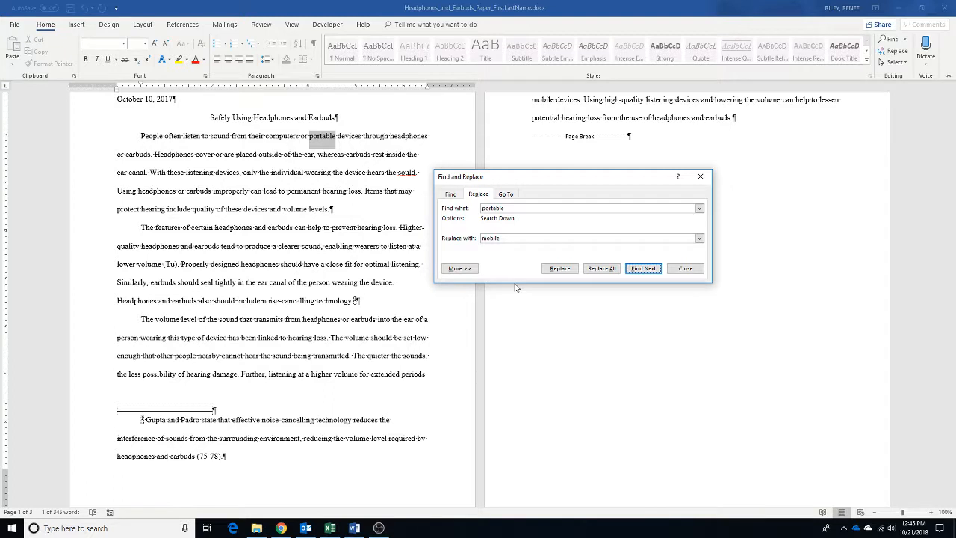
Replace all remaining occurrences of "portable" with "mobile", including the part before the starting point.
click(601, 268)
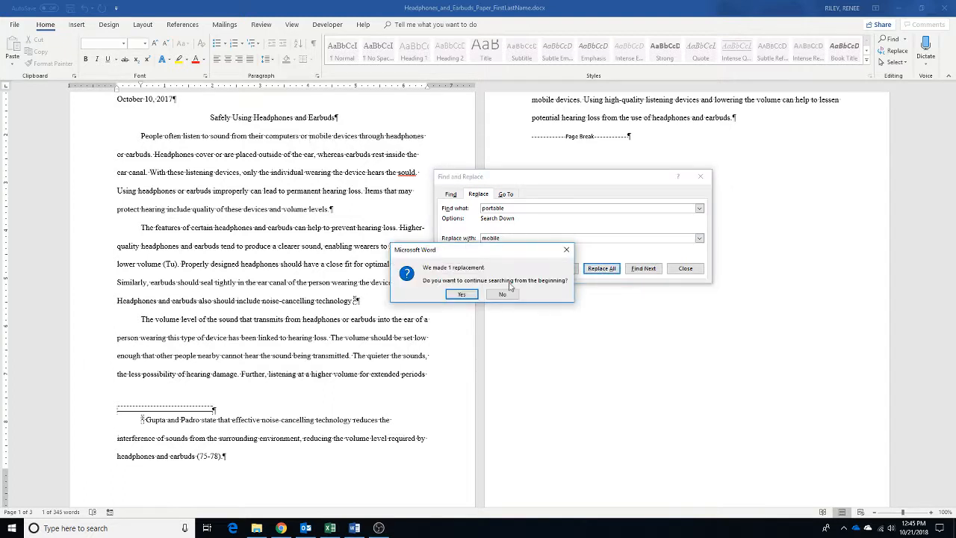
click(461, 293)
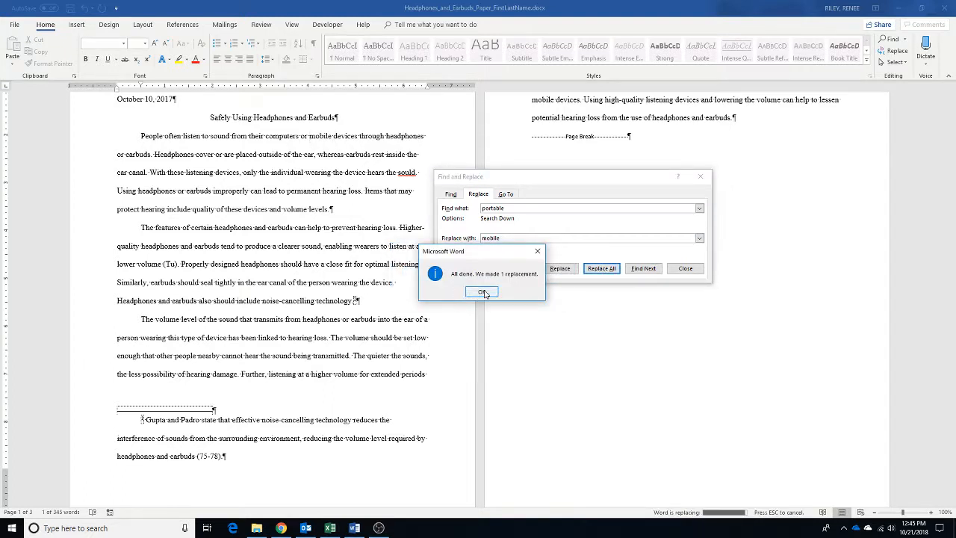
click(483, 292)
Check the whole document for any further "portable" and close Find and Replace.
click(642, 269)
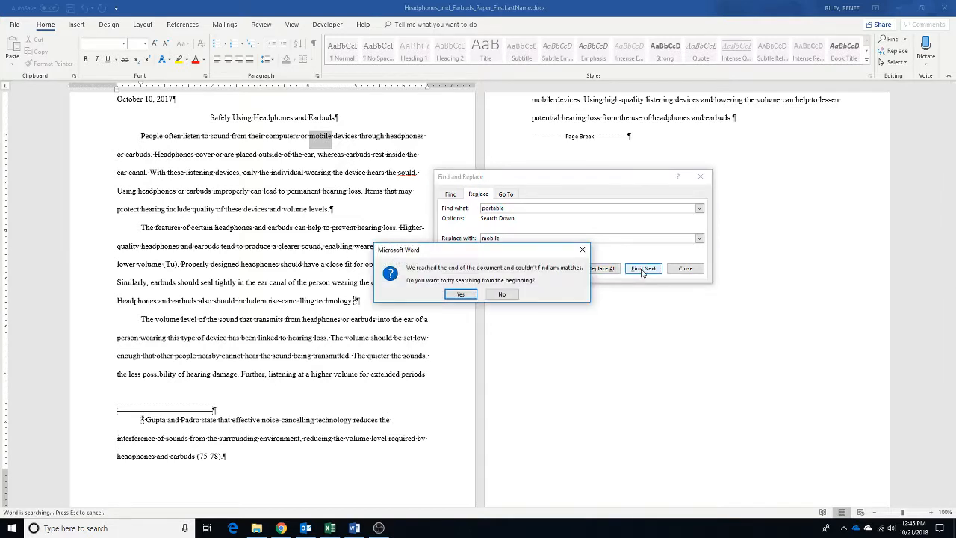
click(460, 294)
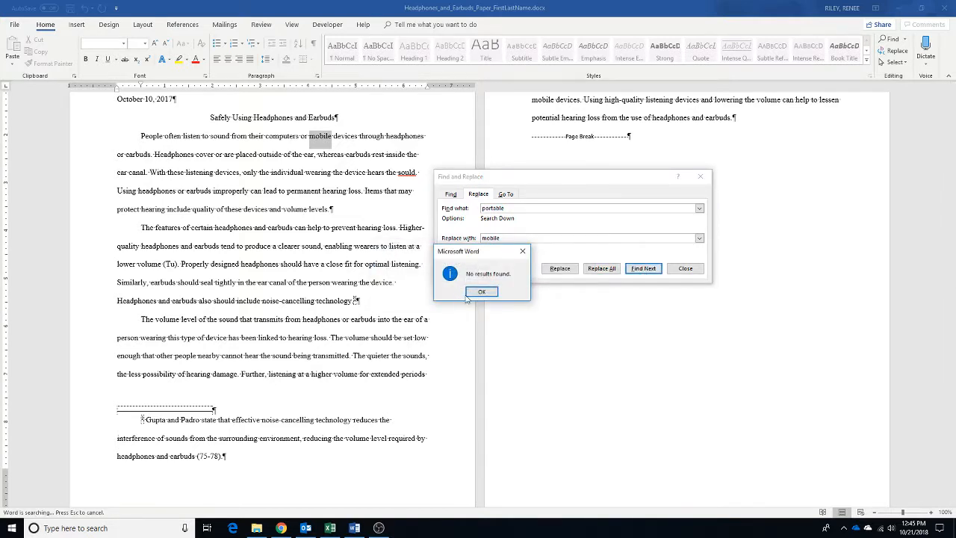
click(482, 293)
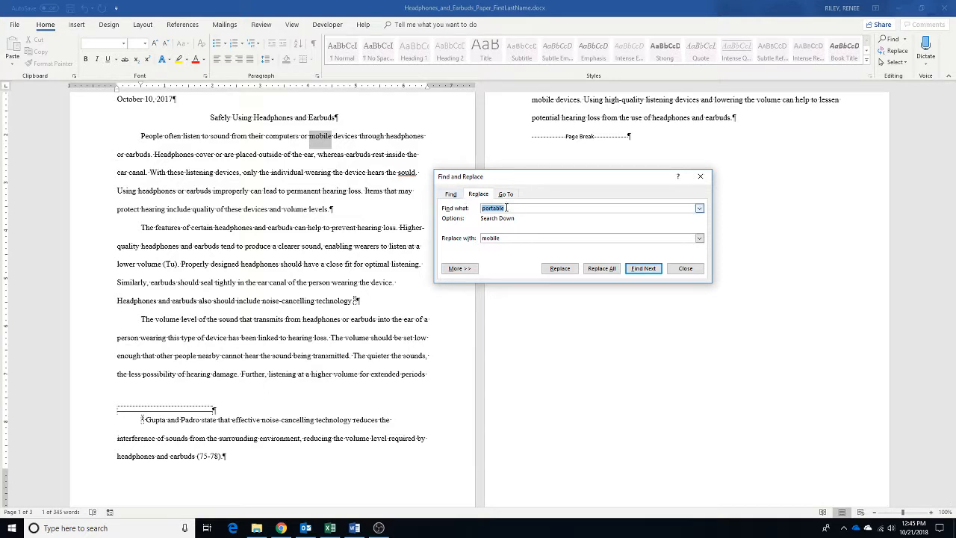
click(684, 269)
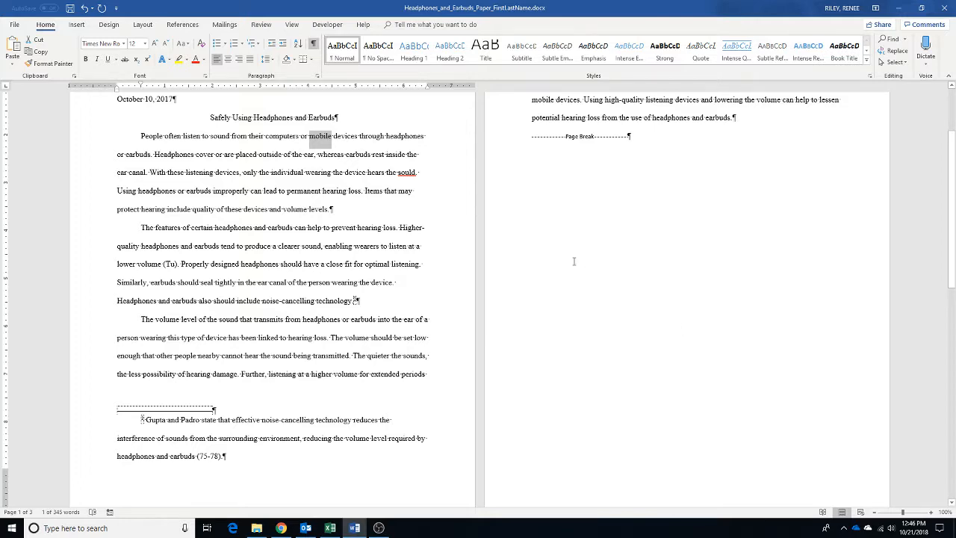
Select the word "lessen" in the last body paragraph on page 2 and open its synonyms in the Thesaurus.
scroll(574, 260, up, 1)
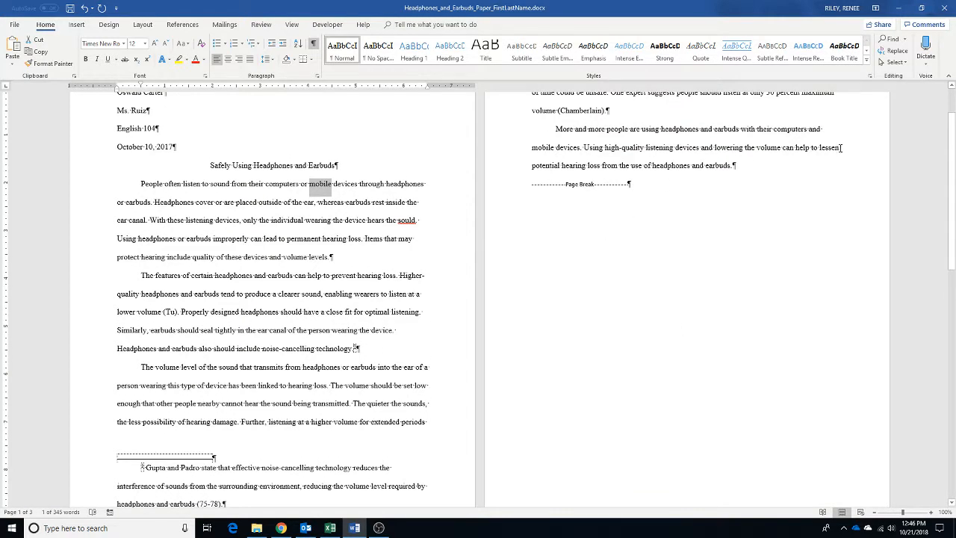
drag(839, 147, 820, 148)
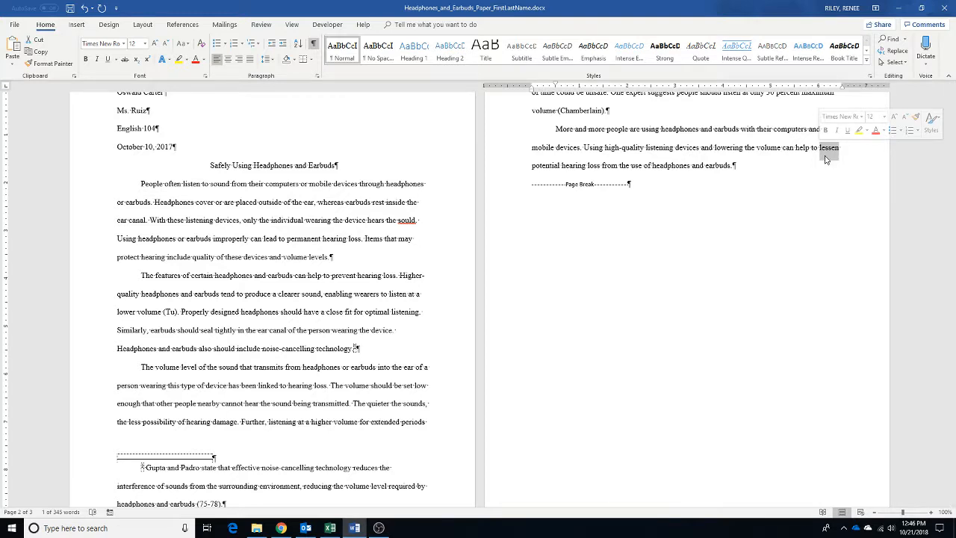
click(827, 150)
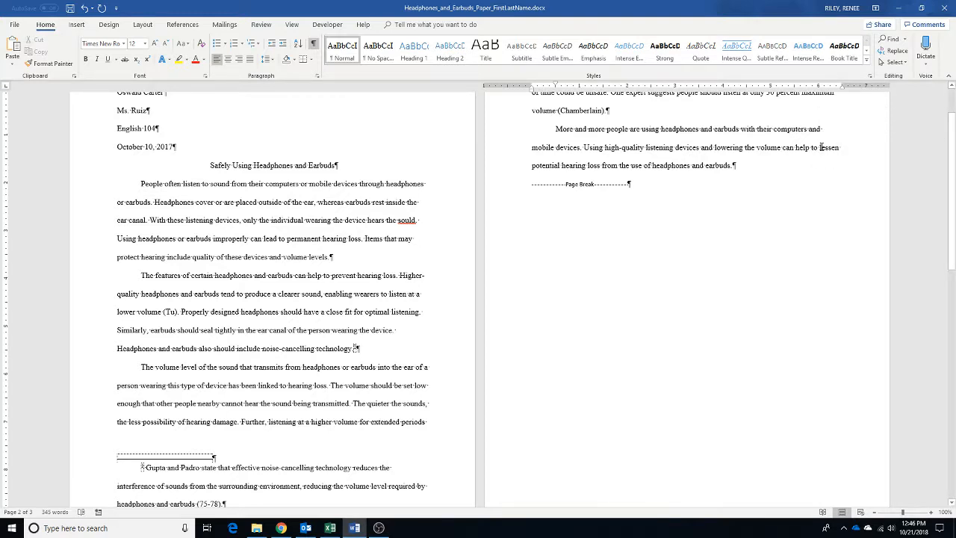
double_click(822, 150)
right_click(822, 150)
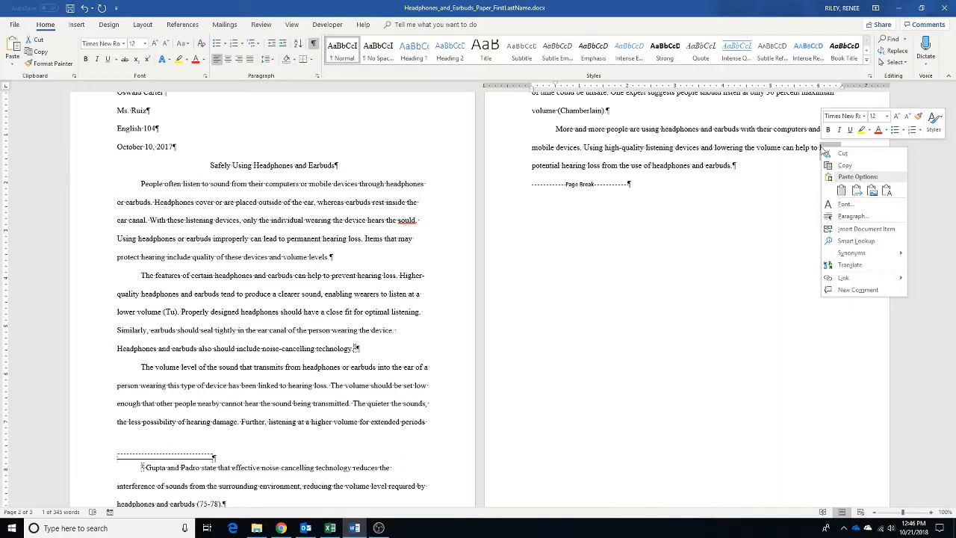
mouse_move(855, 254)
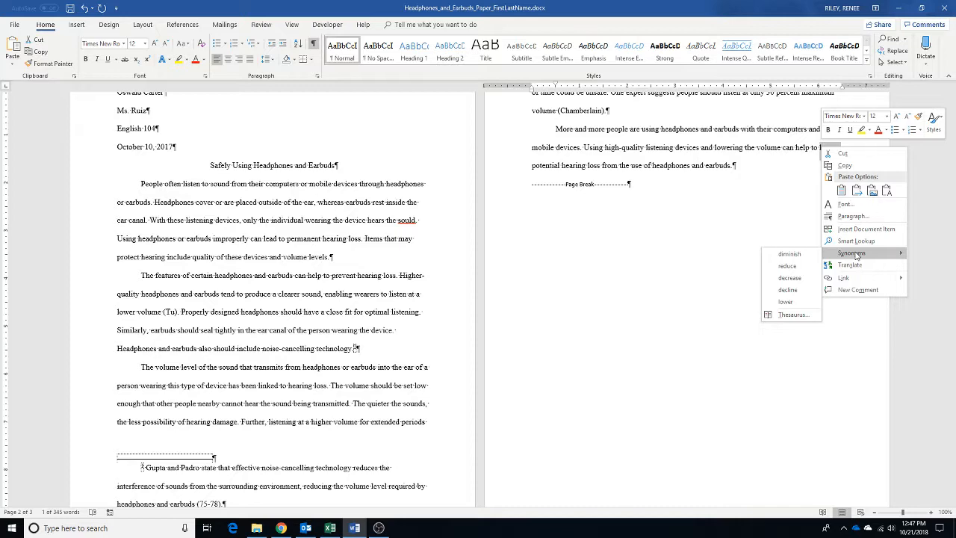
click(791, 315)
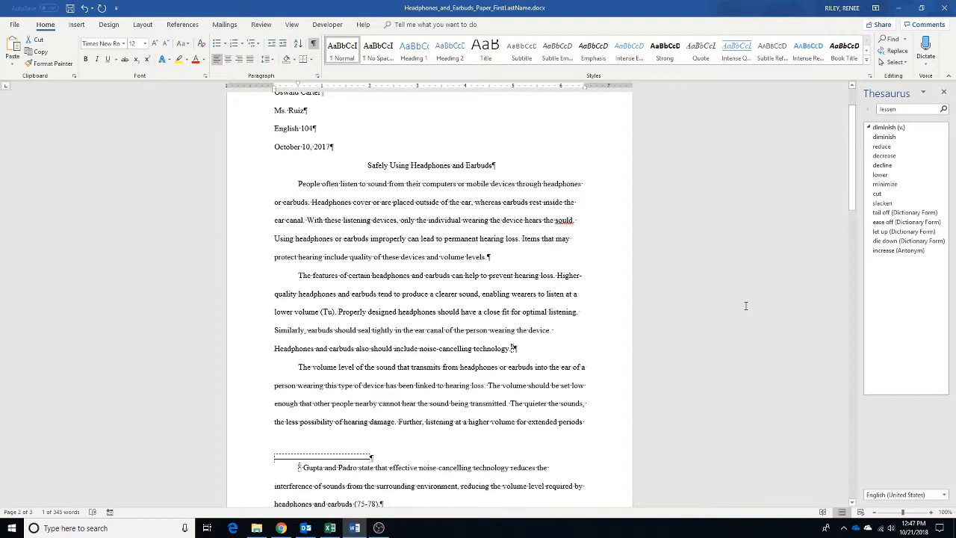
Look up the synonyms of "minimize" in the Thesaurus and return to the entries for "lessen".
click(885, 183)
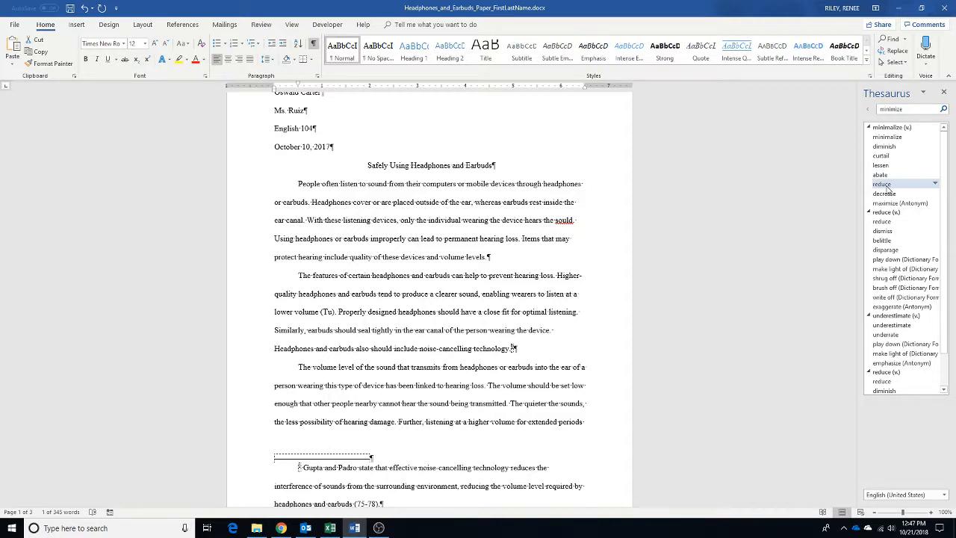
click(867, 110)
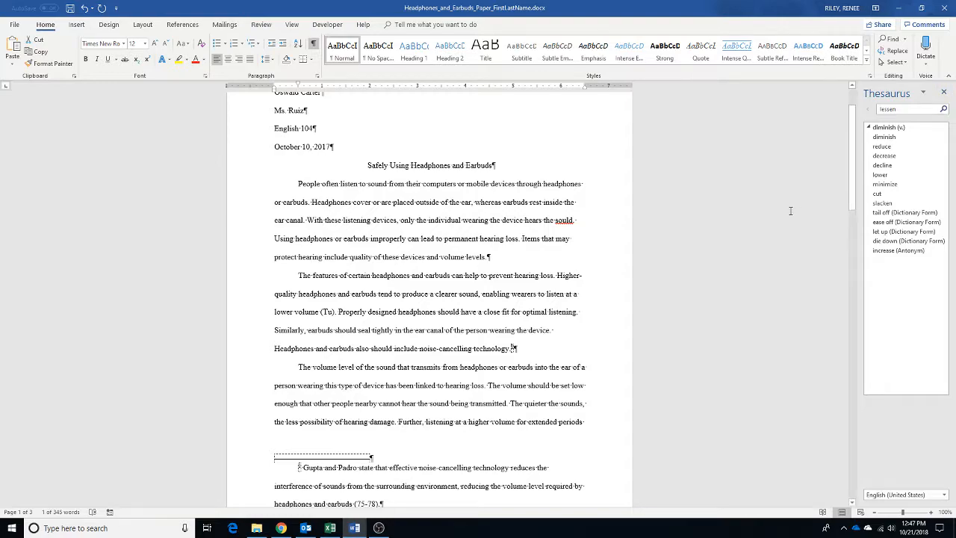
scroll(790, 211, down, 7)
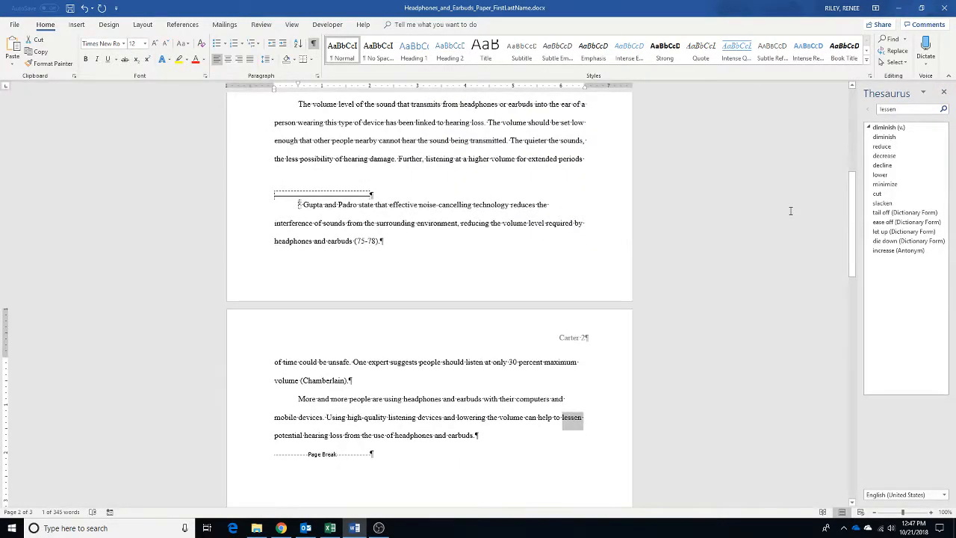
Look up the synonyms of "minimize" and "reduce" in the Thesaurus and go back to the entries for "lessen".
scroll(790, 211, down, 4)
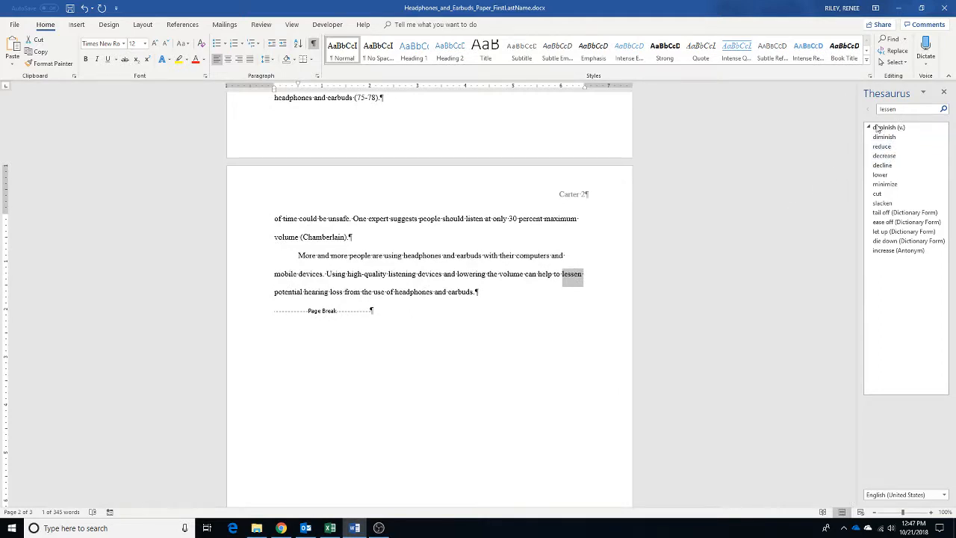
click(868, 128)
click(868, 128)
click(886, 184)
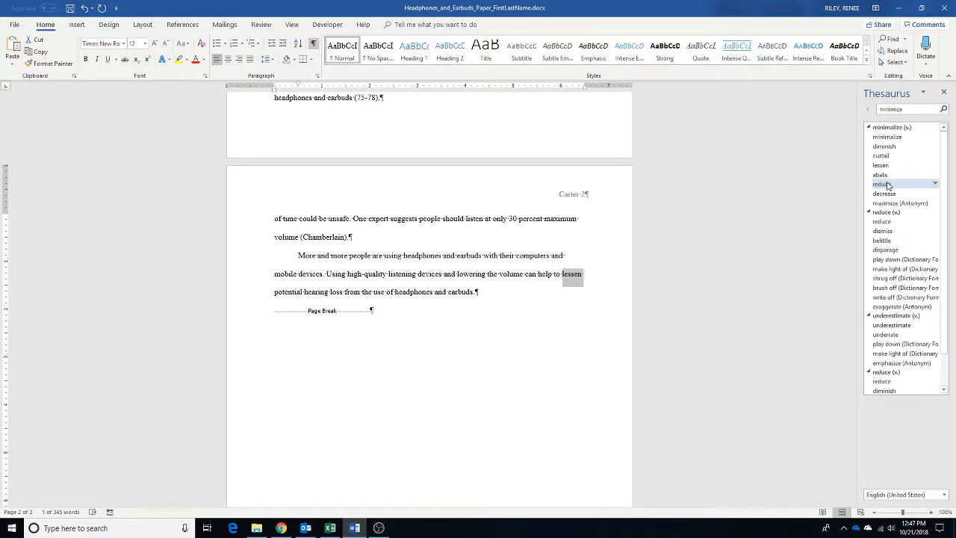
click(882, 184)
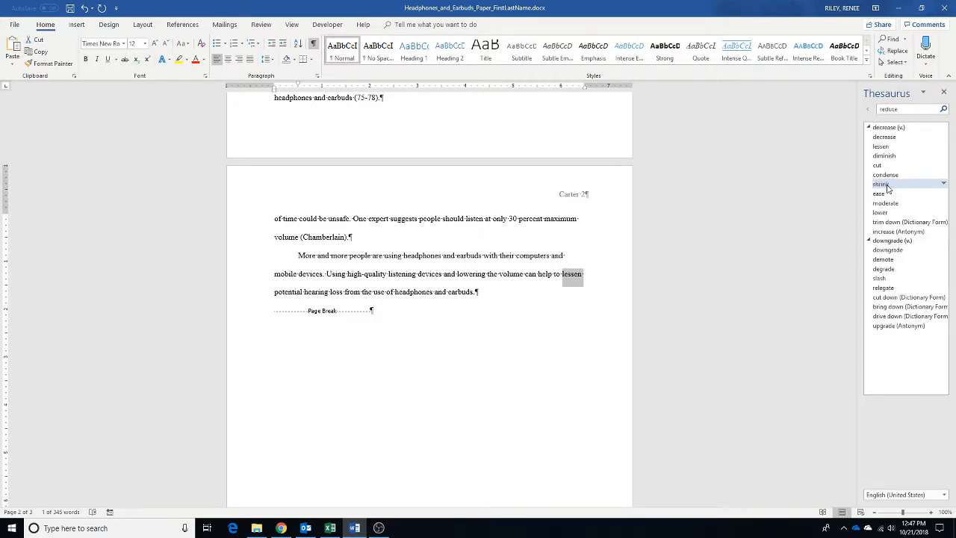
click(868, 128)
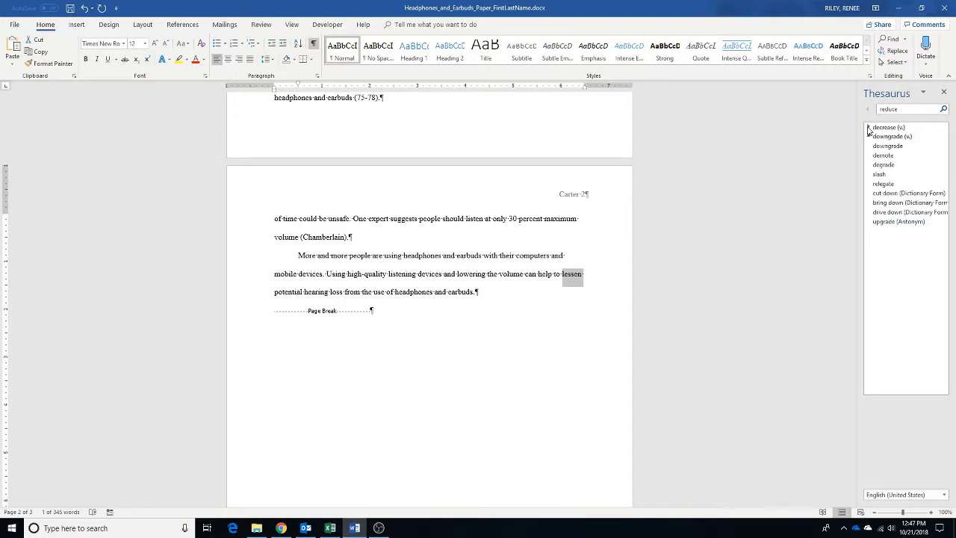
click(868, 128)
click(867, 109)
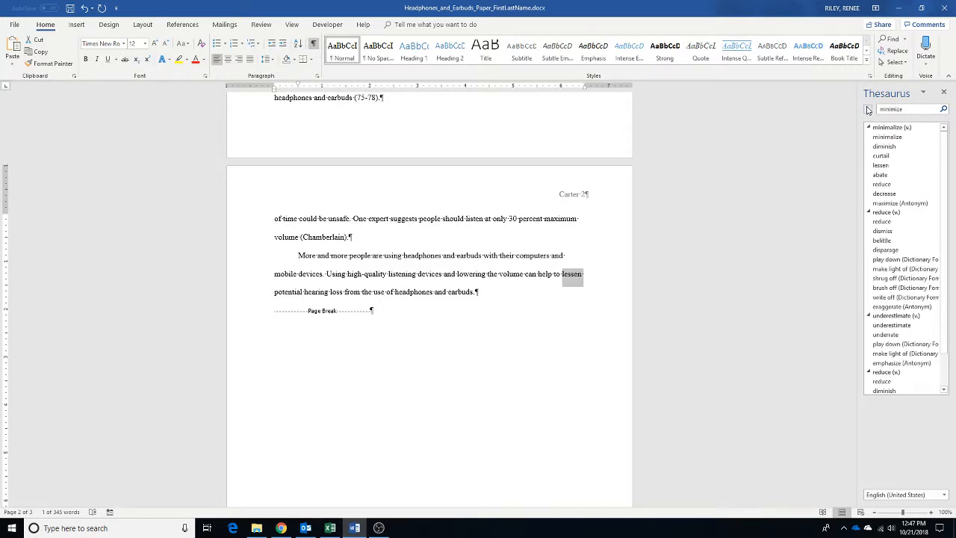
click(866, 109)
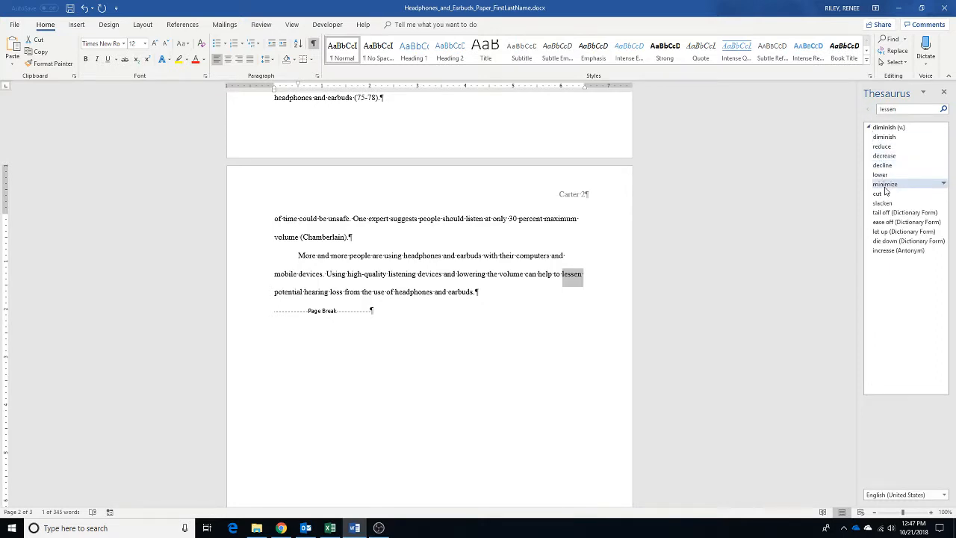
Replace "lessen" in the last body paragraph with the synonym "minimize" and close the Thesaurus.
click(943, 184)
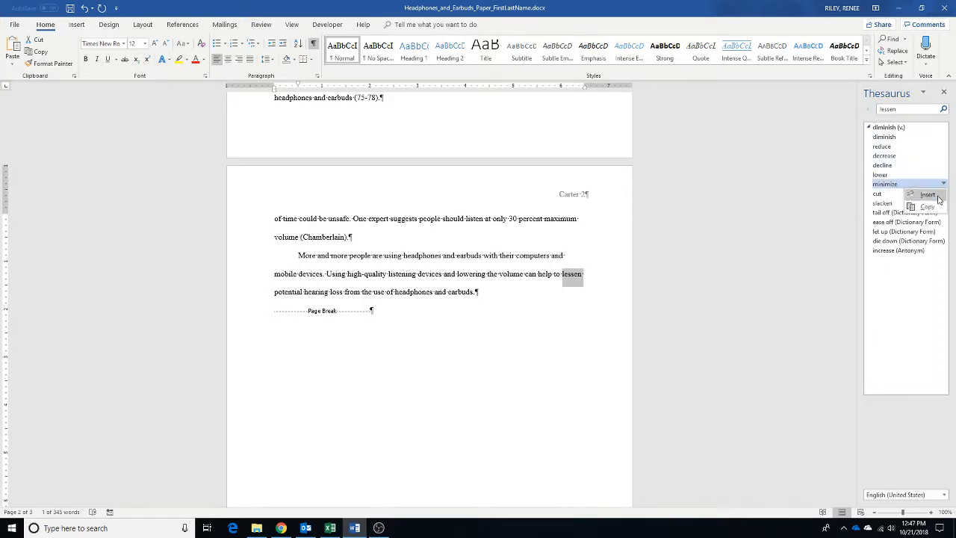
click(927, 195)
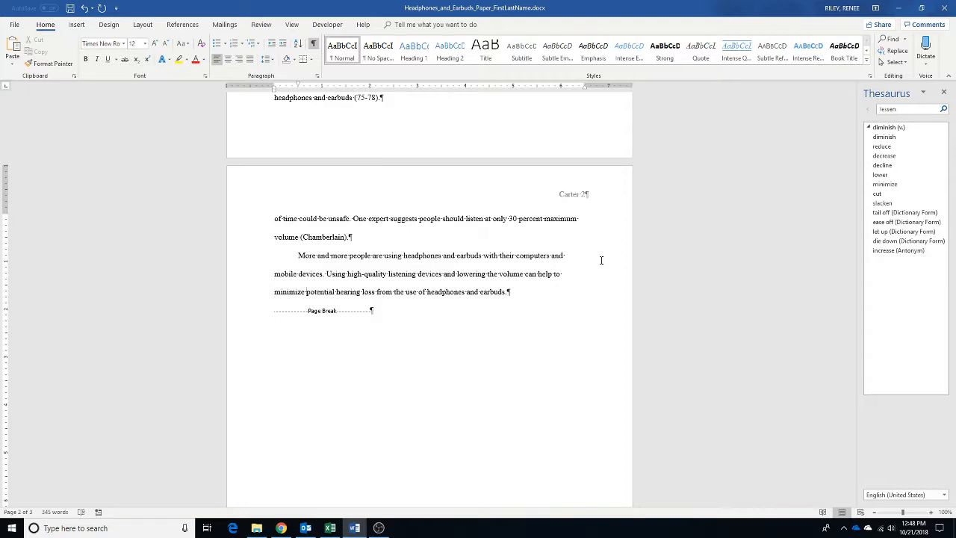
scroll(601, 260, up, 7)
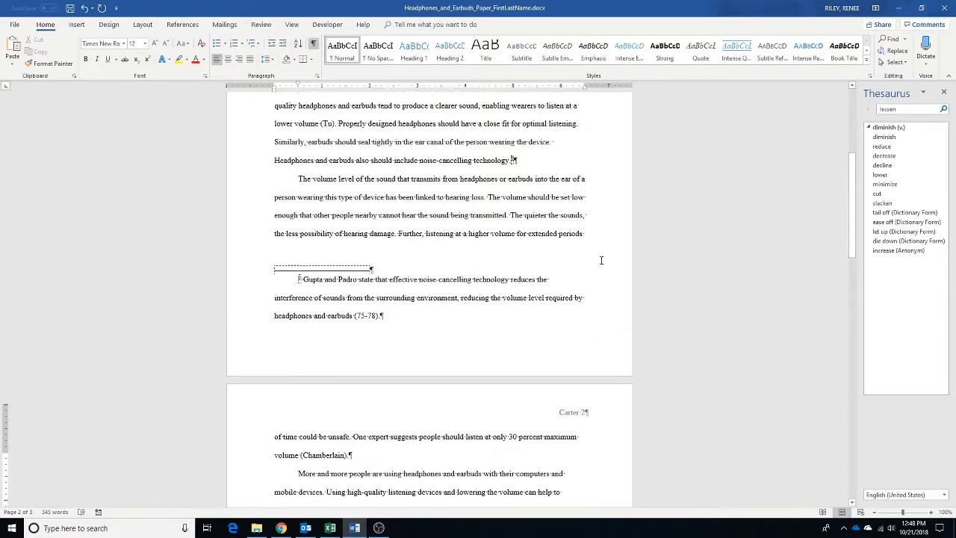
scroll(601, 260, up, 5)
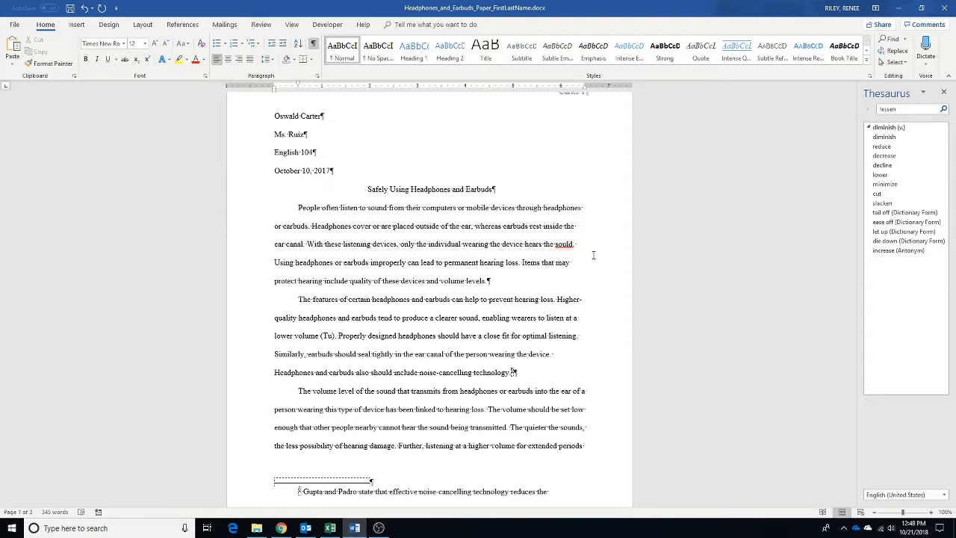
scroll(593, 255, up, 2)
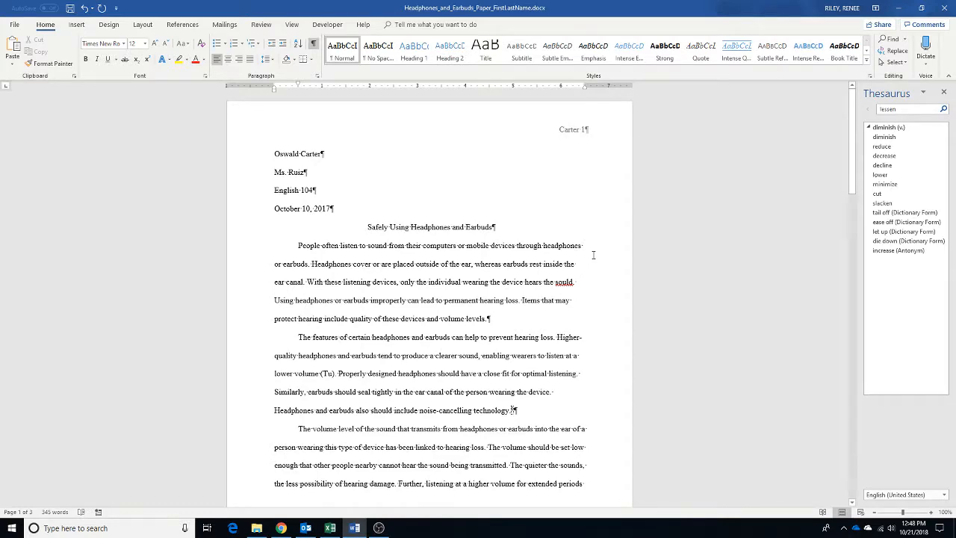
click(943, 93)
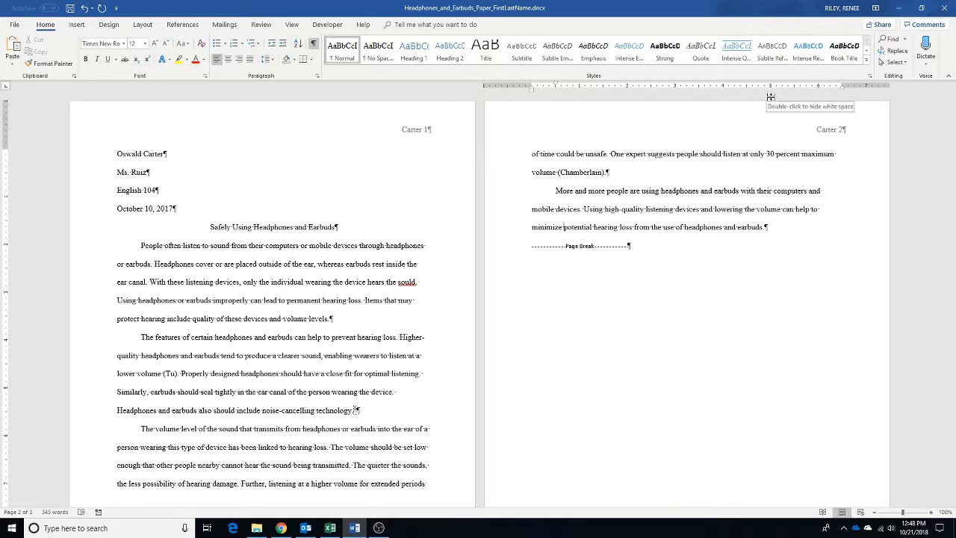
Run a spelling and grammar check from the beginning of the document and open the flagged spelling error.
key(ctrl+Home)
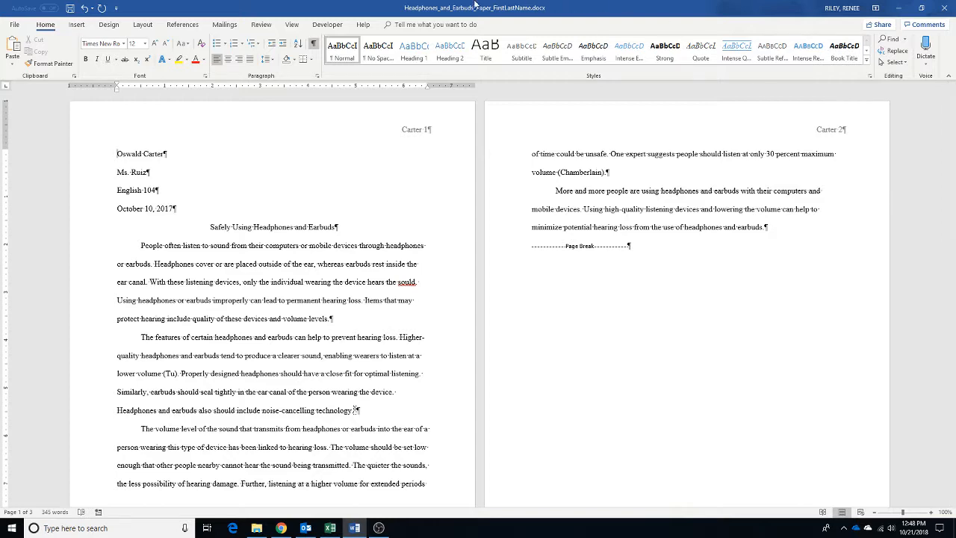
click(271, 27)
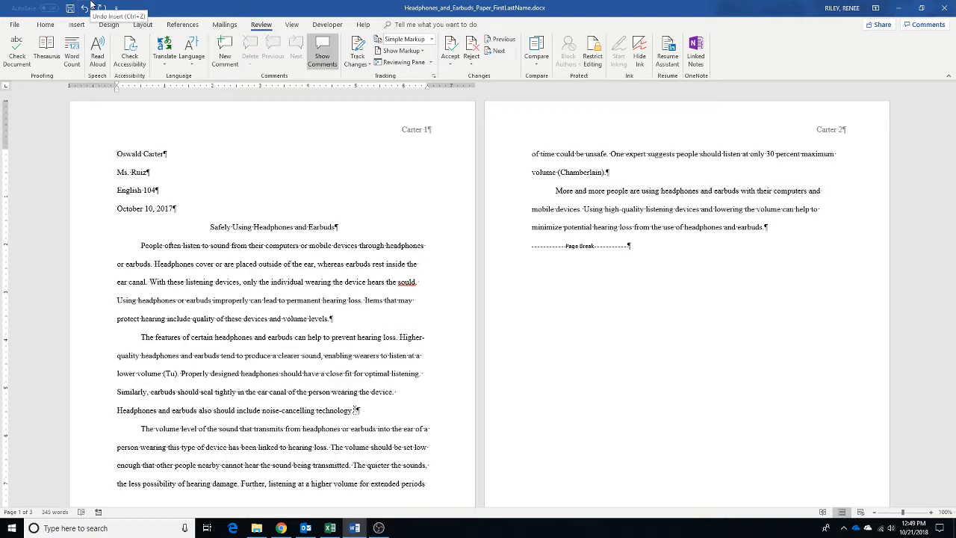
click(15, 50)
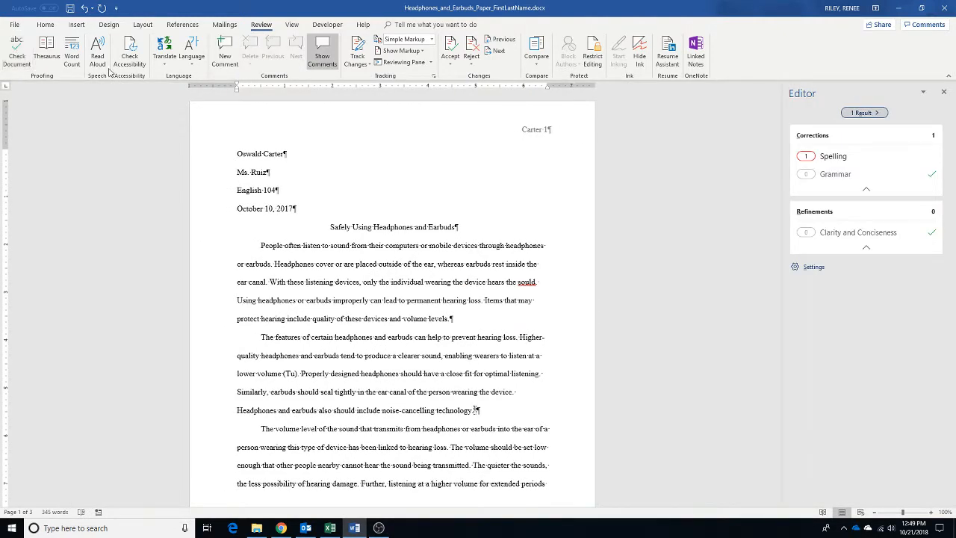
click(830, 160)
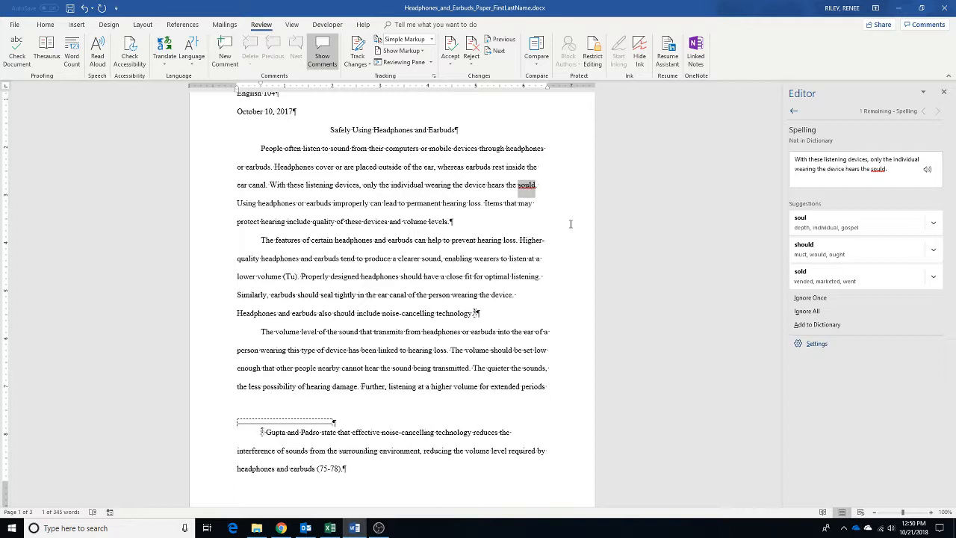
Correct the misspelled word "sould" to "sound" directly in the first body paragraph.
click(537, 196)
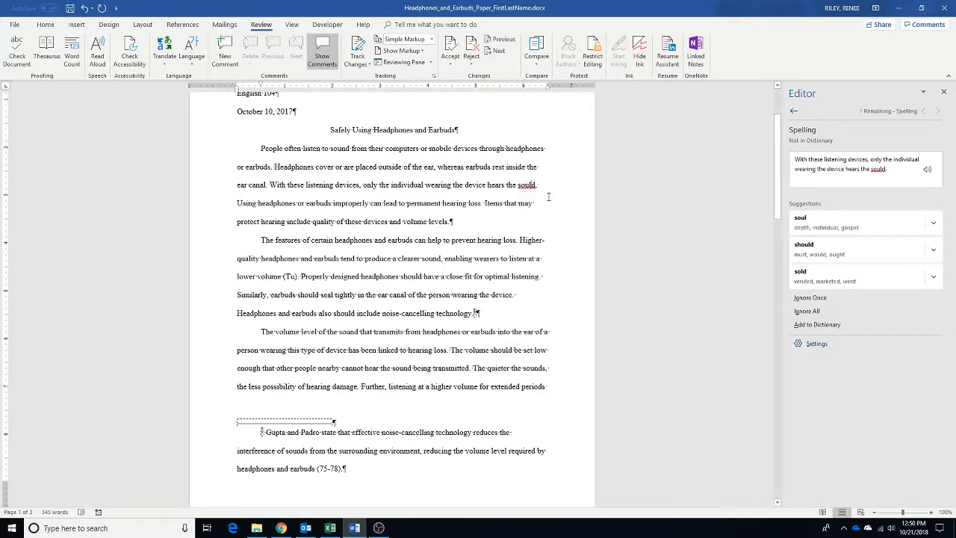
key(BackSpace)
text(n)
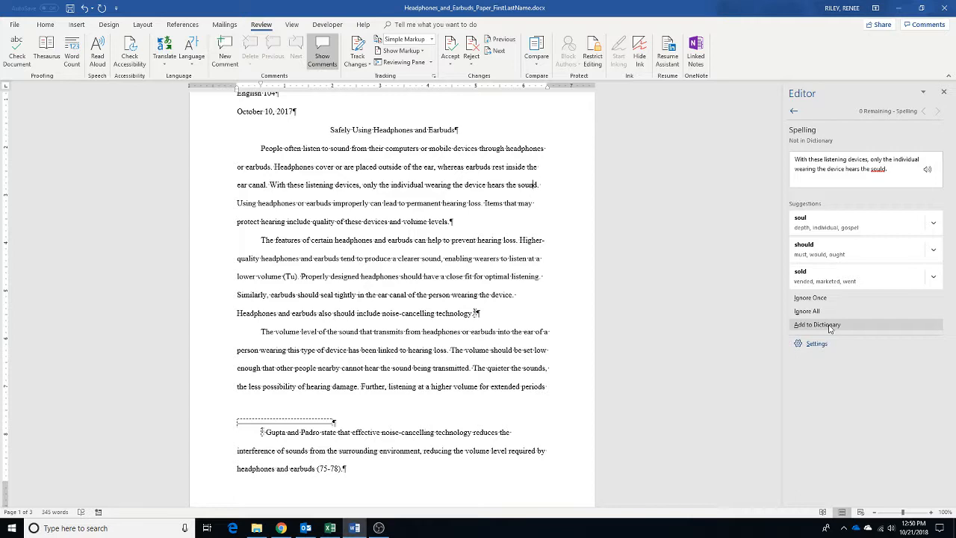
click(830, 326)
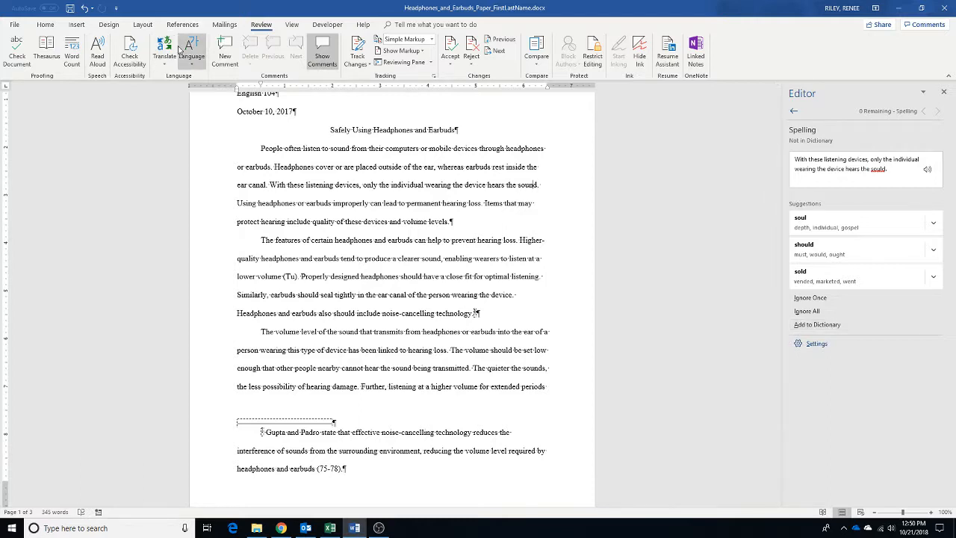
Examine the custom dictionaries in the proofing options, including default.dic for English (United States), and cancel without changes.
click(14, 24)
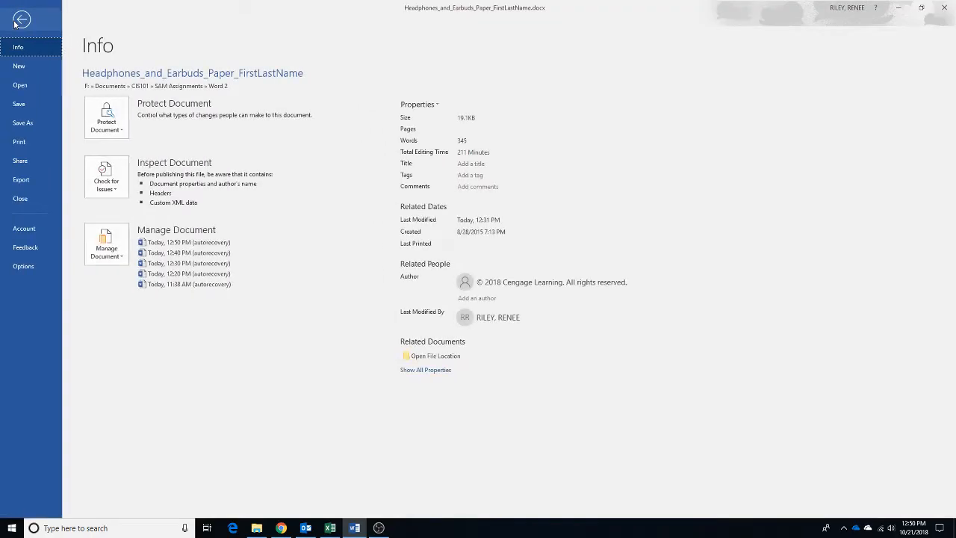
click(30, 267)
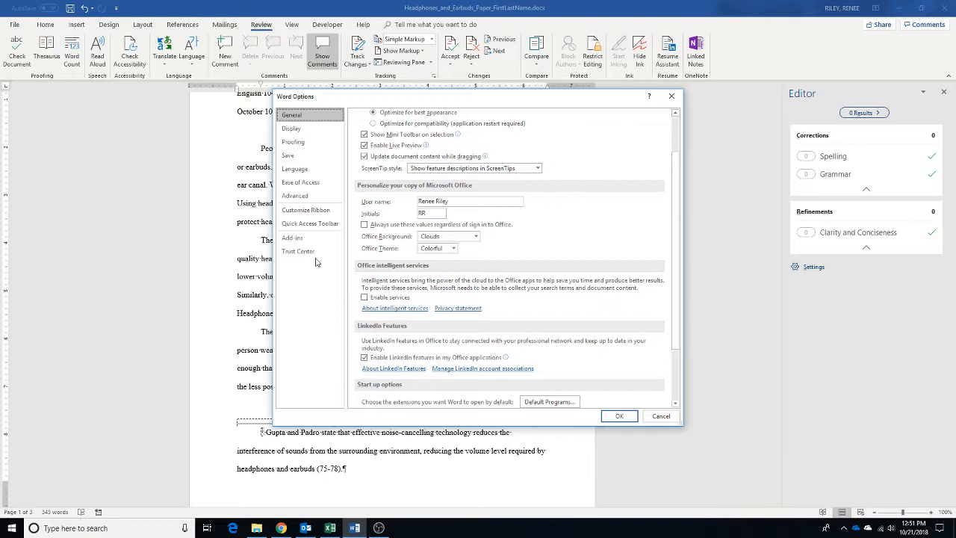
click(312, 144)
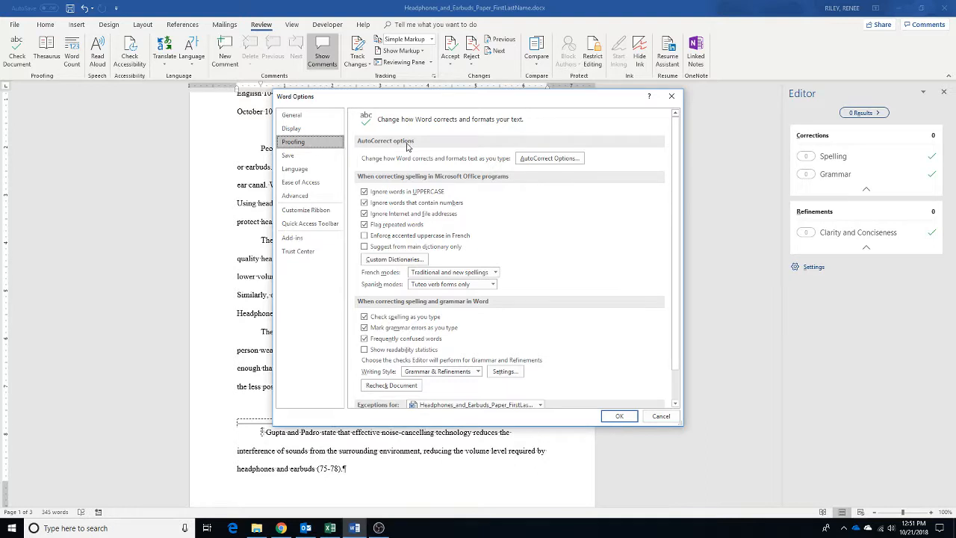
scroll(497, 240, down, 2)
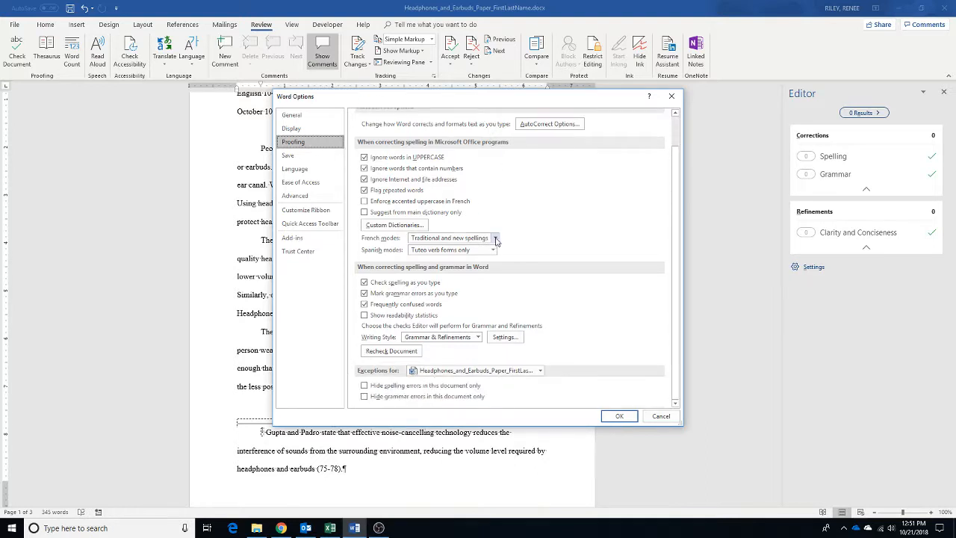
click(403, 224)
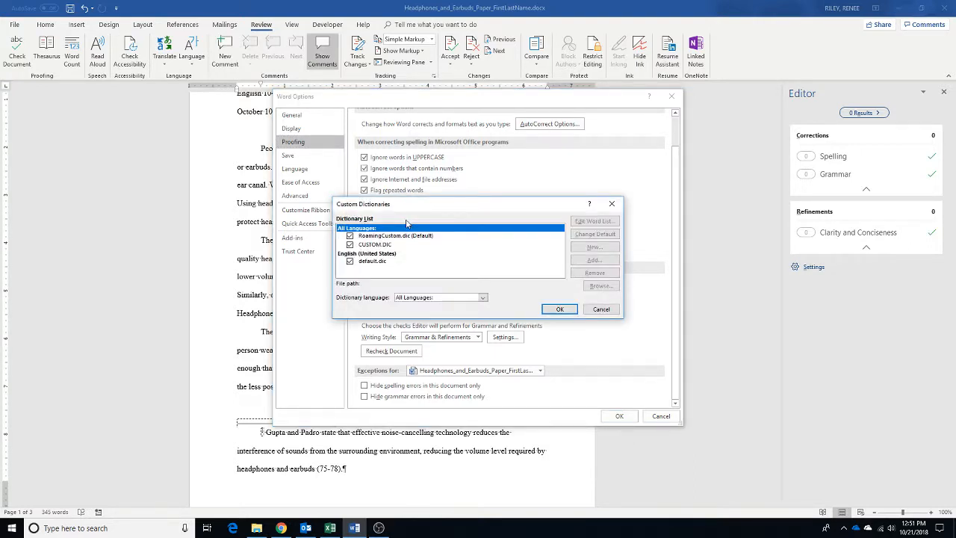
click(372, 255)
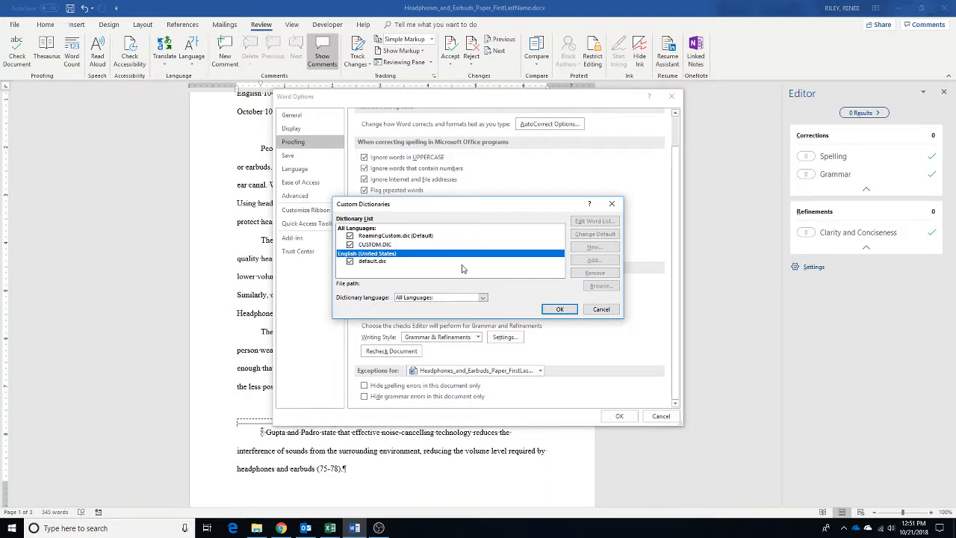
click(380, 263)
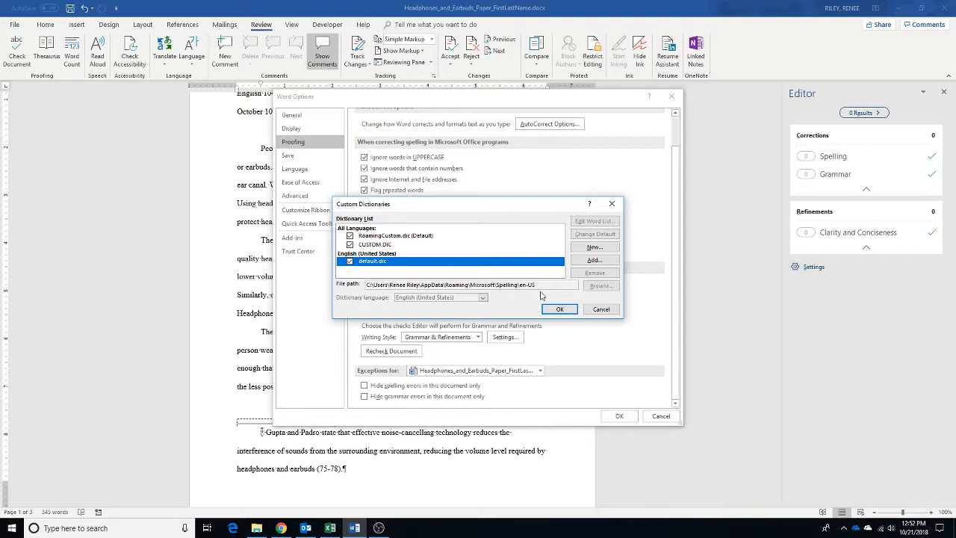
click(601, 309)
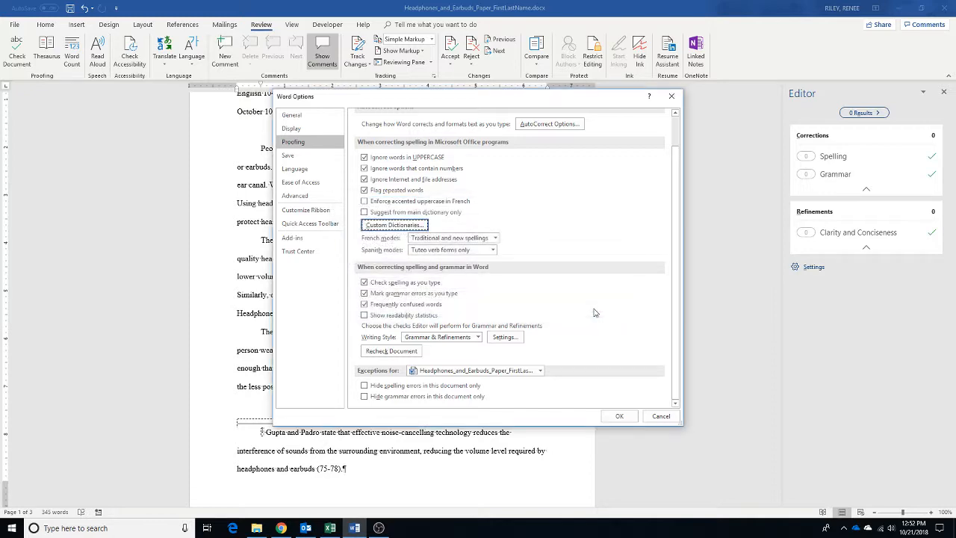
click(651, 416)
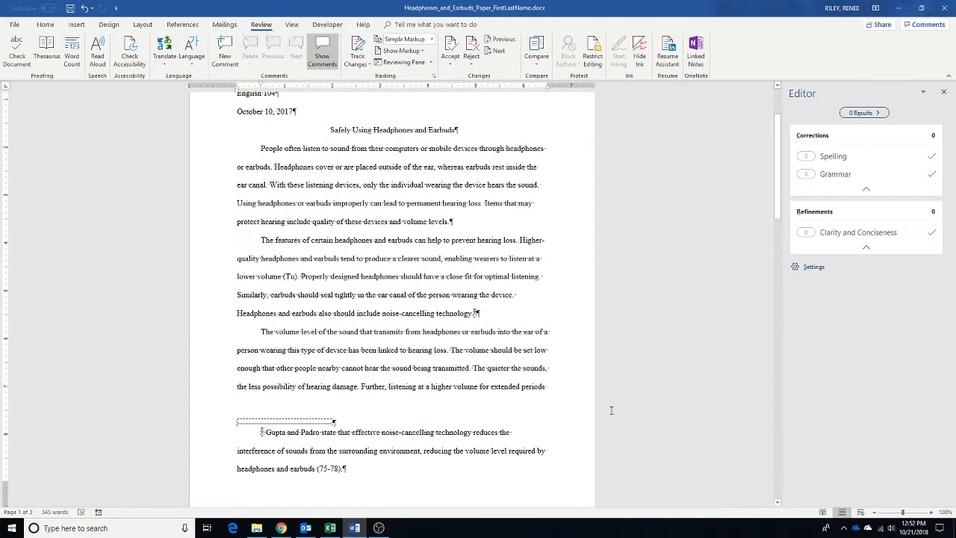
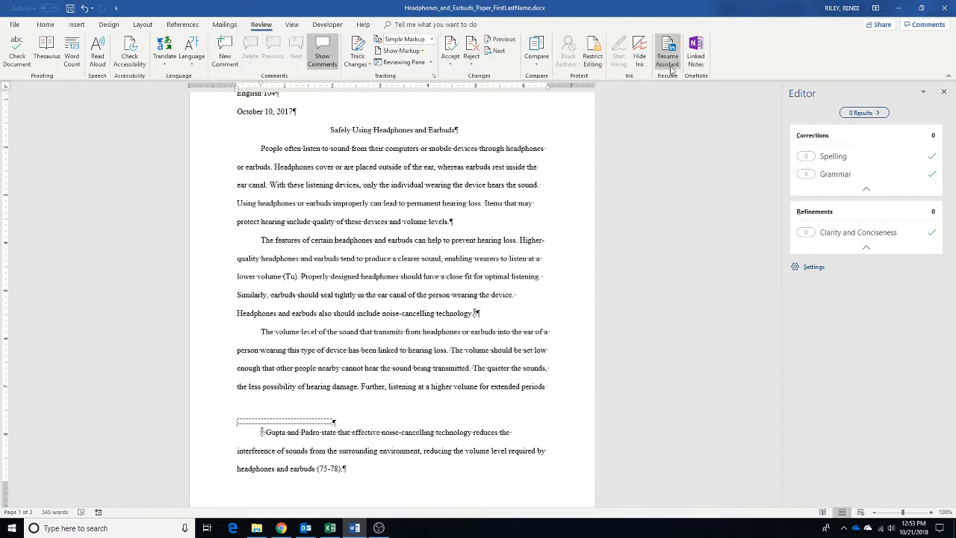
View the Track Changes options, cancel them, and close the Editor pane.
click(433, 78)
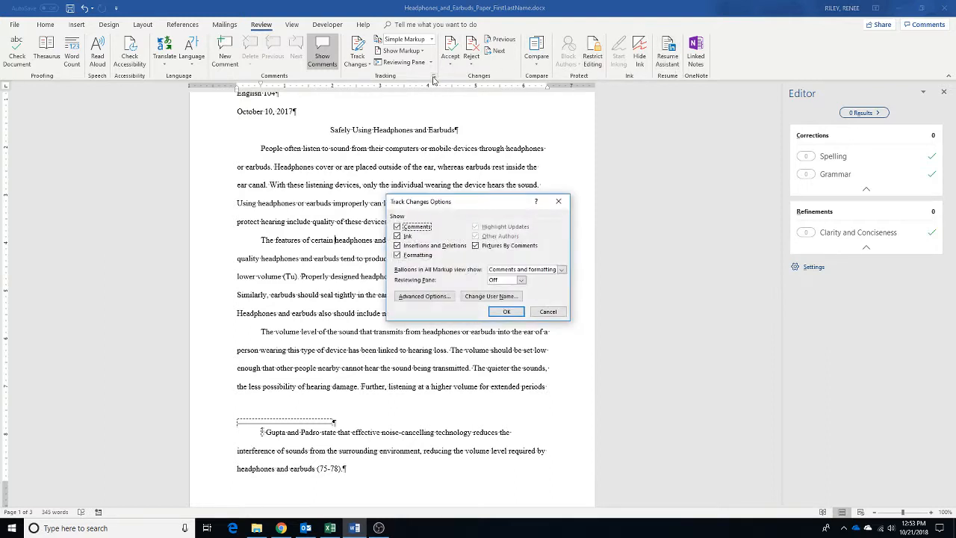
click(545, 311)
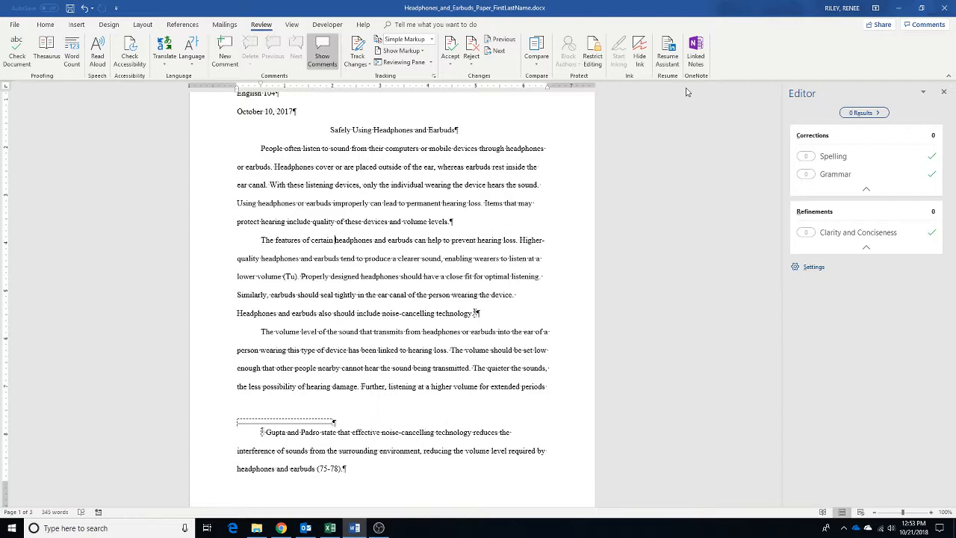
click(943, 91)
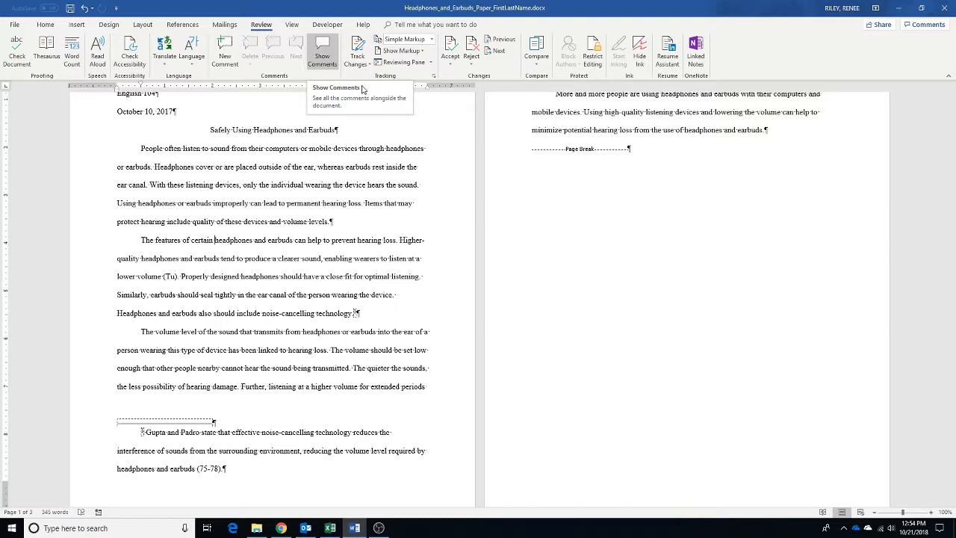
Run Smart Lookup on the word "headphones" in the second body paragraph and turn on intelligent services.
click(403, 24)
text(s)
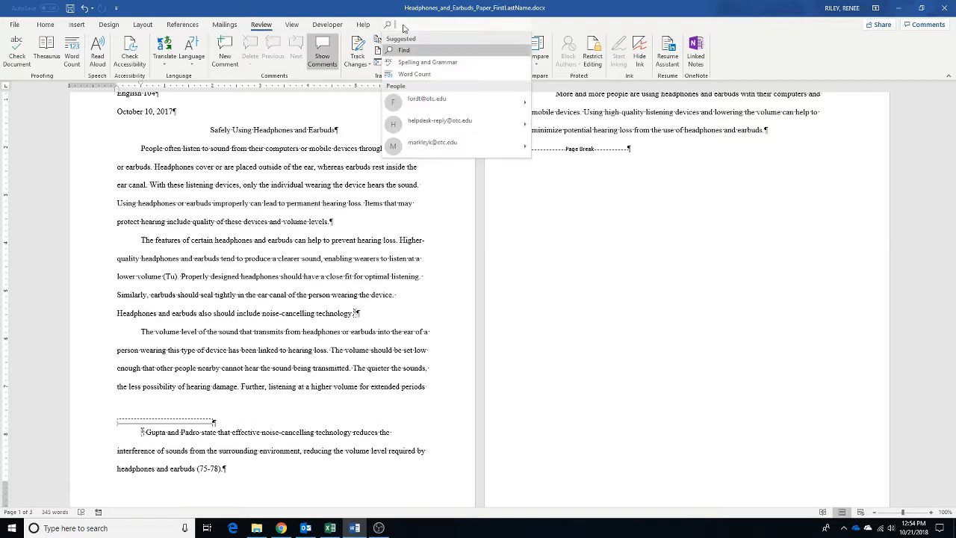
text(ma)
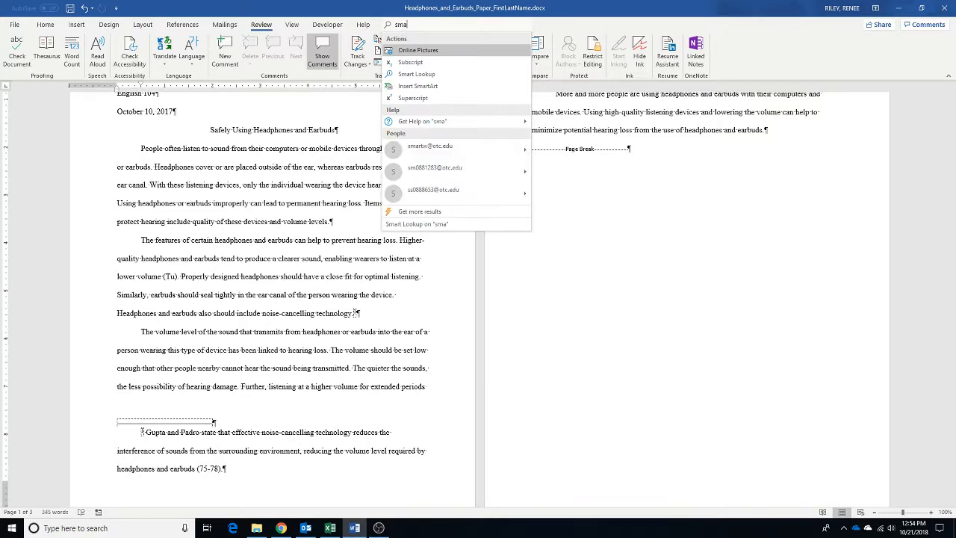
text(rt looku)
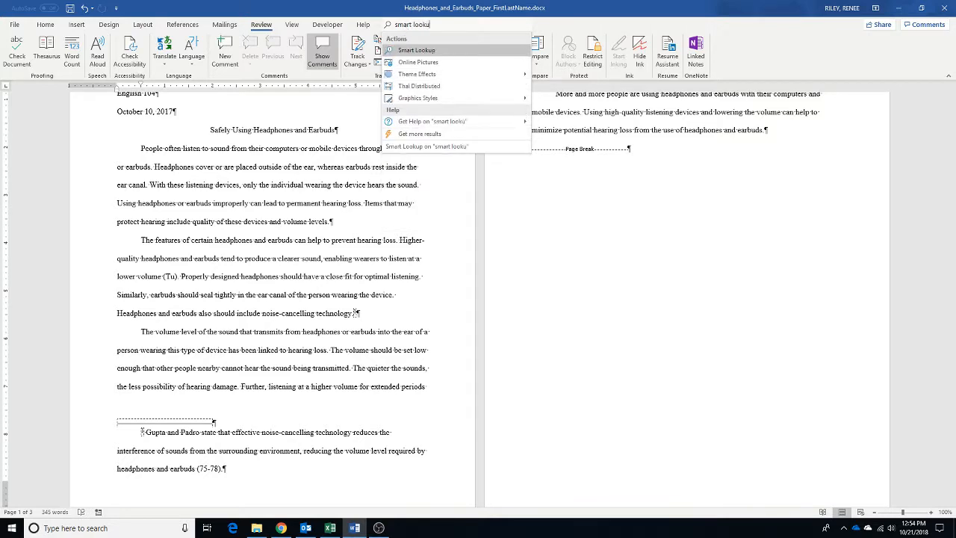
key(Return)
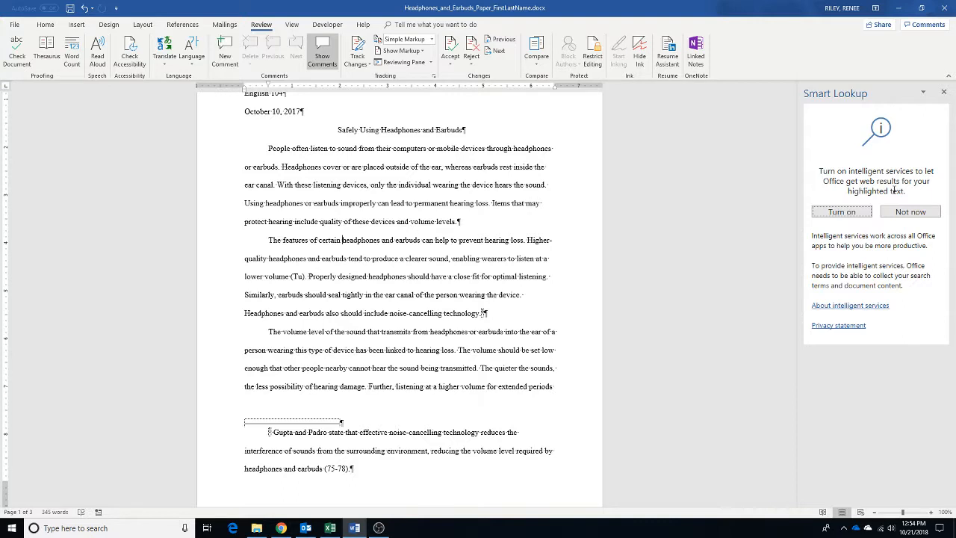
click(844, 217)
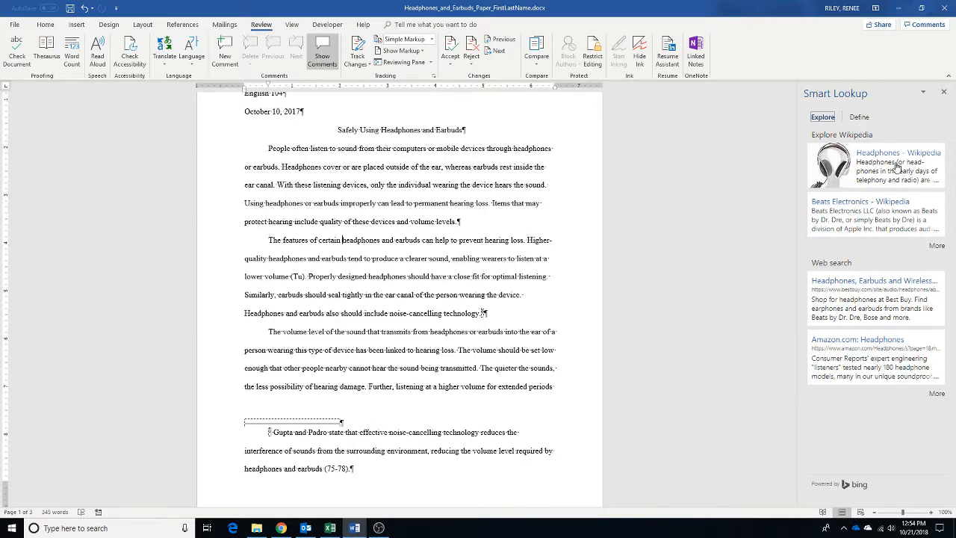
View the dictionary definition and the web results for "headphones" in Smart Lookup, and close the lookup results.
click(859, 117)
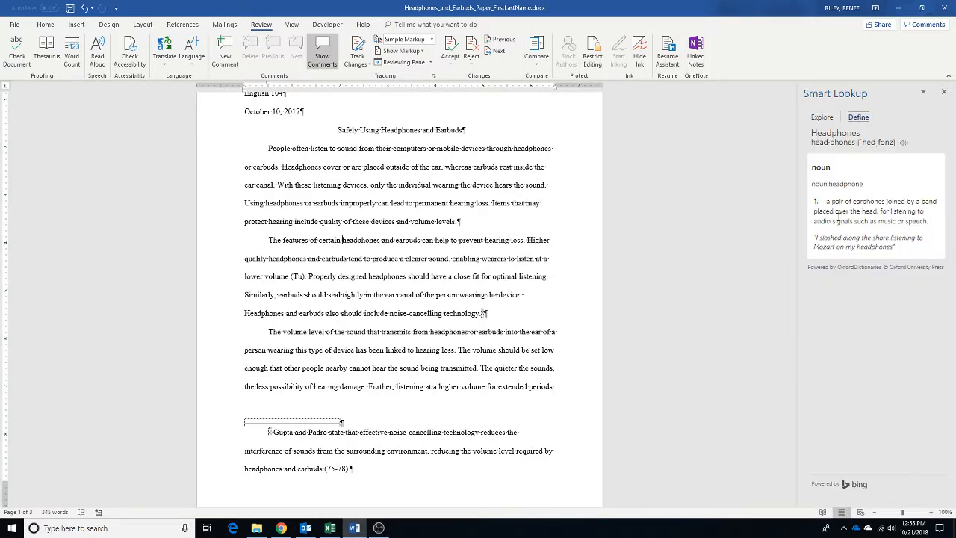
click(819, 118)
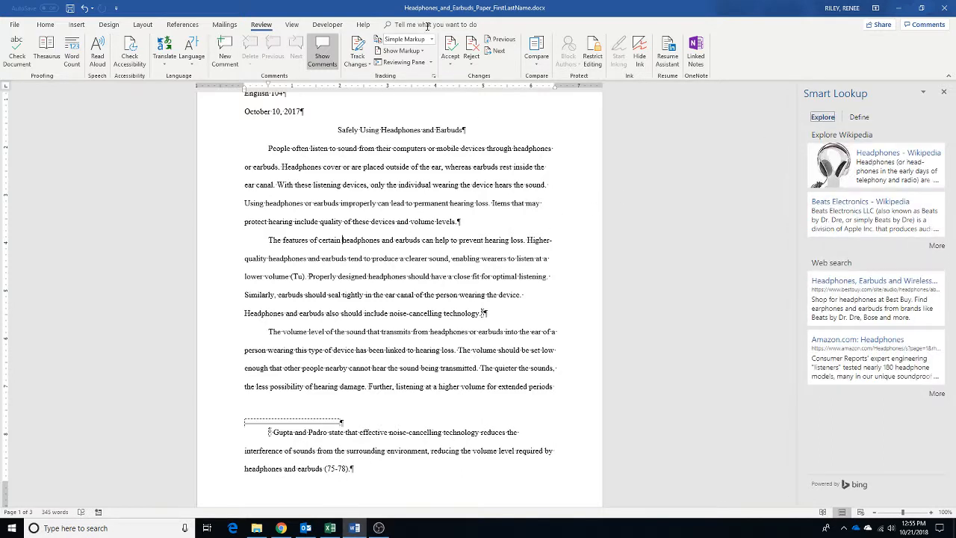
click(397, 26)
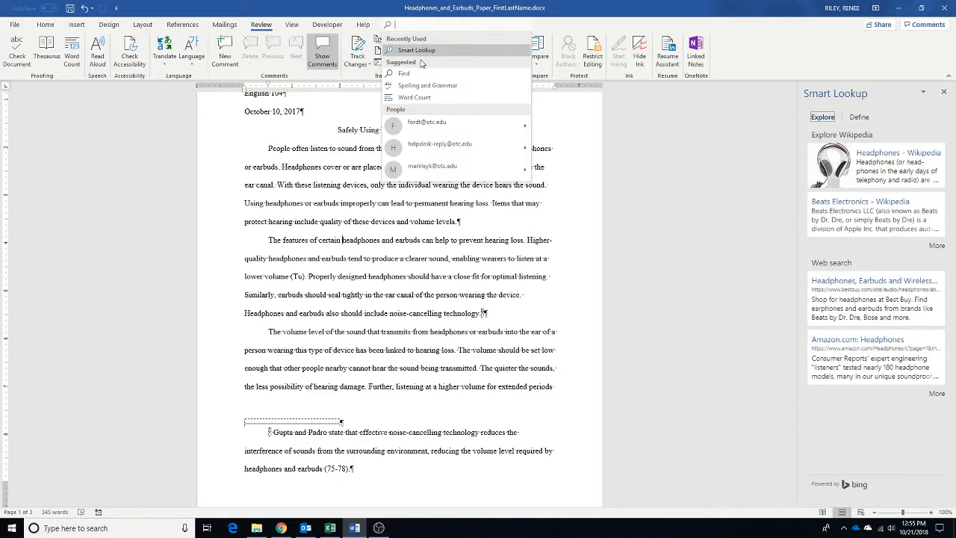
click(656, 209)
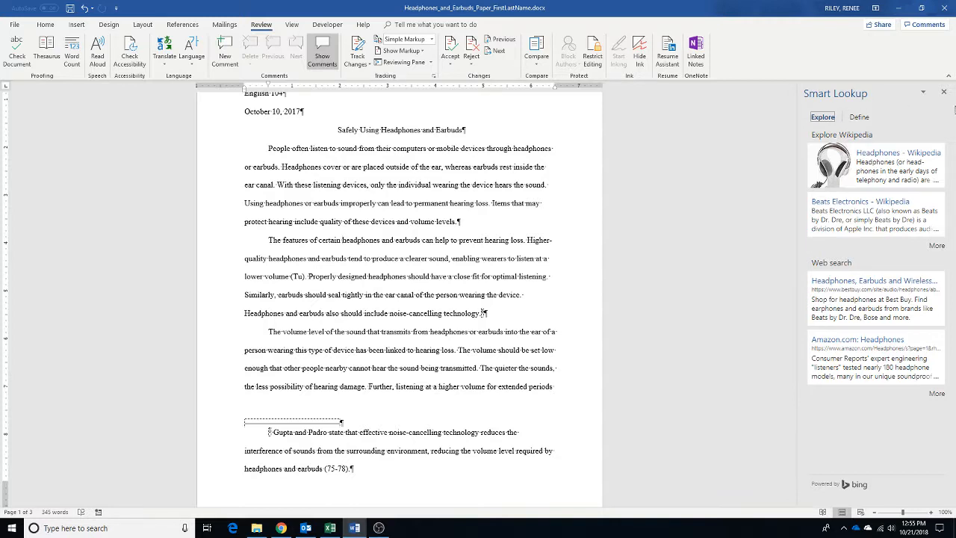
click(944, 94)
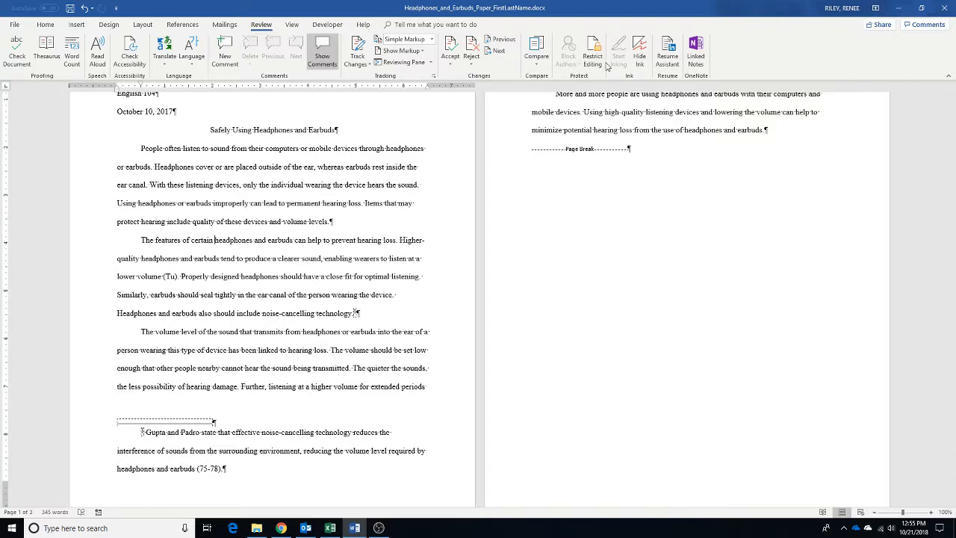
Hide the formatting marks and the ruler in the document.
click(46, 25)
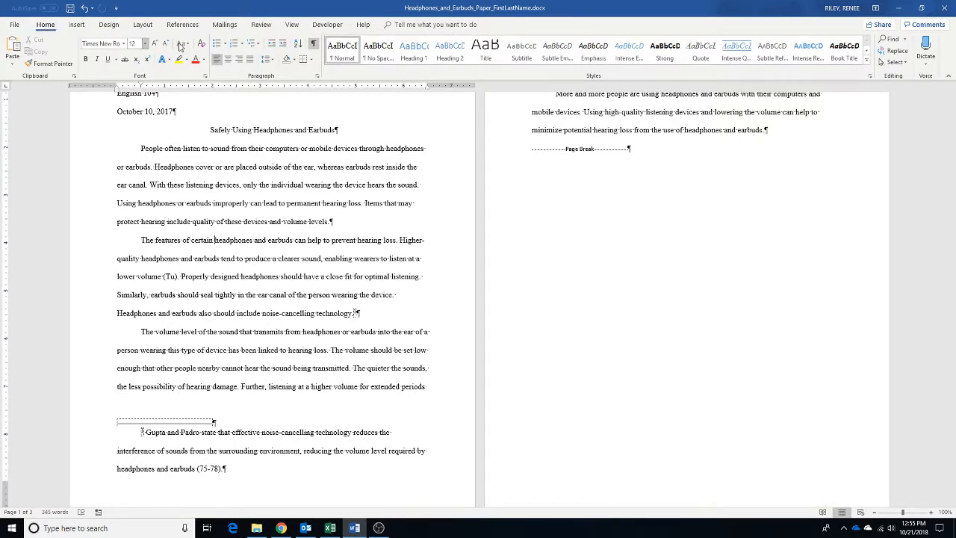
click(313, 45)
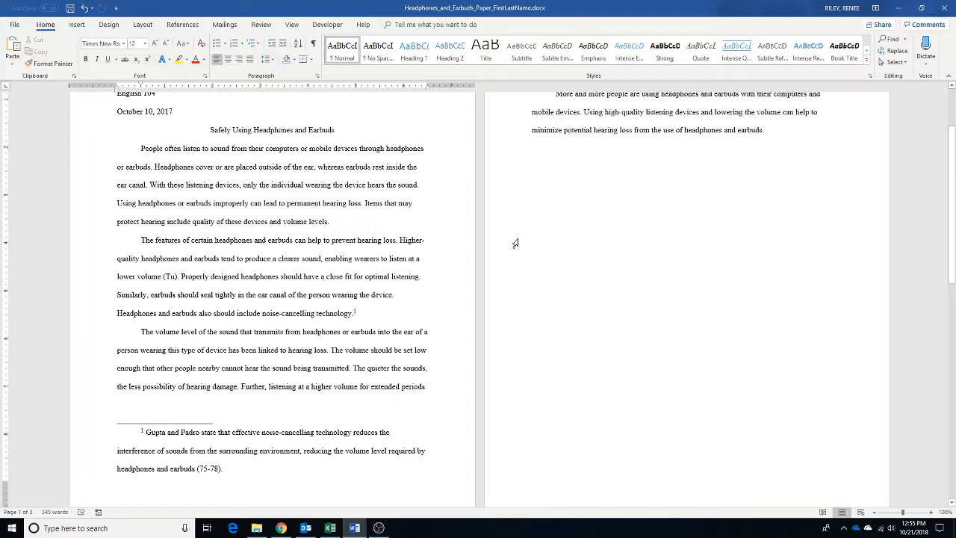
click(292, 25)
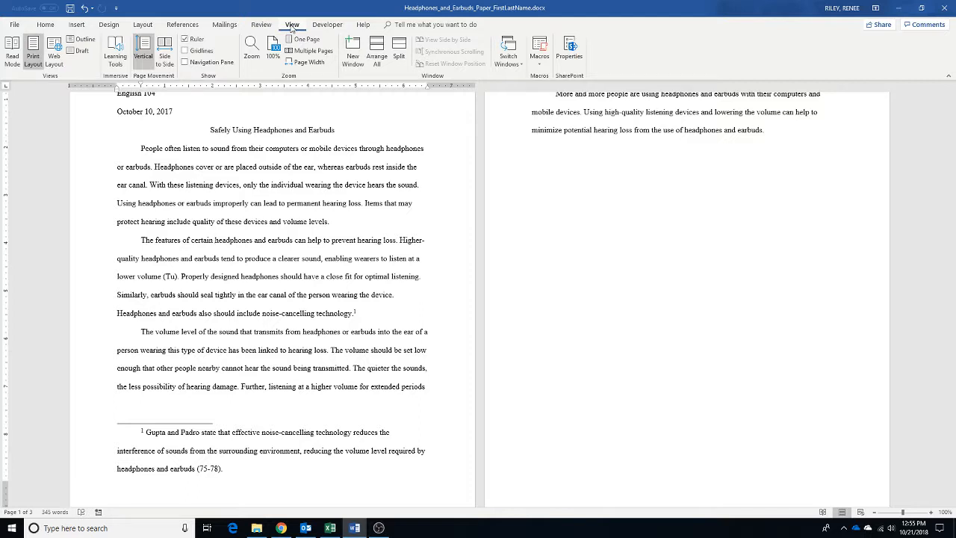
click(193, 41)
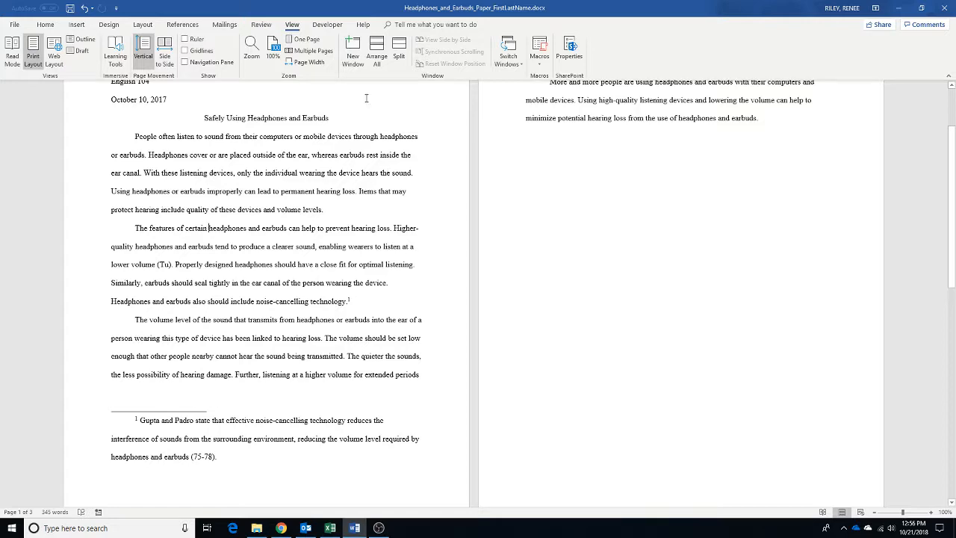
Show multiple pages at once and look over the paper down to the Works Cited page.
click(321, 53)
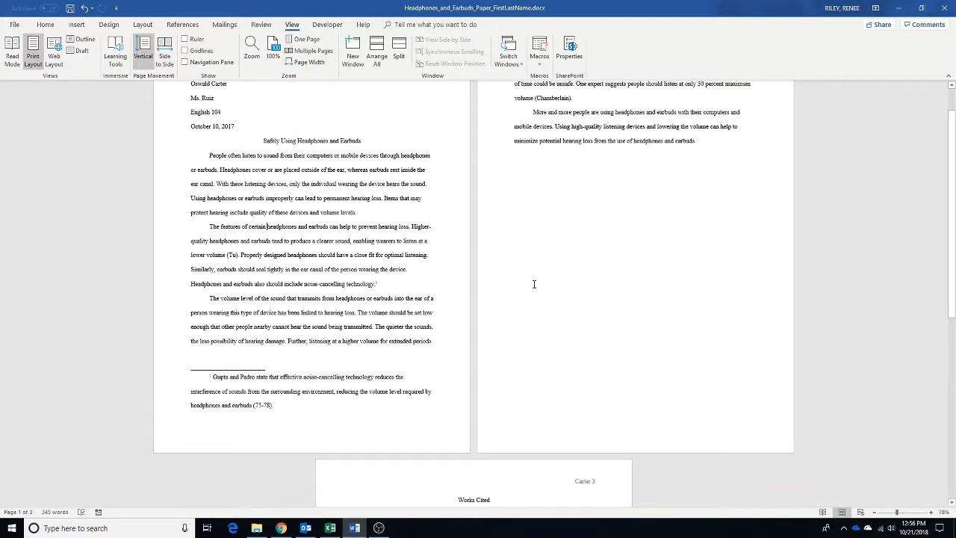
scroll(534, 283, down, 3)
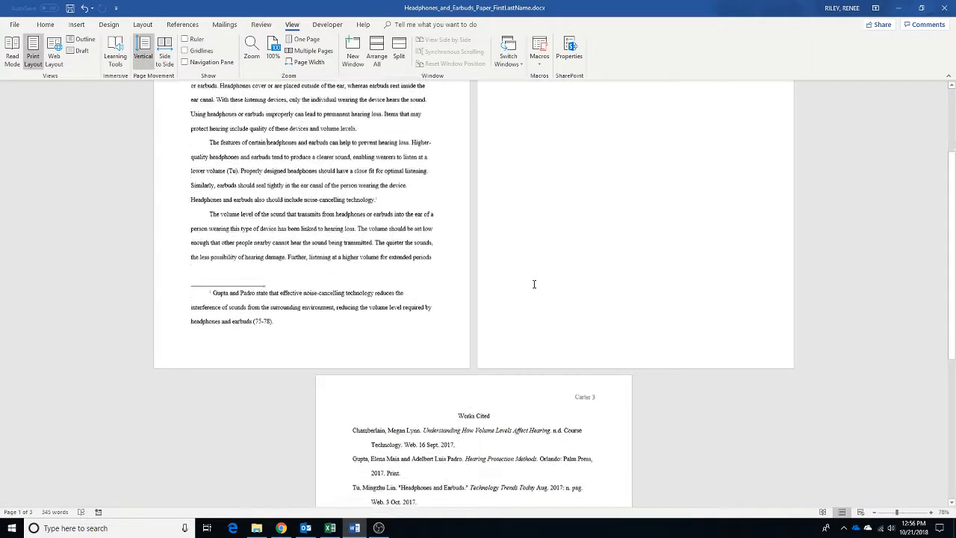
scroll(533, 283, down, 2)
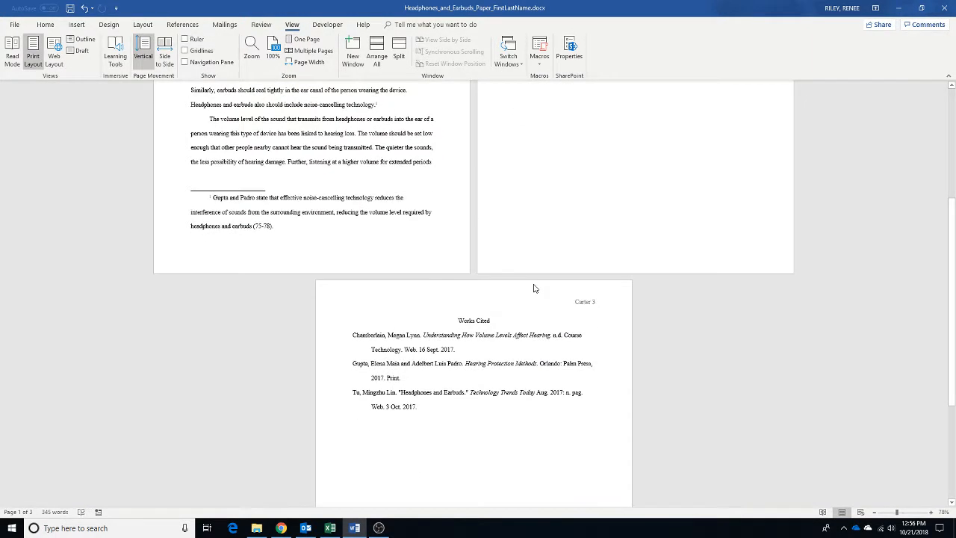
scroll(533, 287, down, 1)
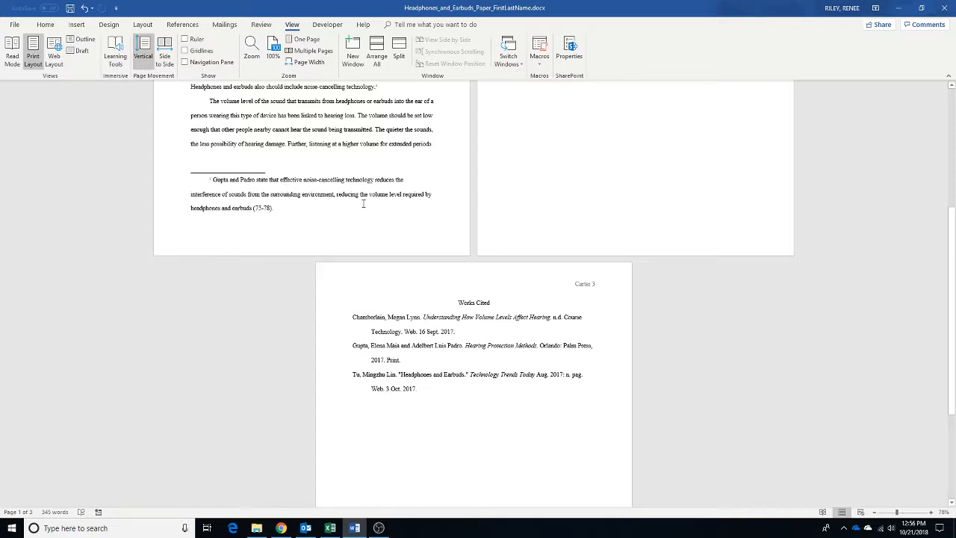
Zoom the document to page width and switch it to Read Mode.
click(308, 62)
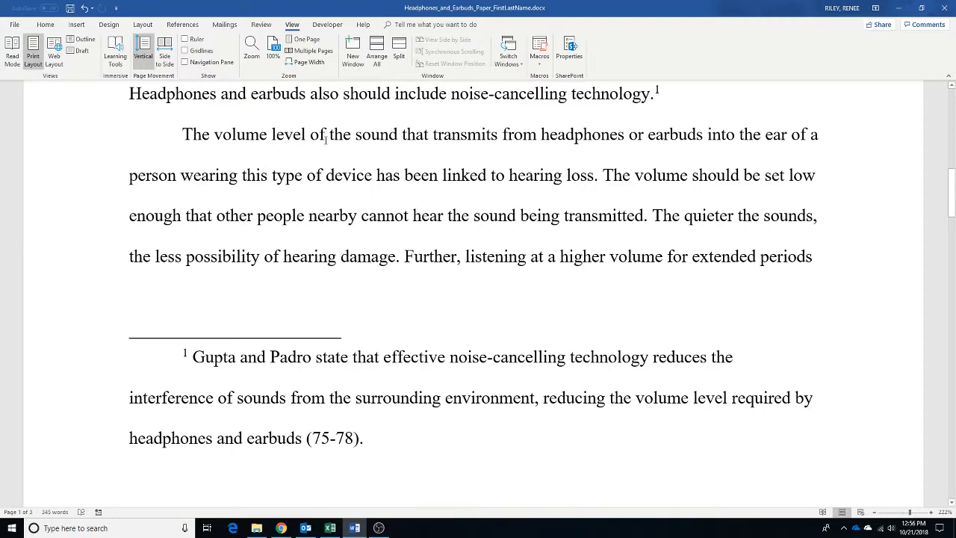
click(13, 49)
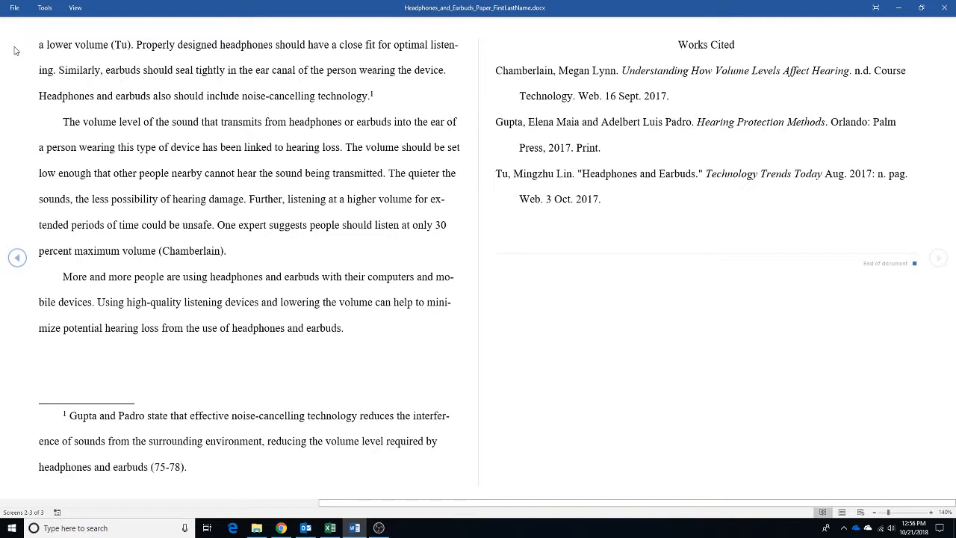
click(13, 7)
click(19, 17)
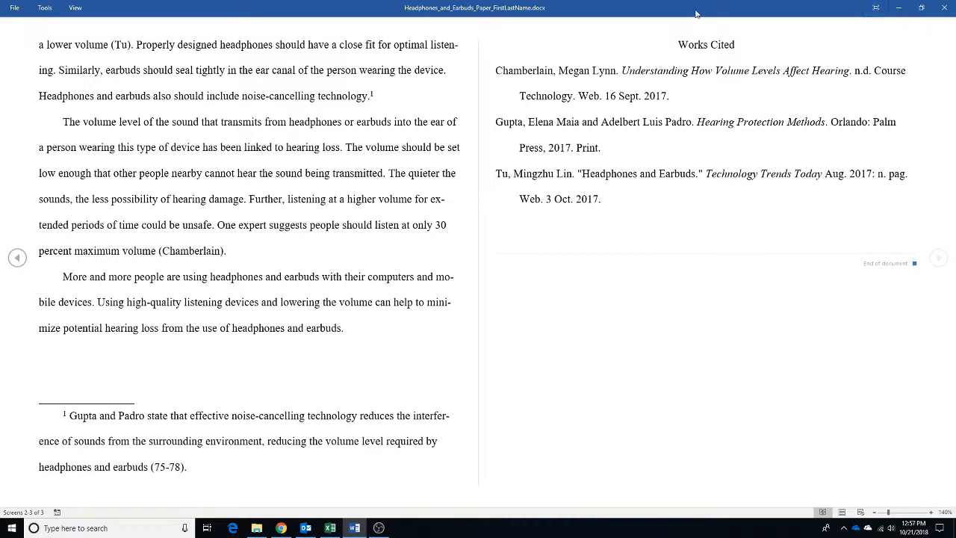
Set the Read Mode page color to Inverse and page back to the paper's beginning and forward to its end.
click(80, 13)
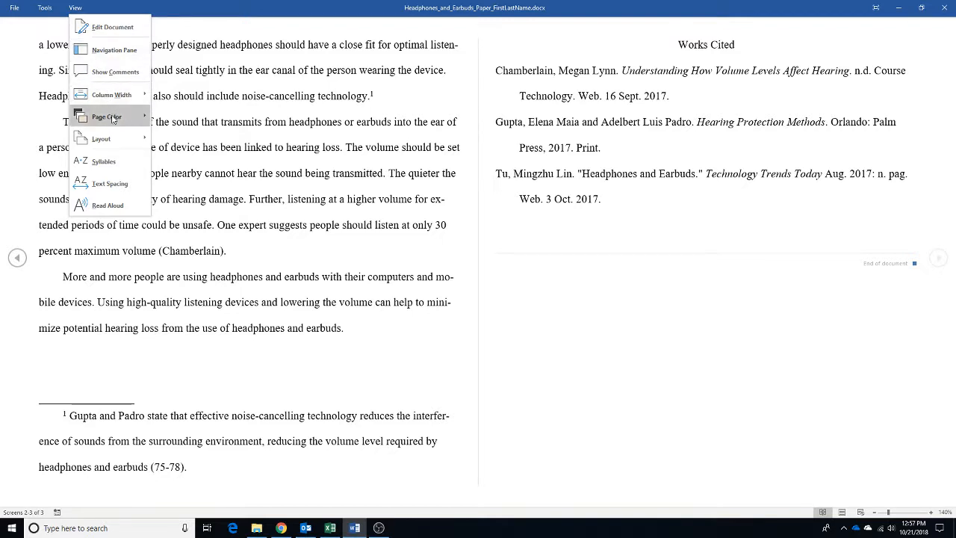
mouse_move(112, 119)
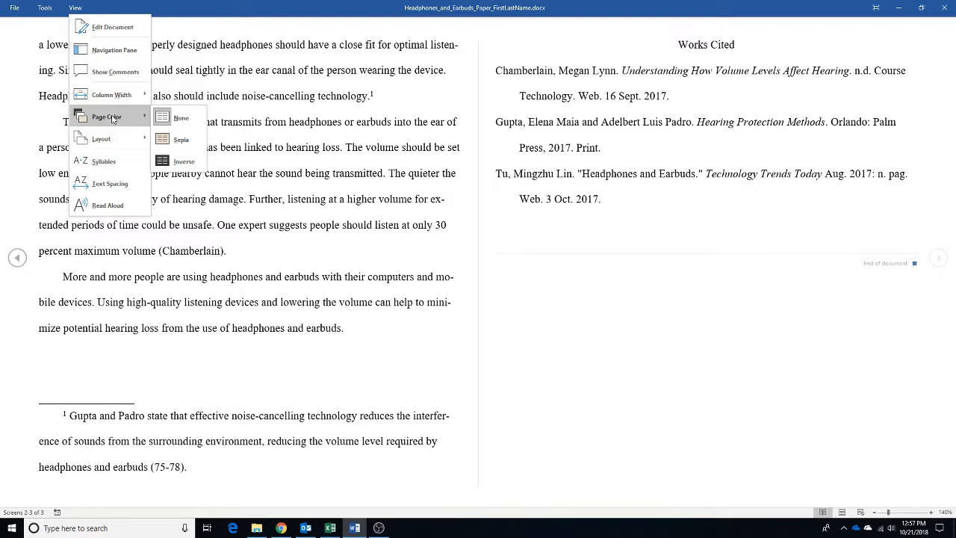
click(195, 162)
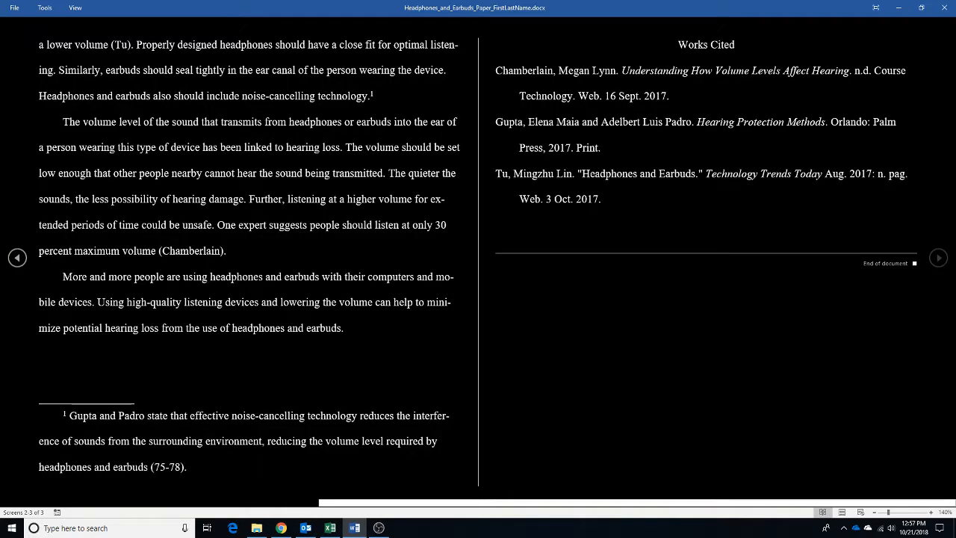
click(17, 258)
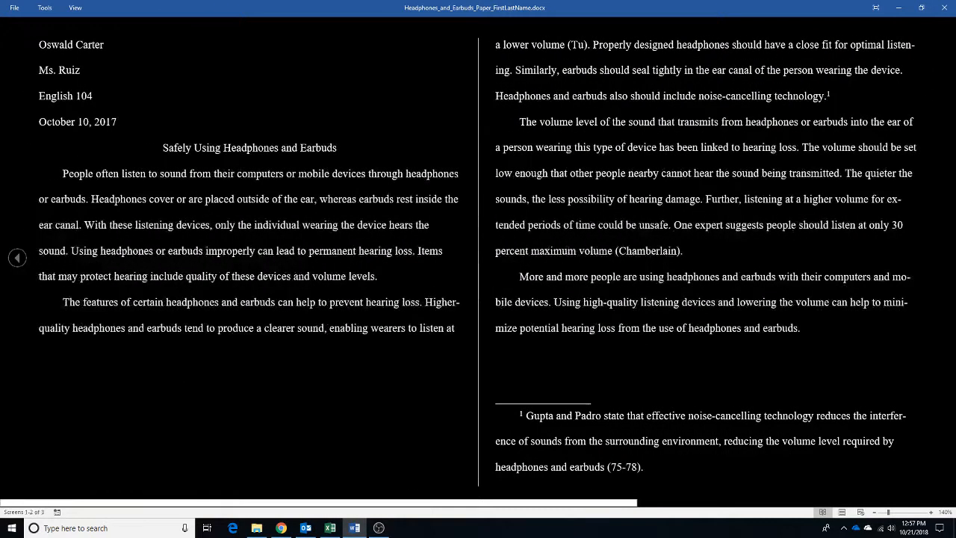
key(Right)
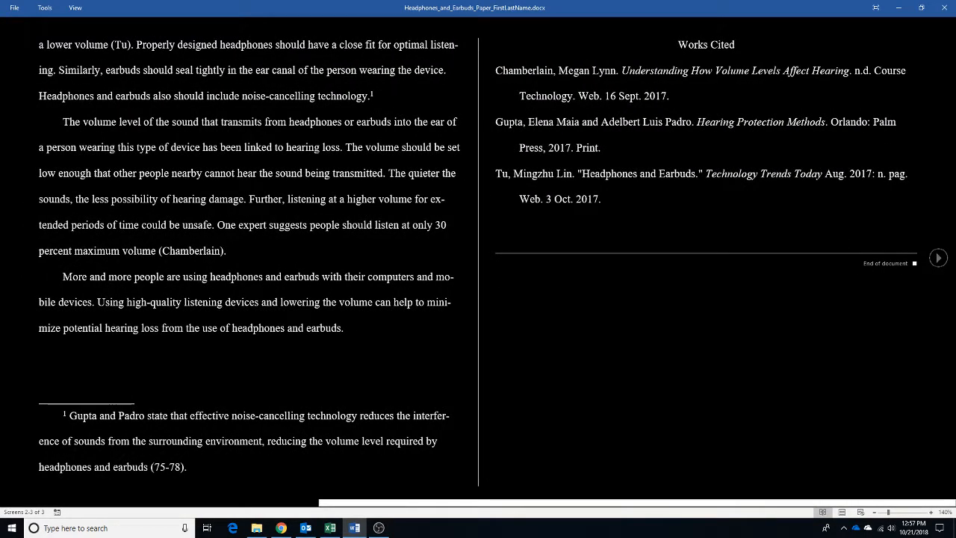
Open the document's file management view from Read Mode.
click(18, 9)
click(21, 110)
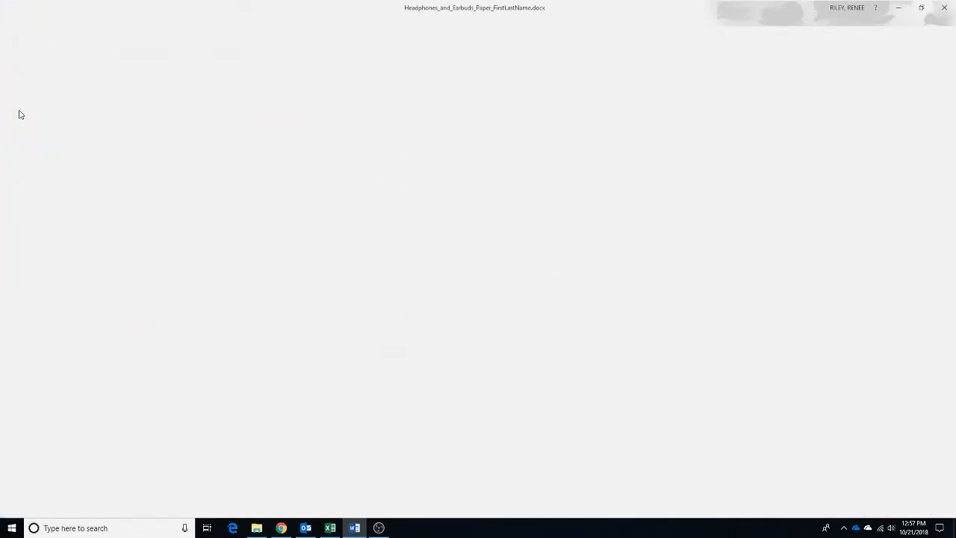